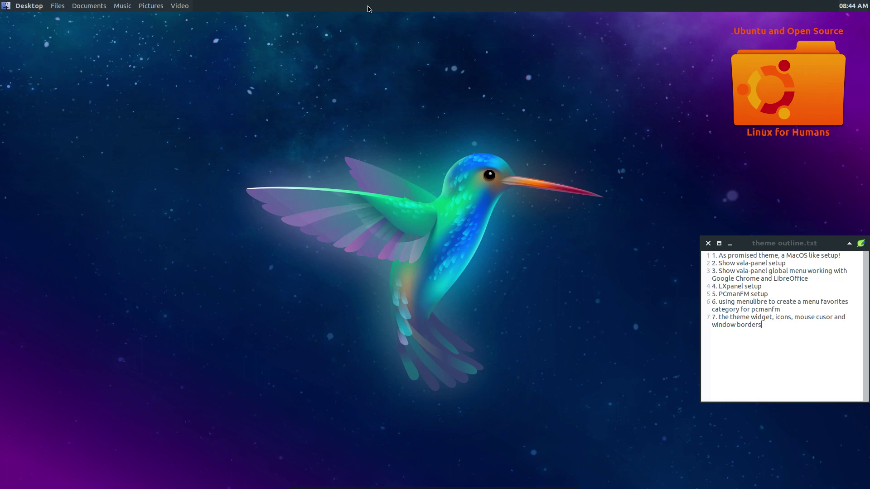
Step: View the panel's version and licence information and close the About window
{"action": "right_click", "coordinate": [368, 9]}
{"action": "left_click", "coordinate": [424, 100]}
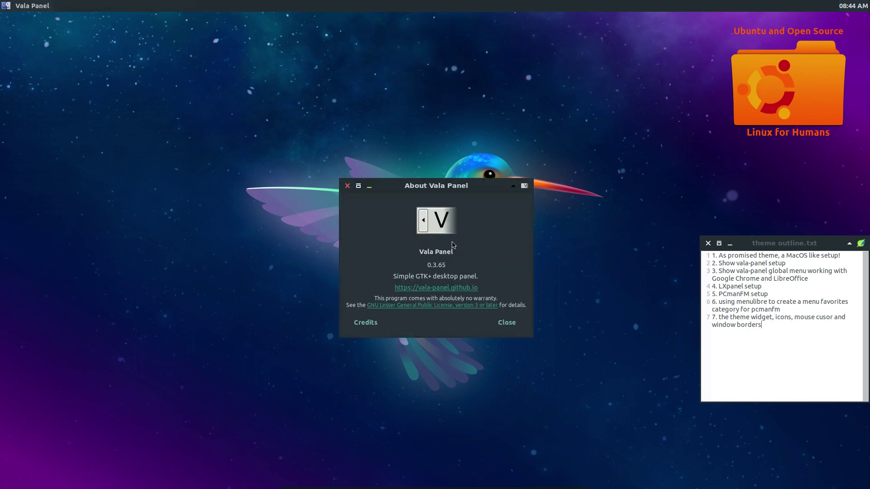
{"action": "left_click", "coordinate": [348, 186]}
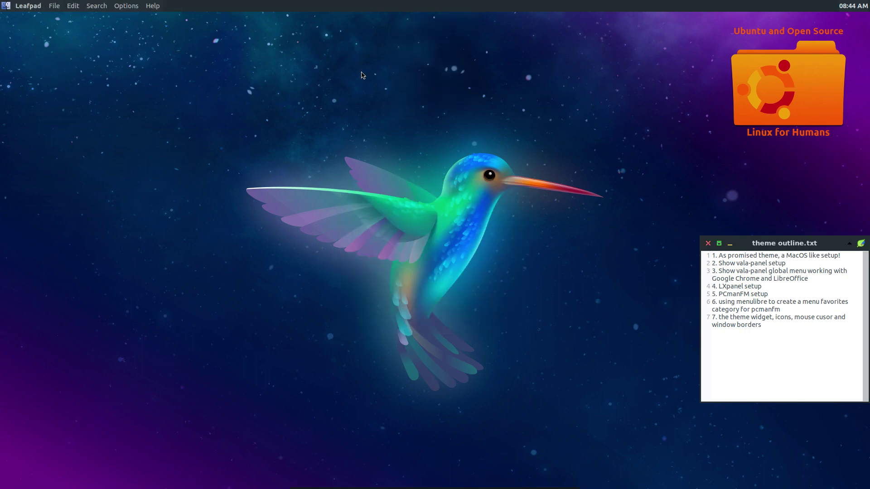
Step: Open the top panel's preferences and review its position, size and appearance settings
{"action": "right_click", "coordinate": [366, 8]}
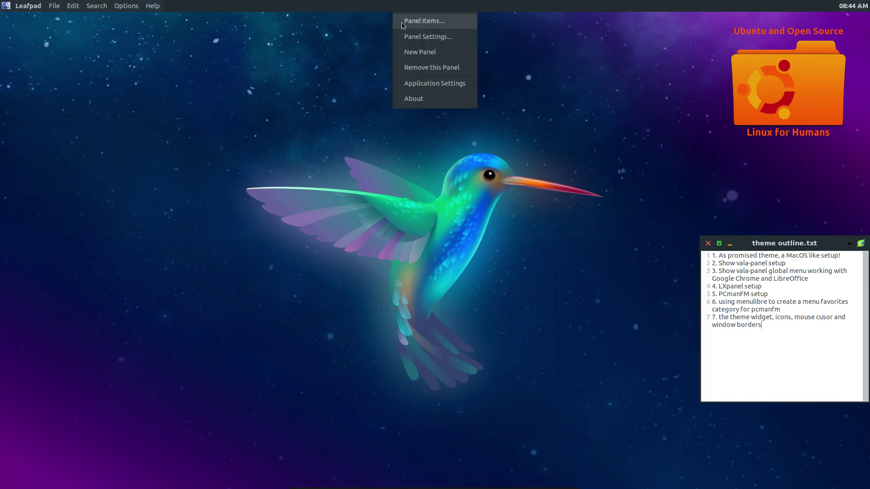
{"action": "left_click", "coordinate": [420, 37]}
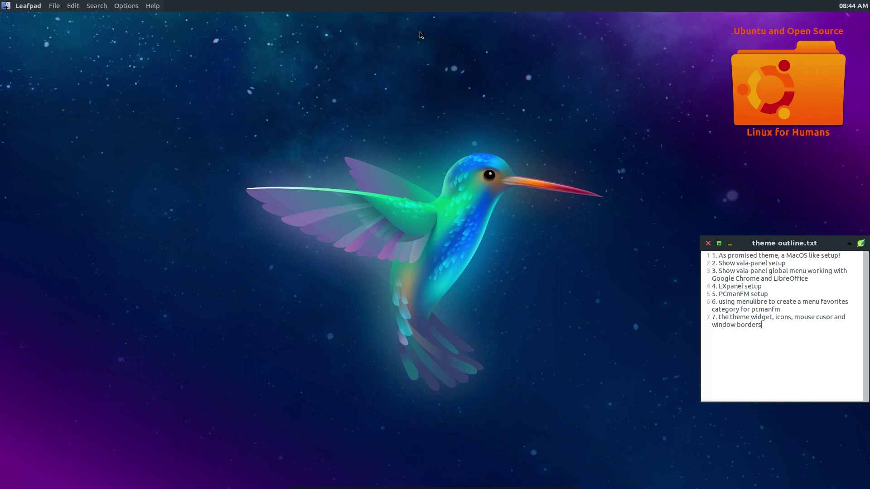
{"action": "left_click_drag", "start_coordinate": [420, 158], "coordinate": [411, 132]}
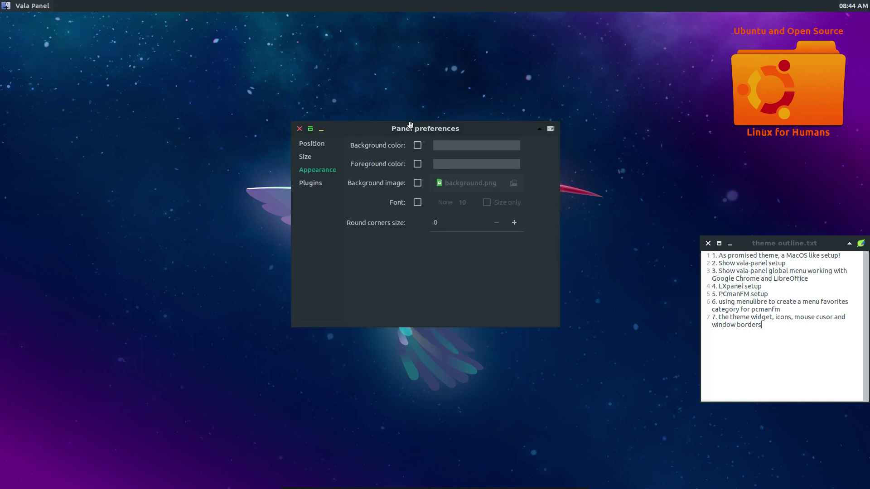
{"action": "left_click", "coordinate": [311, 145]}
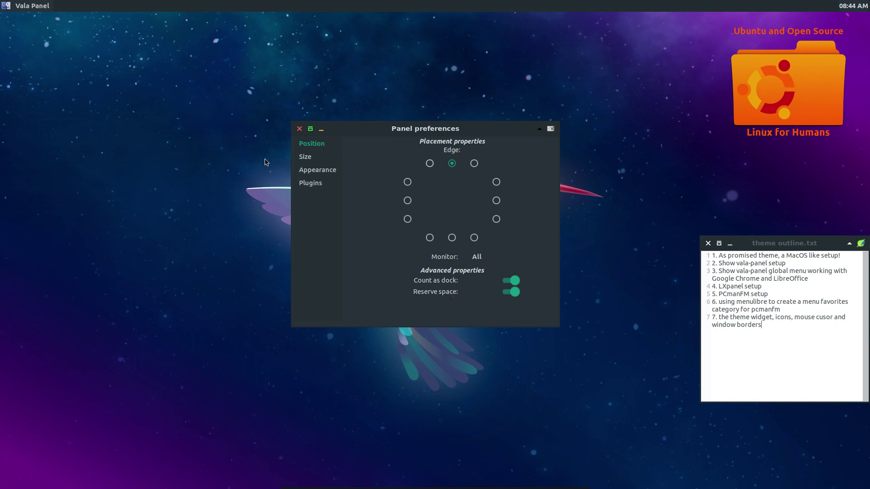
{"action": "left_click", "coordinate": [312, 160]}
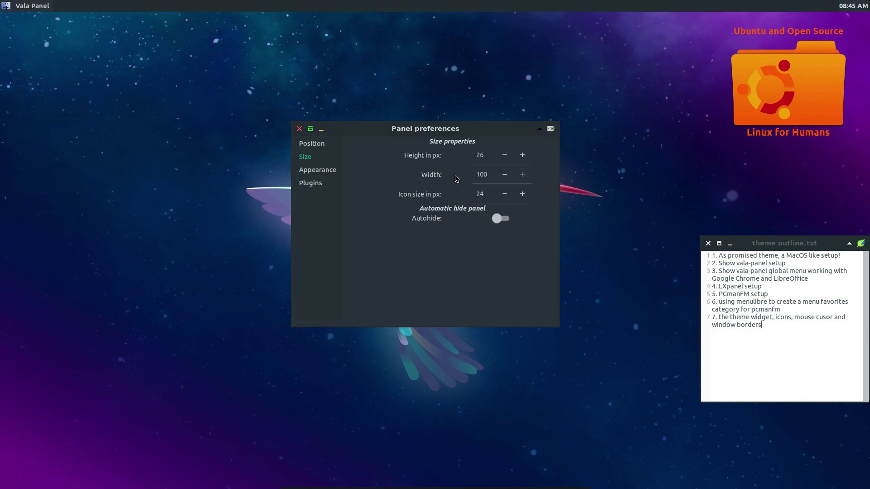
{"action": "left_click", "coordinate": [325, 175]}
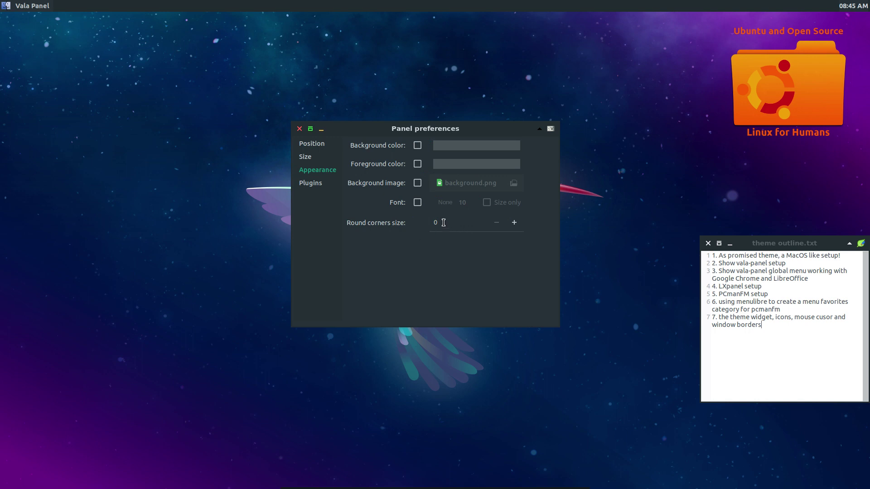
Step: Review the panel's loaded plugins and inspect the launcher list configured in the Quickstart plugin
{"action": "left_click", "coordinate": [310, 185]}
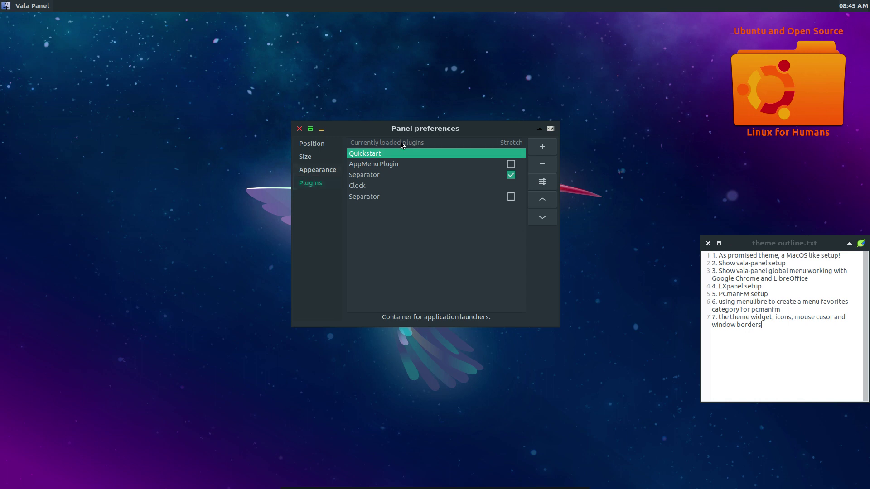
{"action": "left_click_drag", "start_coordinate": [417, 133], "coordinate": [388, 133]}
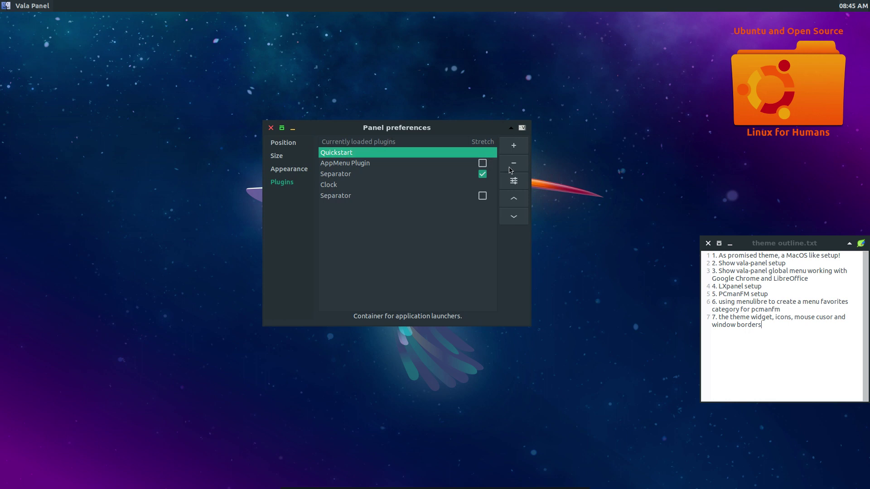
{"action": "left_click", "coordinate": [514, 182]}
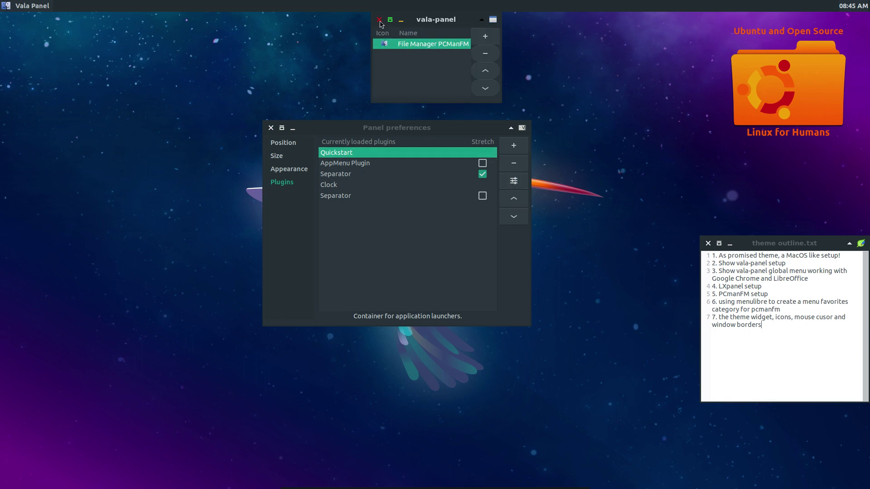
{"action": "left_click", "coordinate": [380, 20]}
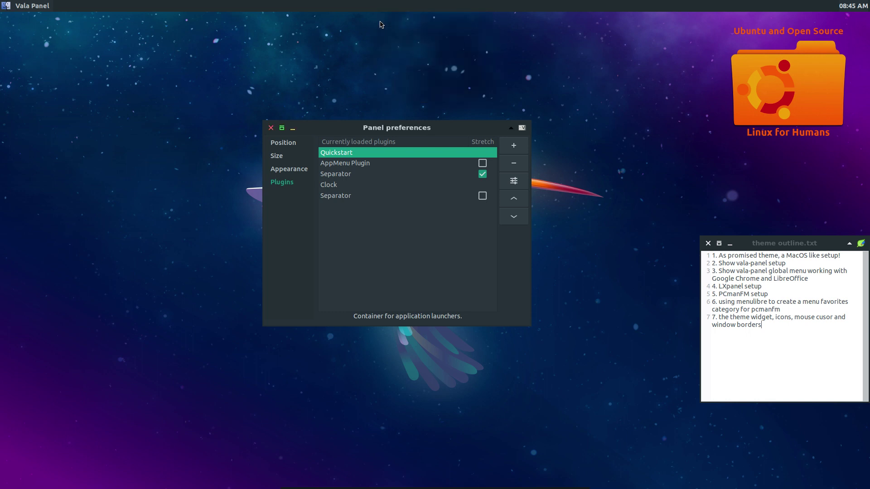
Step: Add a second AppMenu Plugin to the panel and show the theme outline.txt window's global menu with it
{"action": "left_click", "coordinate": [371, 167]}
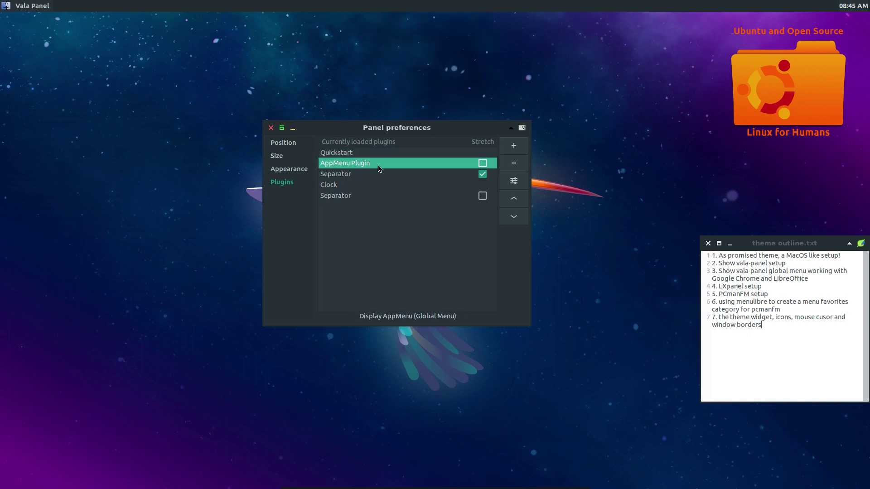
{"action": "left_click", "coordinate": [509, 147]}
{"action": "left_click", "coordinate": [425, 187]}
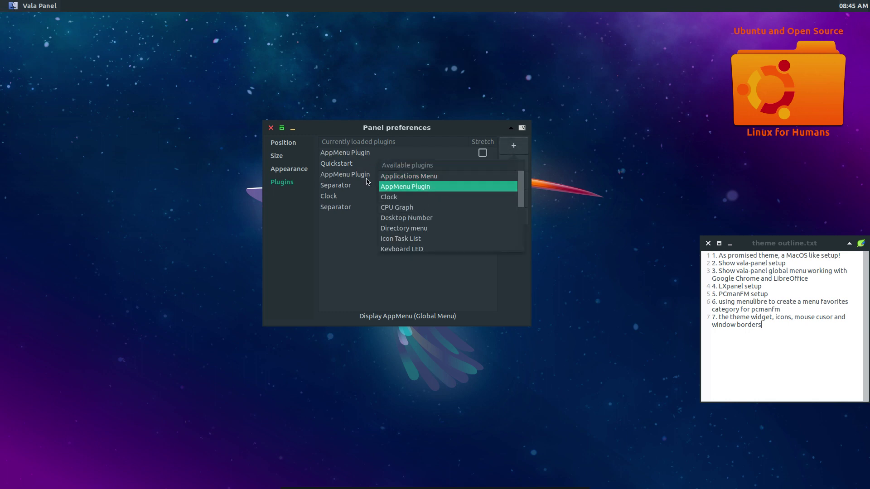
{"action": "left_click", "coordinate": [748, 246]}
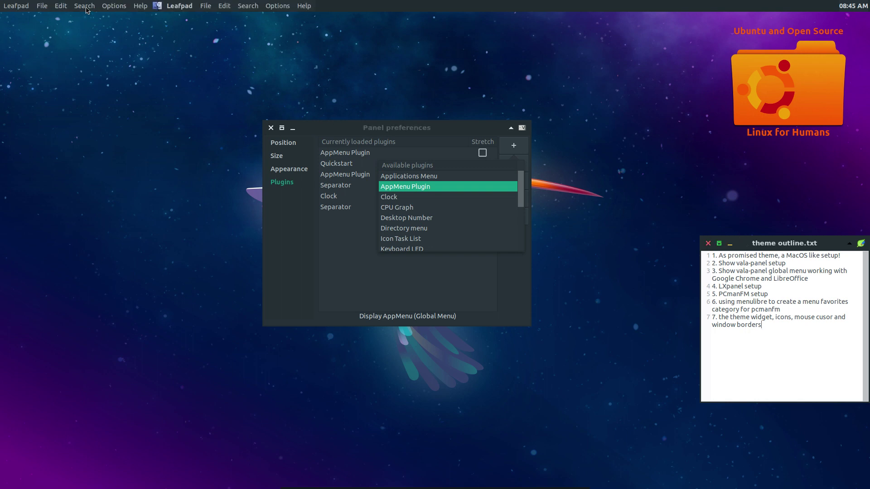
Step: Remove the extra AppMenu Plugin listed above Quickstart
{"action": "left_click", "coordinate": [347, 248]}
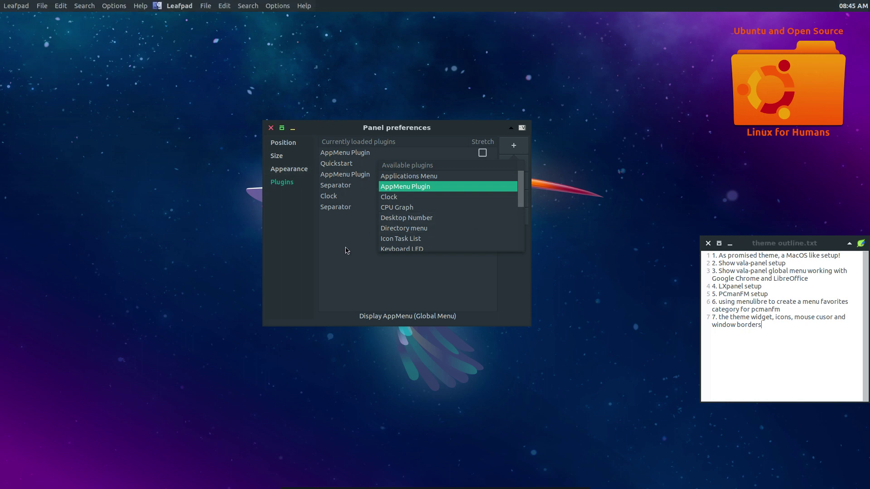
{"action": "left_click", "coordinate": [356, 154]}
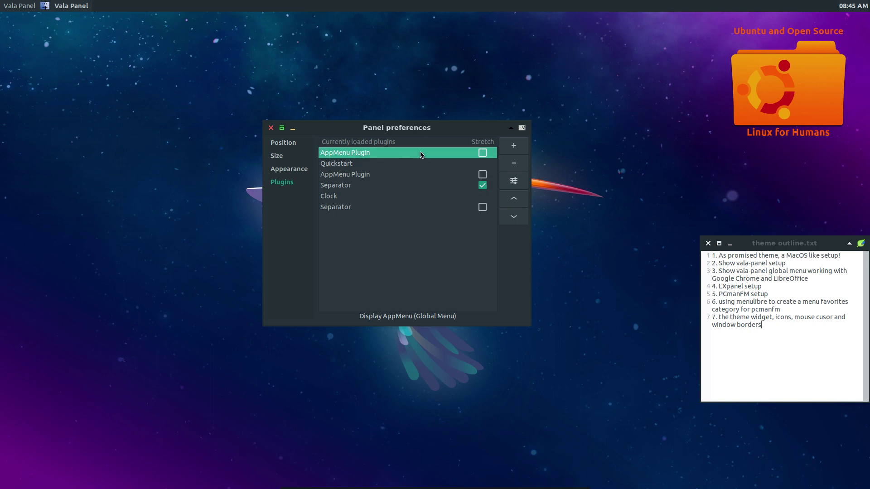
{"action": "left_click", "coordinate": [514, 164]}
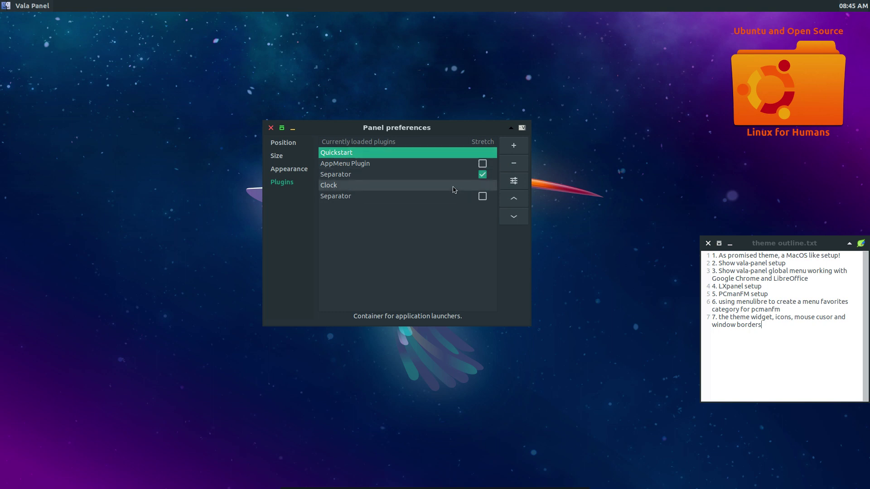
Step: Inspect the Clock plugin's clock format, tooltip format and bold font settings, and close them
{"action": "left_click", "coordinate": [437, 187]}
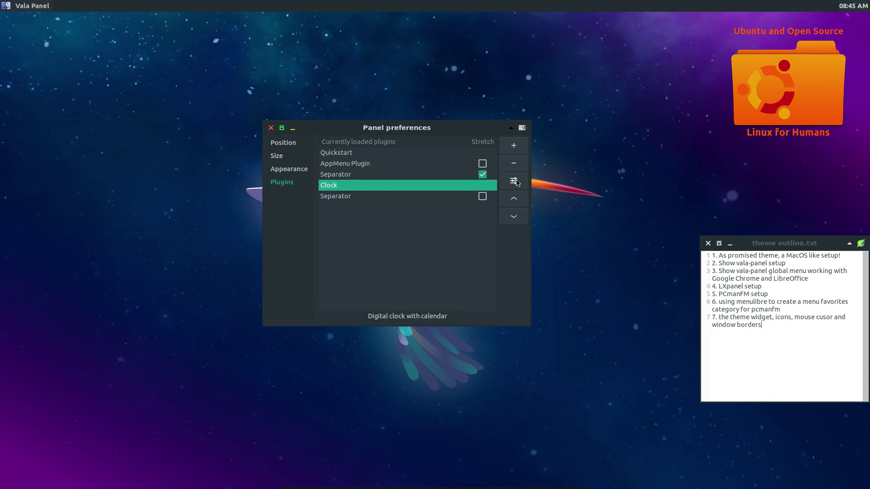
{"action": "left_click", "coordinate": [513, 181]}
{"action": "left_click_drag", "start_coordinate": [447, 25], "coordinate": [691, 65]}
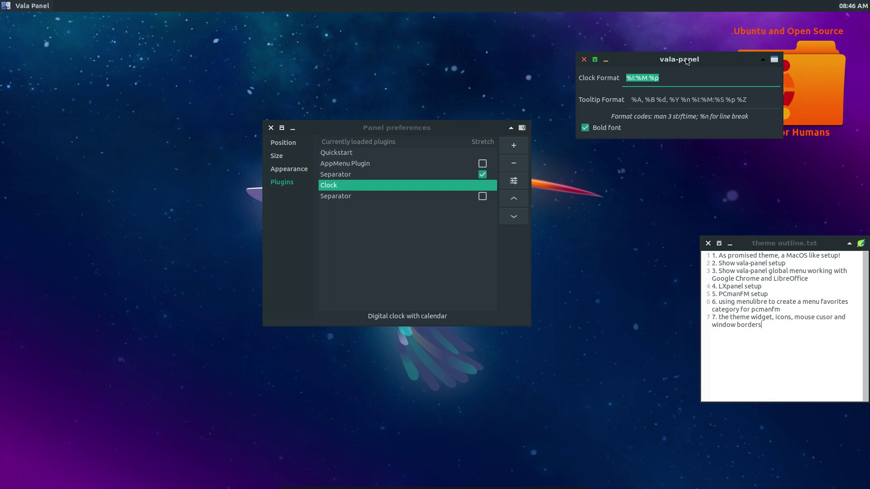
{"action": "mouse_move", "coordinate": [562, 488]}
{"action": "left_click", "coordinate": [679, 77]}
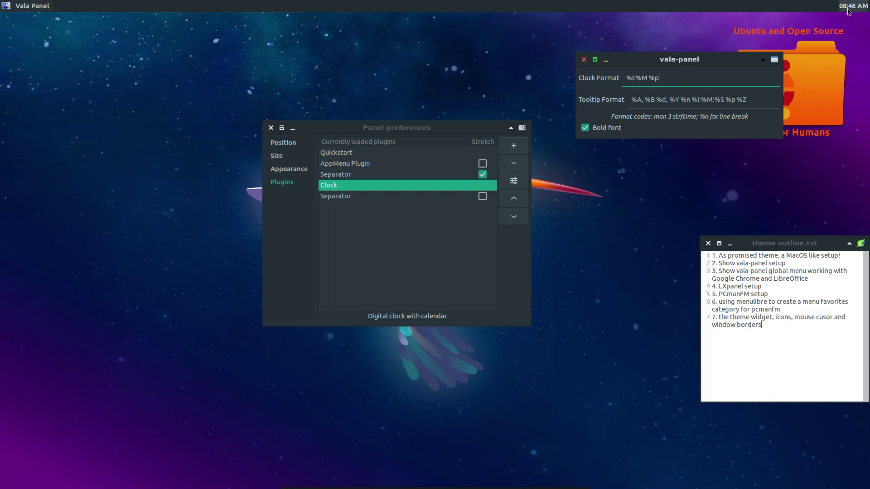
{"action": "mouse_move", "coordinate": [848, 11]}
{"action": "left_click", "coordinate": [584, 59]}
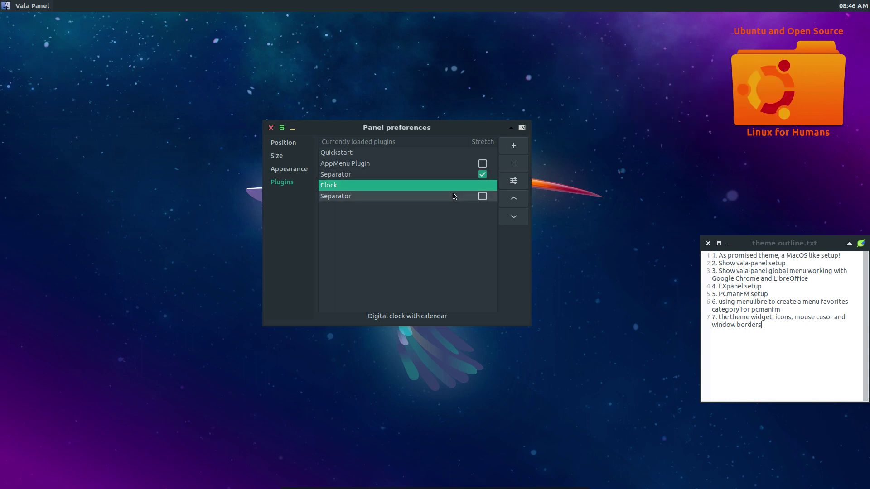
Step: Inspect the size and visibility settings of the last Separator, and close the panel preferences
{"action": "left_click", "coordinate": [454, 196]}
{"action": "left_click", "coordinate": [508, 185]}
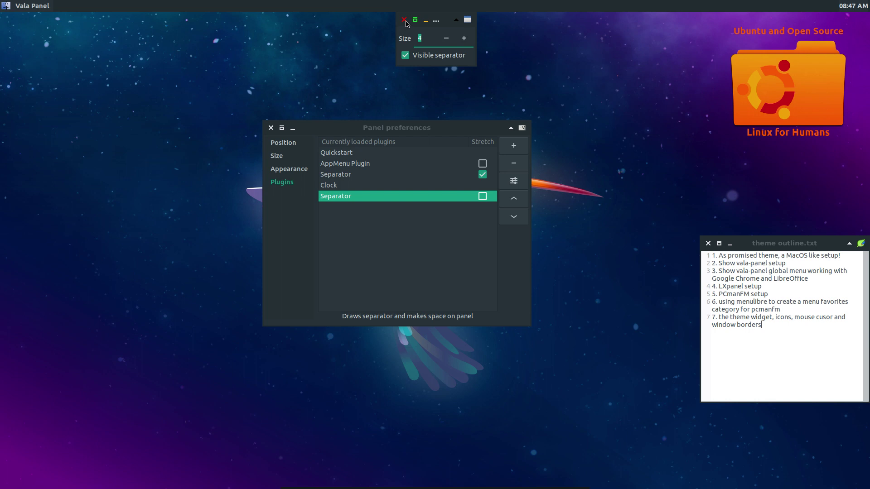
{"action": "left_click", "coordinate": [405, 19]}
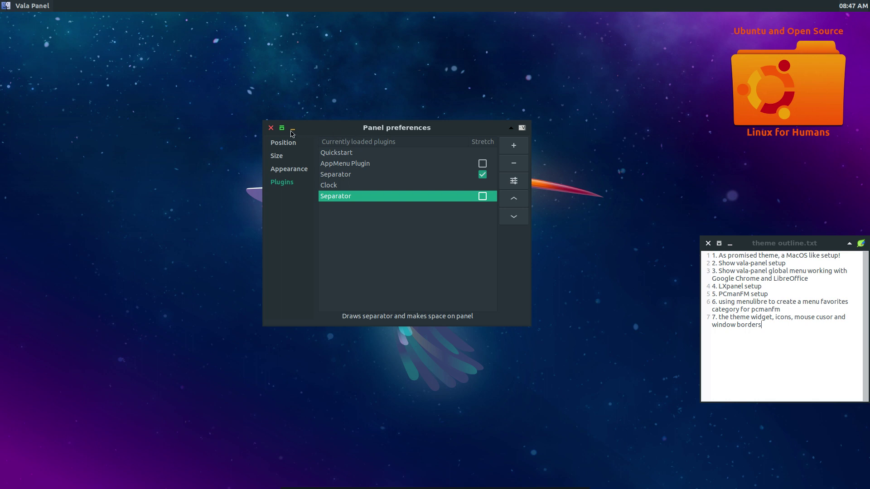
{"action": "left_click", "coordinate": [272, 129]}
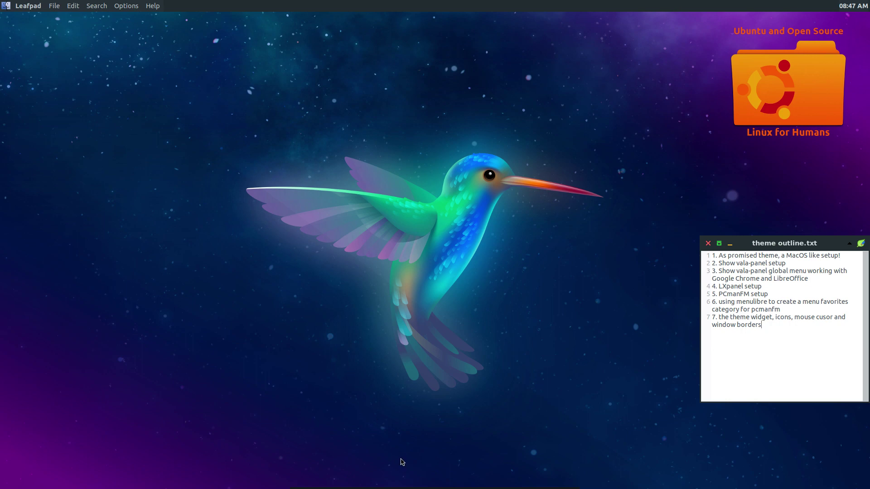
Step: Open the PCManFM file manager from the dock and launch LibreOffice from the favorite applications
{"action": "mouse_move", "coordinate": [427, 488]}
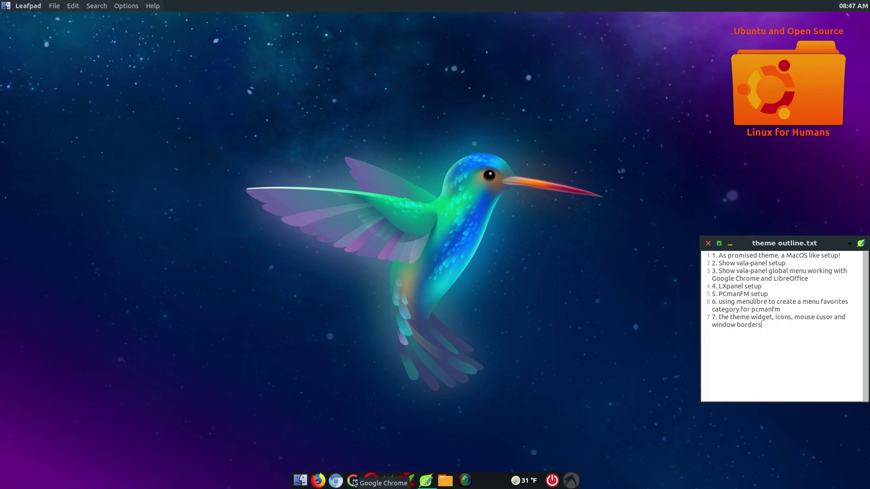
{"action": "left_click", "coordinate": [445, 481]}
{"action": "left_click_drag", "start_coordinate": [126, 65], "coordinate": [170, 92]}
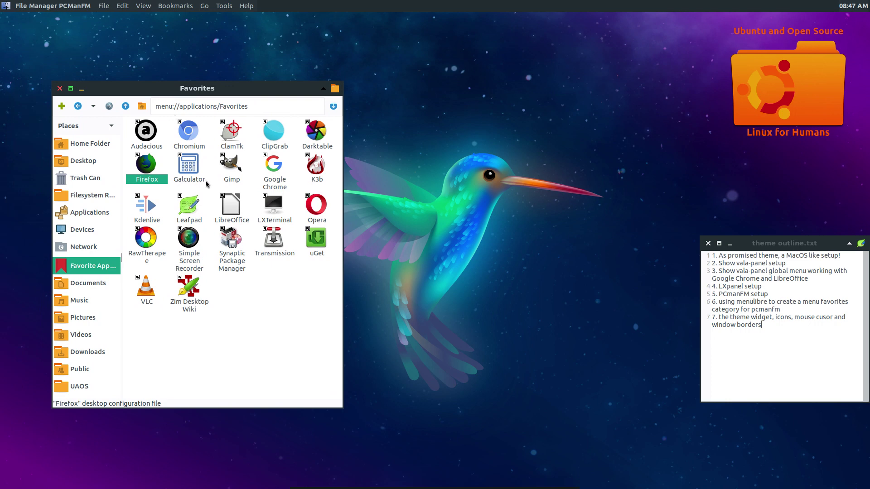
{"action": "double_click", "coordinate": [231, 209]}
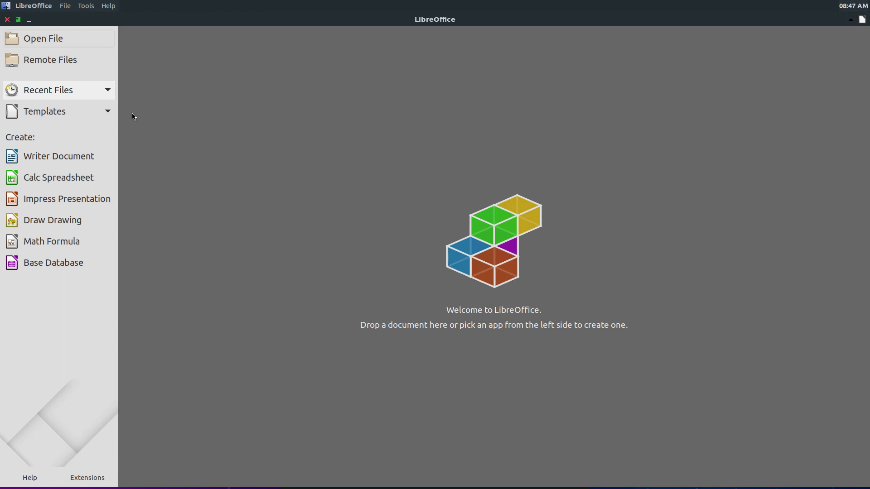
Step: Check LibreOffice's File and Tools entries in the global menu and create a new Writer document
{"action": "left_click", "coordinate": [63, 6]}
{"action": "left_click", "coordinate": [94, 6]}
{"action": "left_click", "coordinate": [65, 6]}
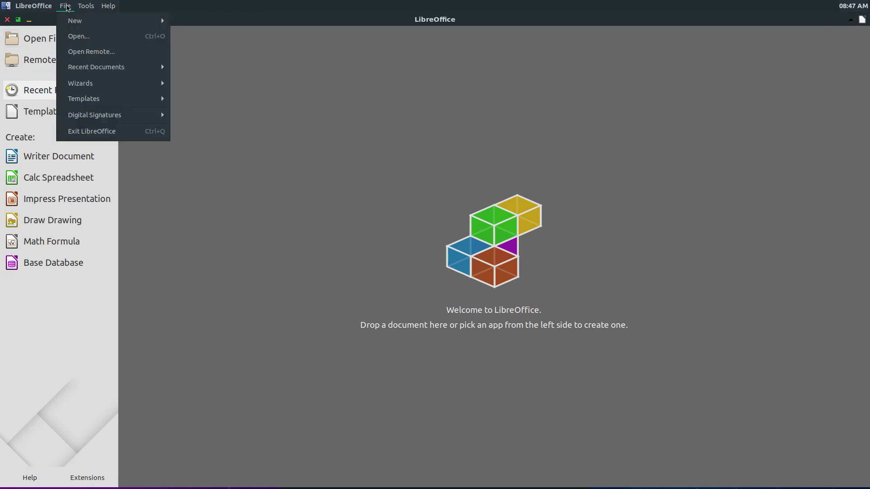
{"action": "mouse_move", "coordinate": [72, 20]}
{"action": "left_click", "coordinate": [58, 288]}
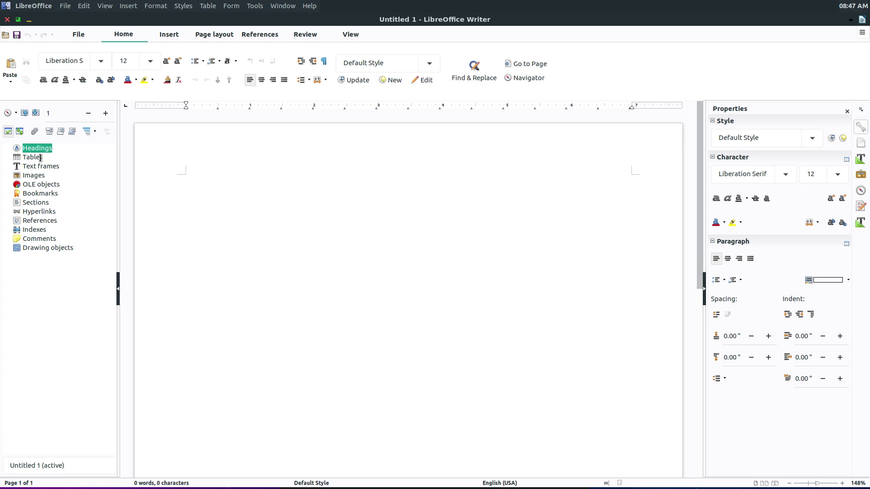
Step: Tile the Writer window to the left half of the screen and compare its File and Home ribbon pages
{"action": "key", "text": "super+Left"}
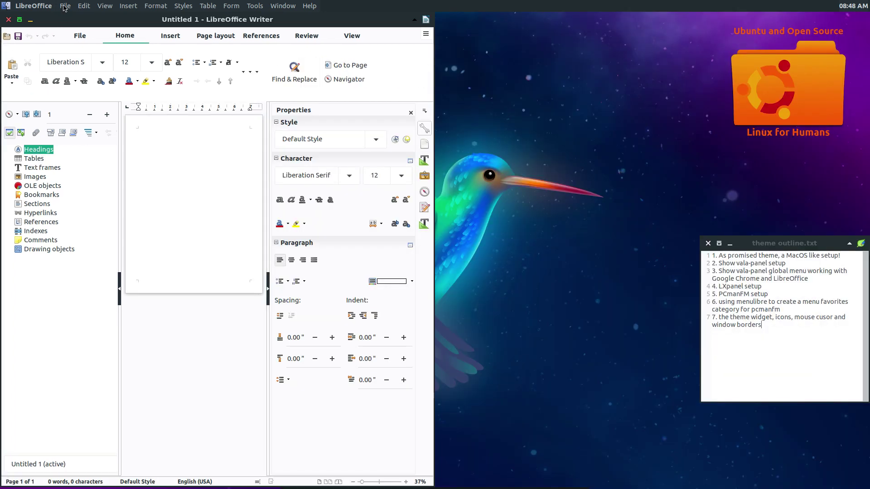
{"action": "left_click", "coordinate": [80, 36]}
{"action": "left_click", "coordinate": [126, 37]}
{"action": "left_click", "coordinate": [80, 36]}
{"action": "left_click", "coordinate": [122, 39]}
Step: Browse Writer's global menu entries, including View, Format and Tools, and close the menu
{"action": "left_click", "coordinate": [65, 6]}
{"action": "mouse_move", "coordinate": [107, 5]}
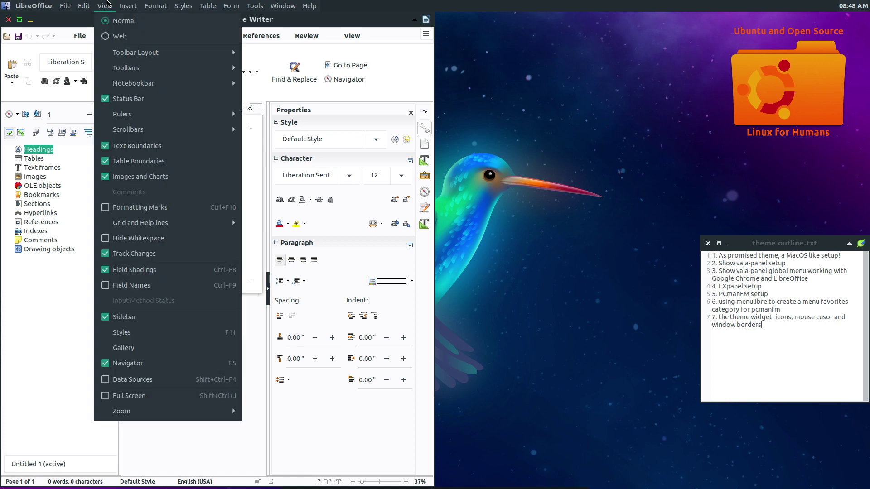
{"action": "mouse_move", "coordinate": [140, 6]}
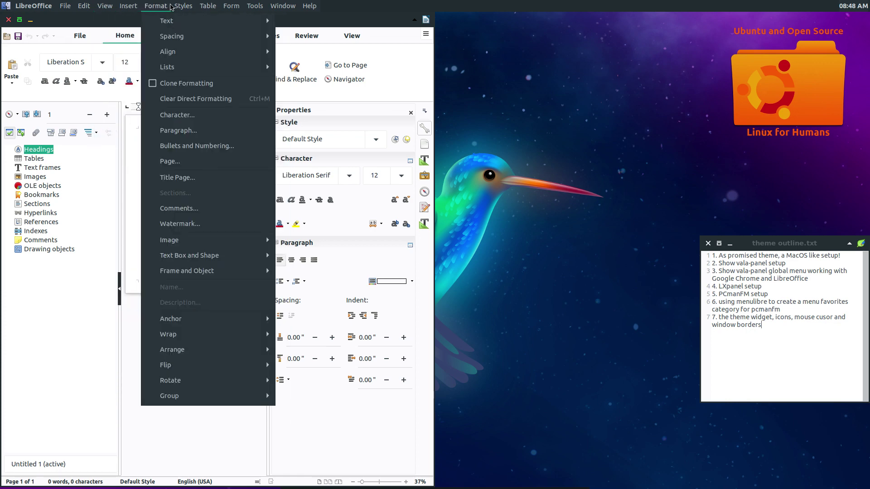
{"action": "mouse_move", "coordinate": [258, 4]}
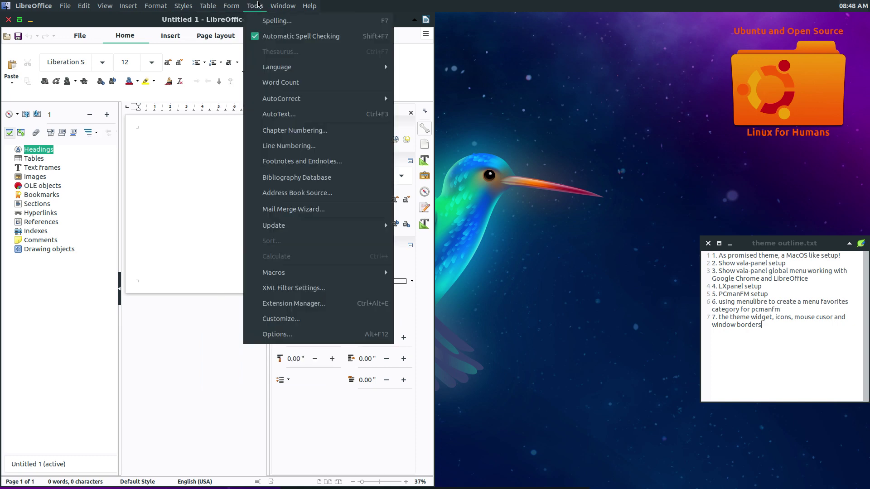
{"action": "left_click", "coordinate": [150, 21]}
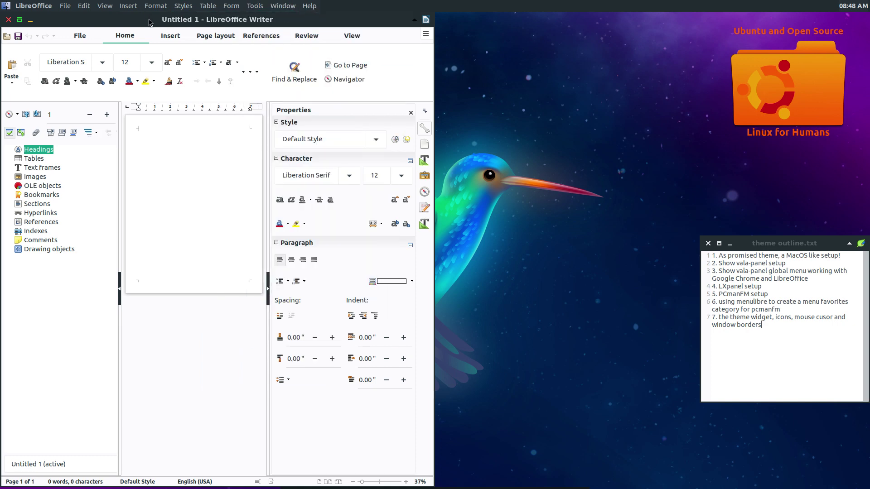
Step: Switch to the PCManFM favorites window, launch Firefox and tile its window to the right half of the screen
{"action": "key", "text": "alt+Tab"}
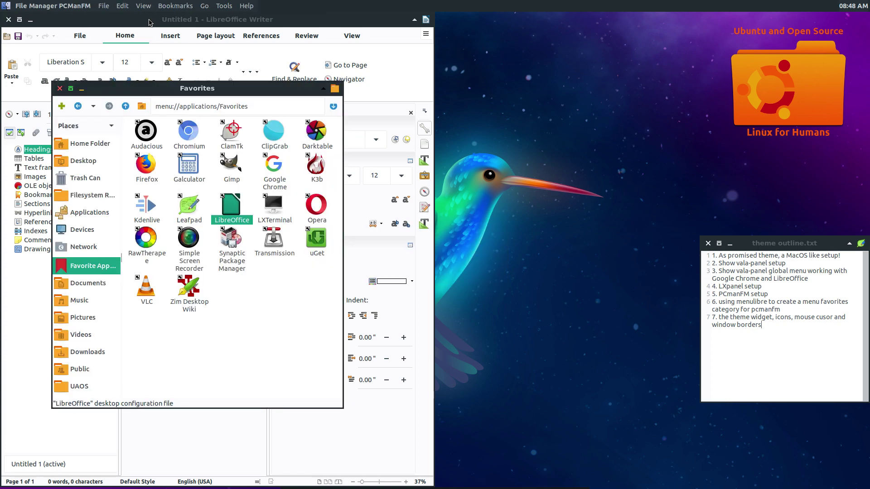
{"action": "mouse_move", "coordinate": [146, 166]}
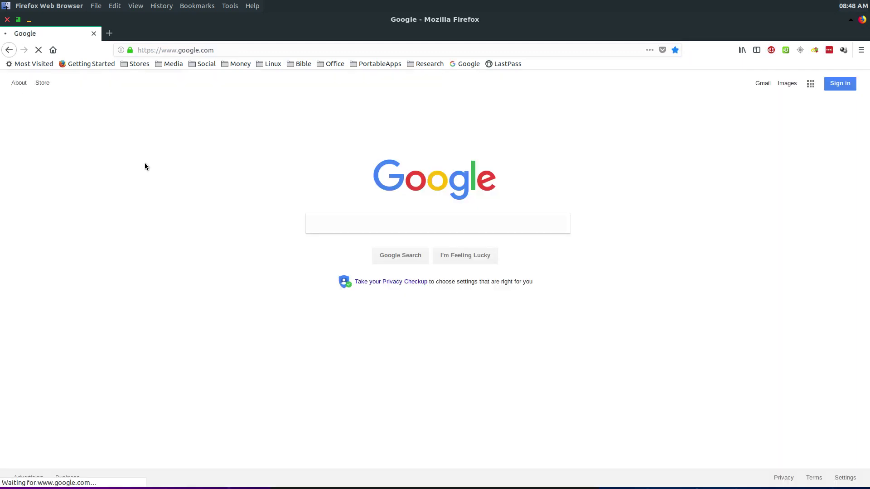
{"action": "key", "text": "super+Right"}
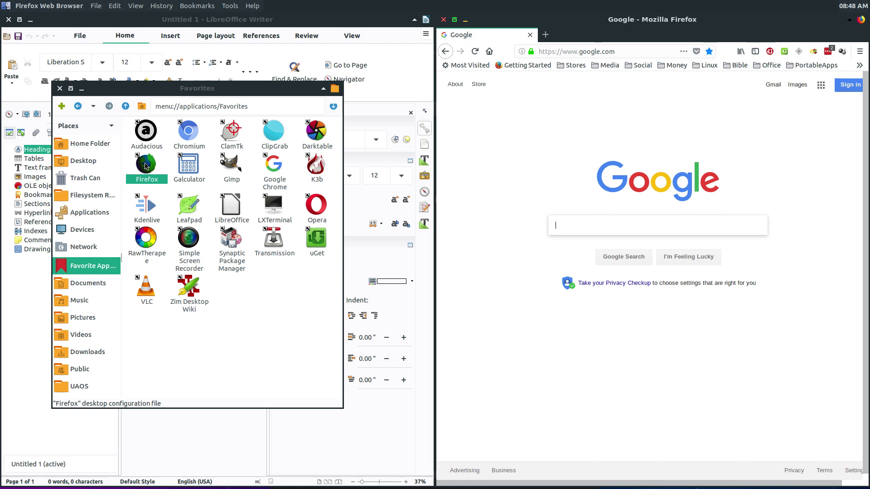
Step: Compare the context menus of Firefox's title bar and tab strip, looking for a system title bar option
{"action": "right_click", "coordinate": [559, 23]}
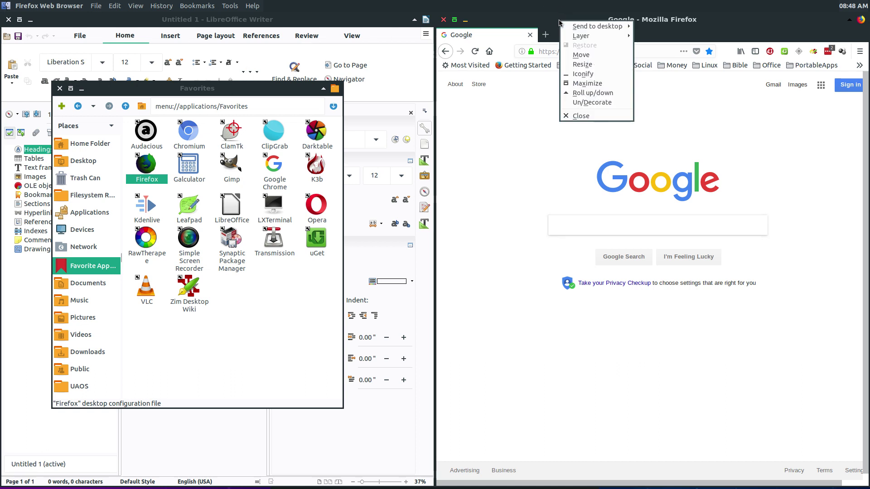
{"action": "left_click", "coordinate": [661, 24]}
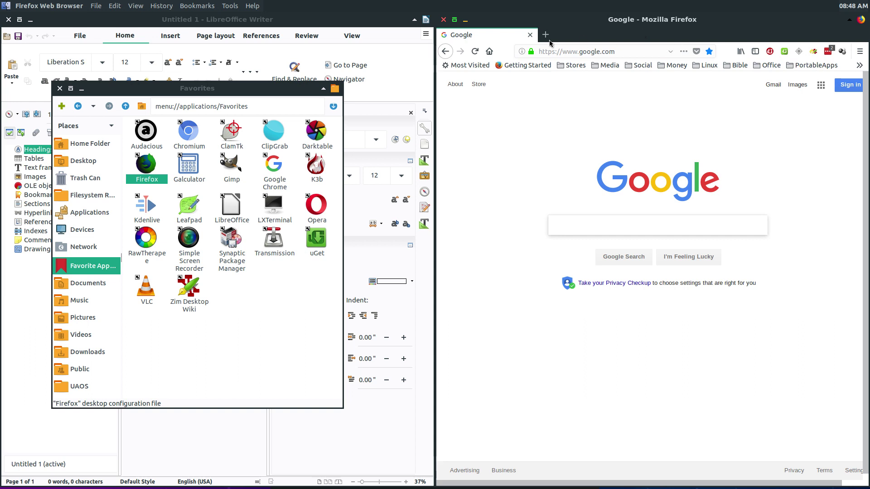
{"action": "right_click", "coordinate": [559, 39]}
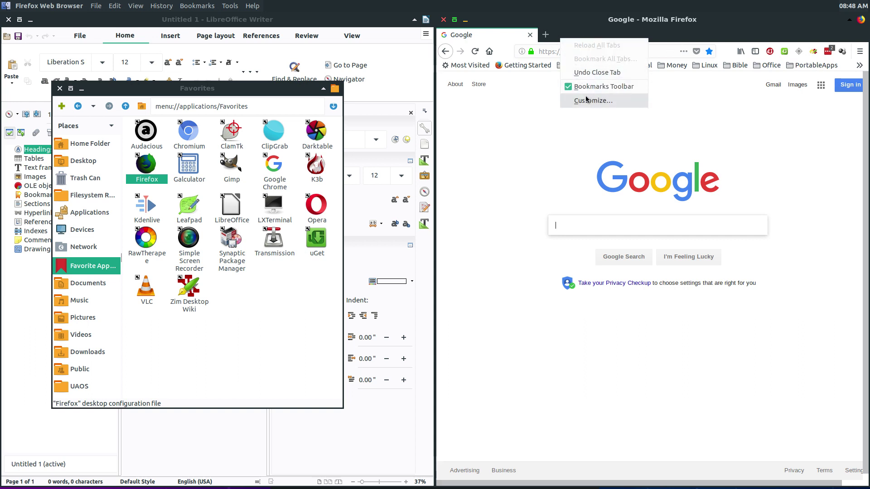
{"action": "left_click", "coordinate": [667, 38]}
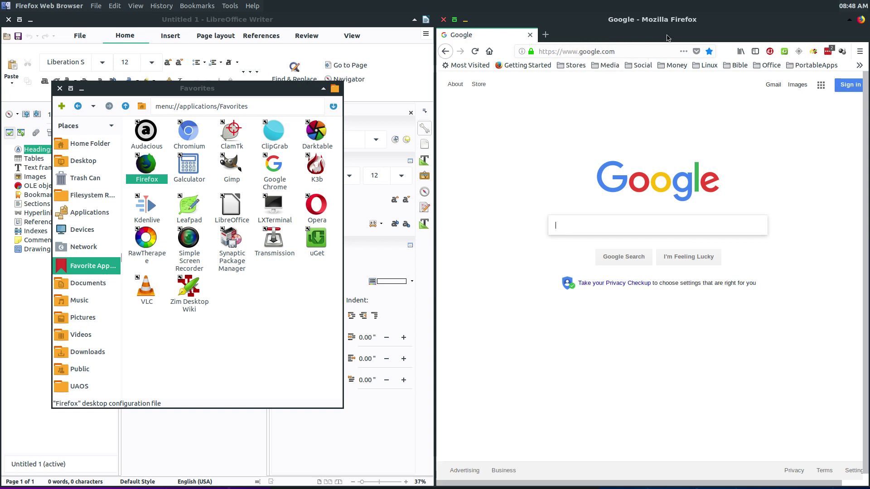
{"action": "right_click", "coordinate": [572, 26]}
{"action": "left_click", "coordinate": [571, 26]}
{"action": "right_click", "coordinate": [570, 26]}
{"action": "left_click", "coordinate": [570, 25]}
{"action": "right_click", "coordinate": [559, 24]}
{"action": "left_click", "coordinate": [553, 34]}
{"action": "right_click", "coordinate": [554, 34]}
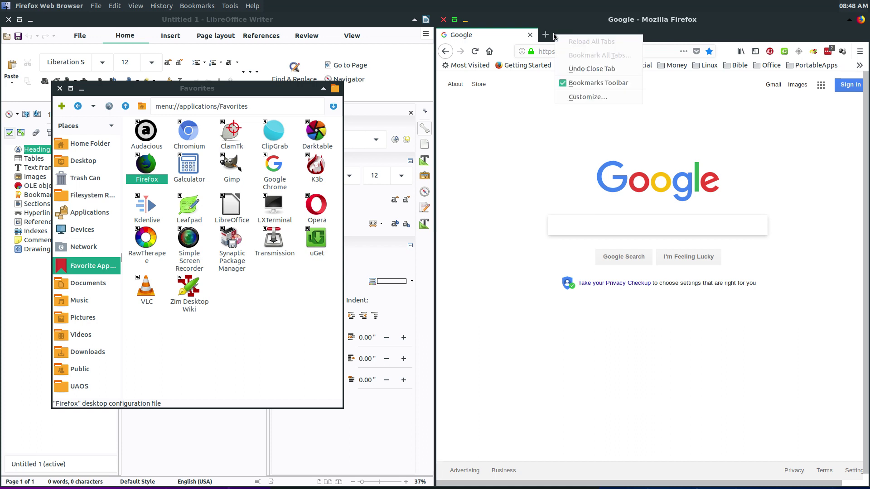
{"action": "left_click", "coordinate": [555, 33]}
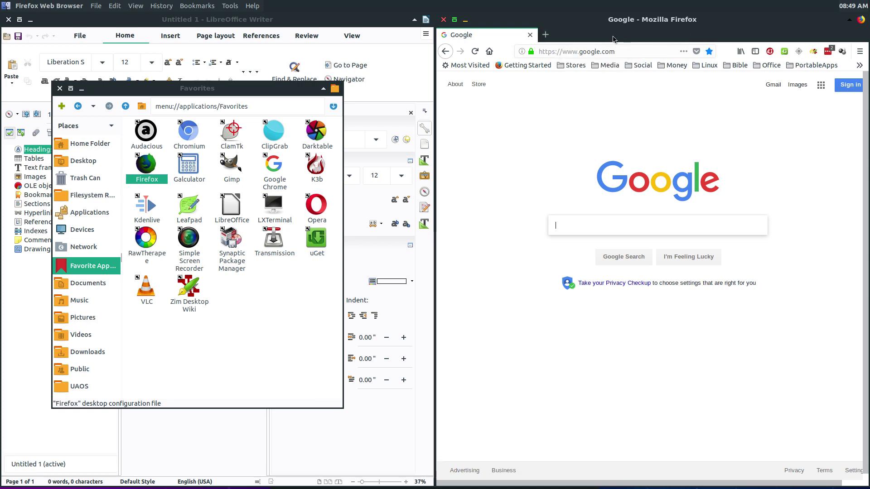
{"action": "right_click", "coordinate": [573, 39]}
{"action": "left_click", "coordinate": [558, 39]}
Step: Check Firefox's File and Help entries in the global menu and close the menu
{"action": "left_click", "coordinate": [93, 7]}
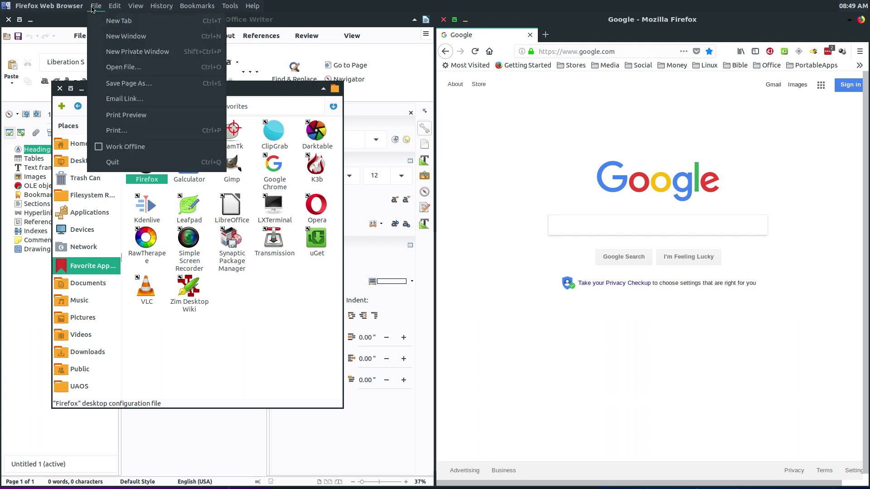
{"action": "left_click", "coordinate": [248, 7]}
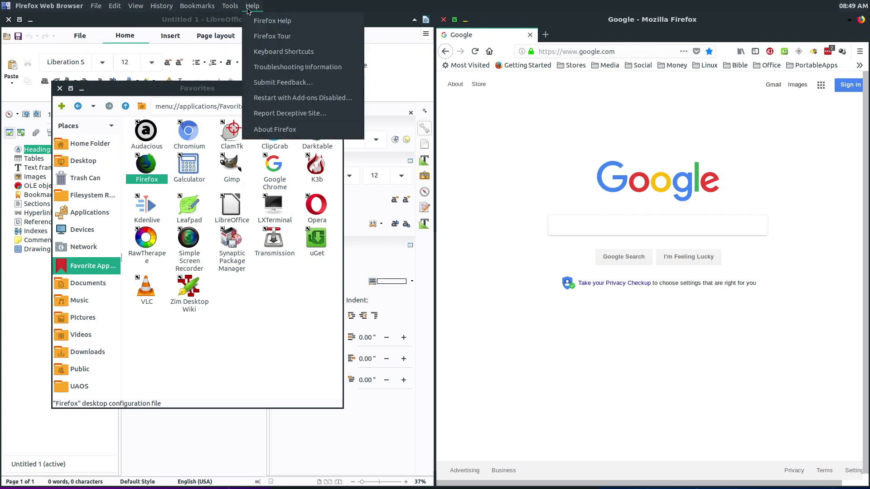
{"action": "left_click", "coordinate": [276, 358]}
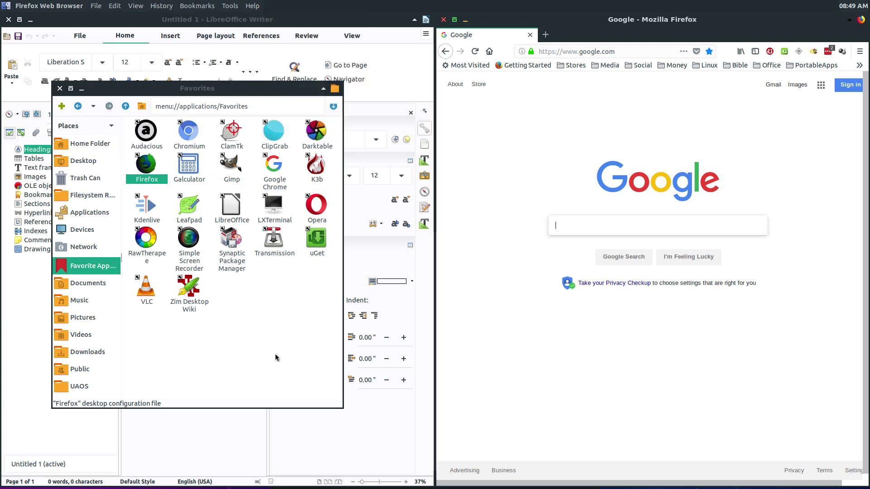
Step: Launch Google Chrome from the favorite applications and inspect the system title bar option in its window menu
{"action": "double_click", "coordinate": [271, 162]}
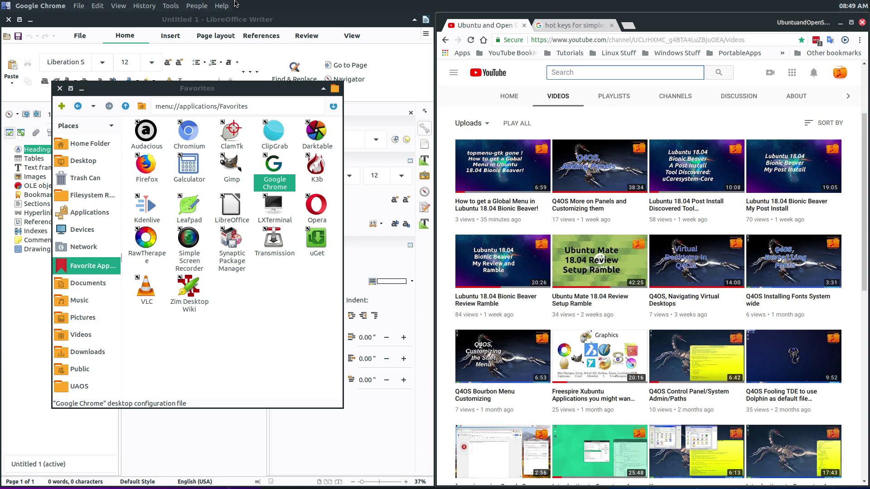
{"action": "right_click", "coordinate": [666, 25]}
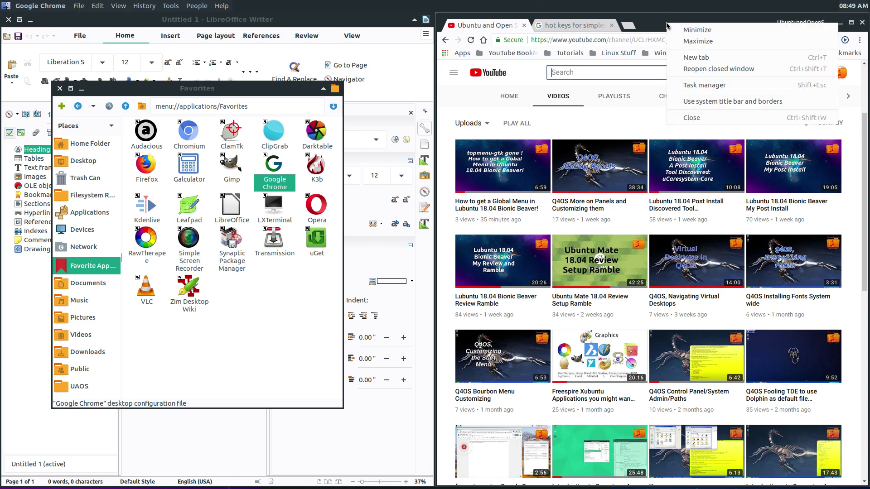
{"action": "left_click", "coordinate": [662, 27]}
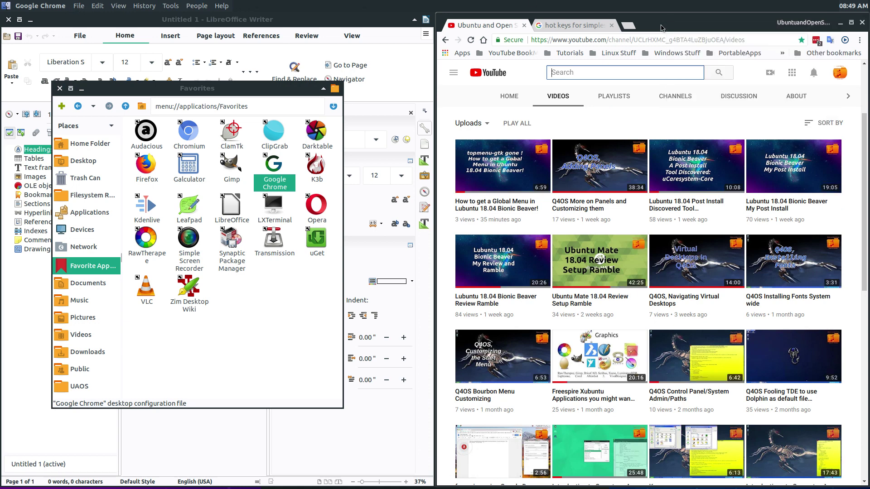
{"action": "right_click", "coordinate": [647, 29]}
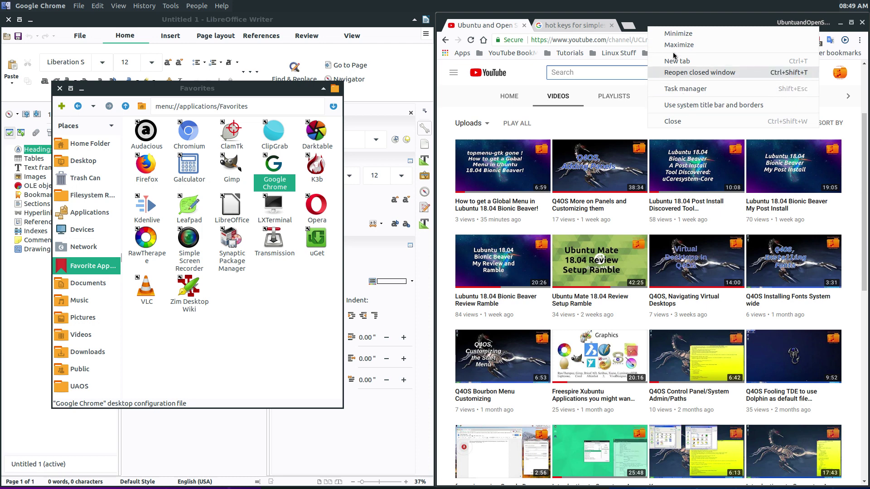
{"action": "left_click", "coordinate": [668, 20]}
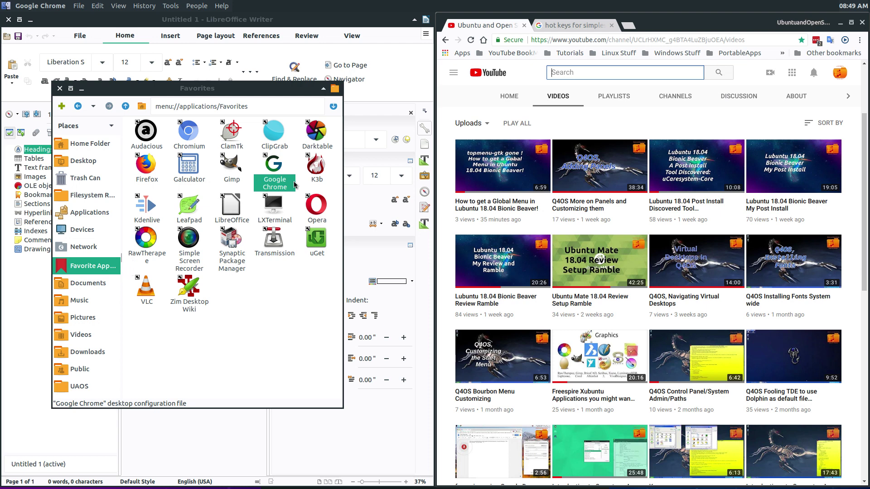
Step: Launch Chromium from the favorite applications, check its global menu entries and close the browser
{"action": "left_click", "coordinate": [194, 138]}
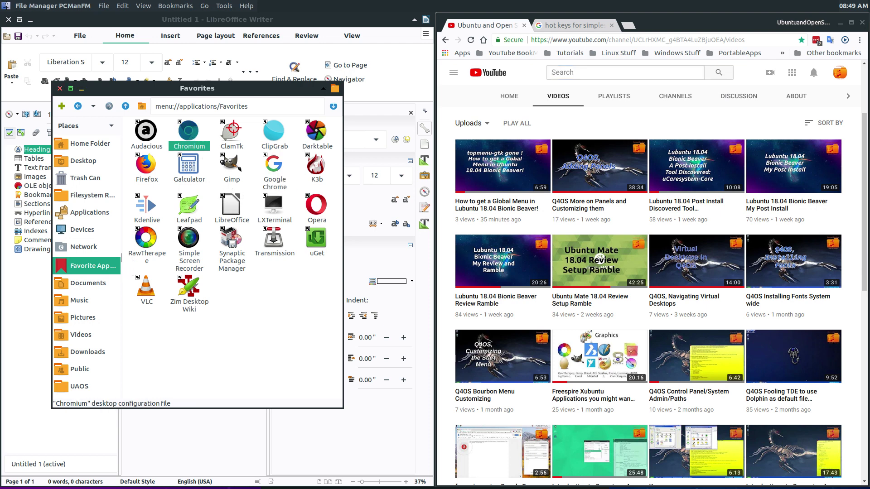
{"action": "double_click", "coordinate": [194, 138]}
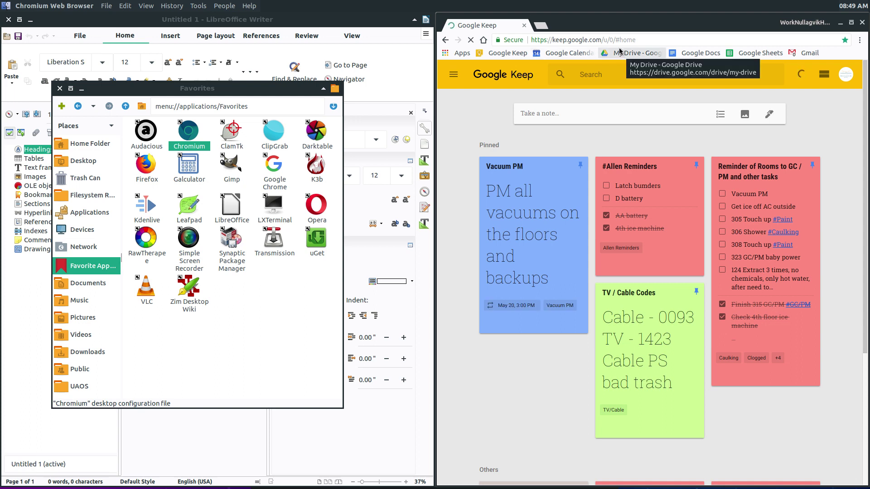
{"action": "left_click", "coordinate": [862, 23]}
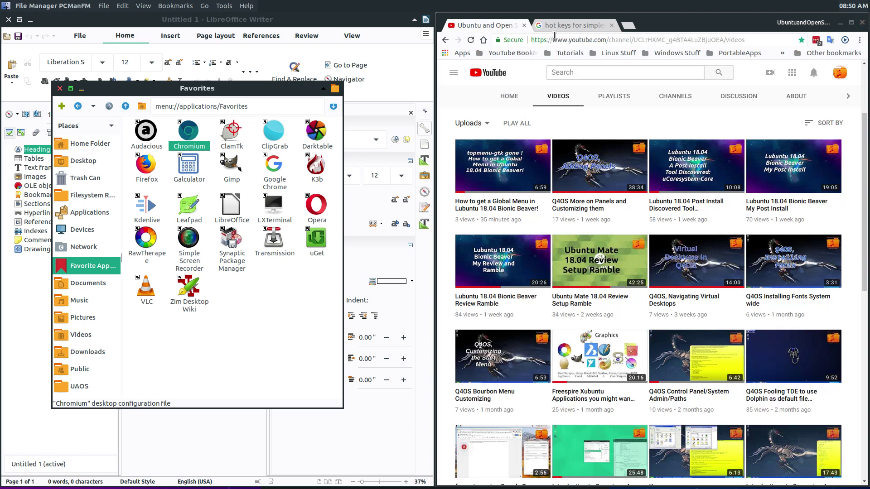
Step: Close Chrome's hot keys search tab and bring the theme outline.txt note to the front
{"action": "left_click", "coordinate": [611, 25]}
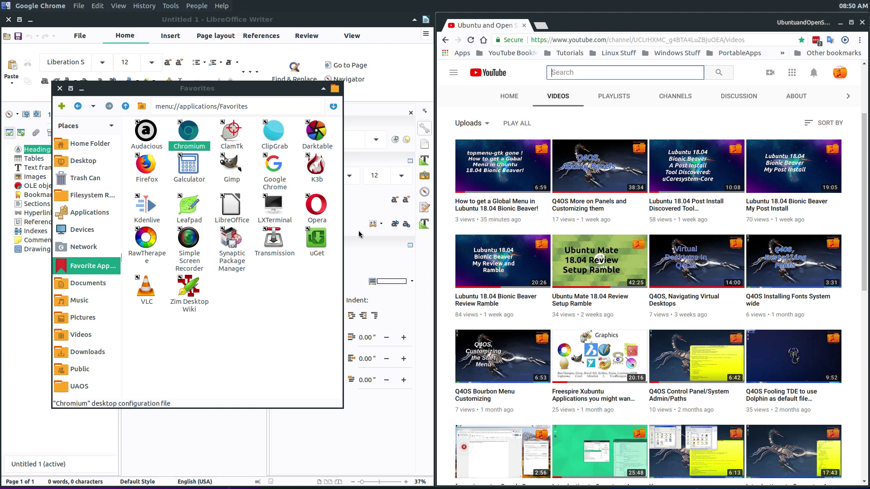
{"action": "key", "text": "alt+Tab"}
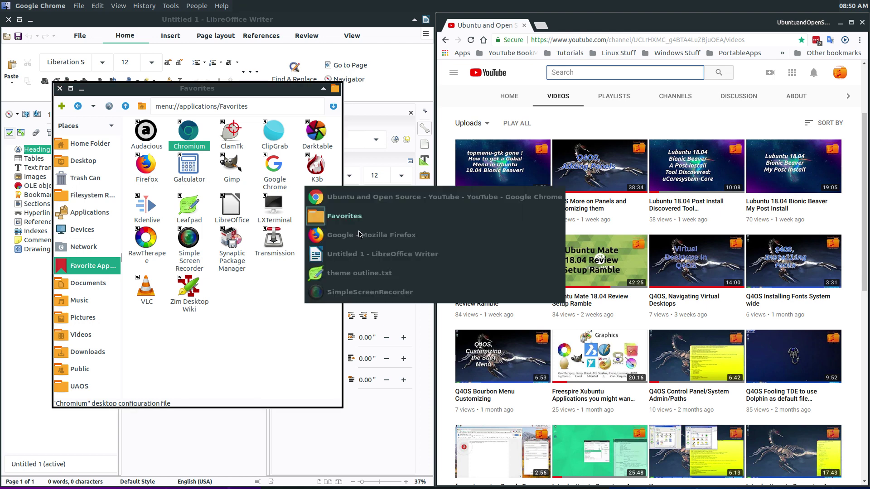
{"action": "key", "text": "alt+Tab"}
{"action": "key", "text": "alt+Tab"}
{"action": "key", "text": "alt+Tab"}
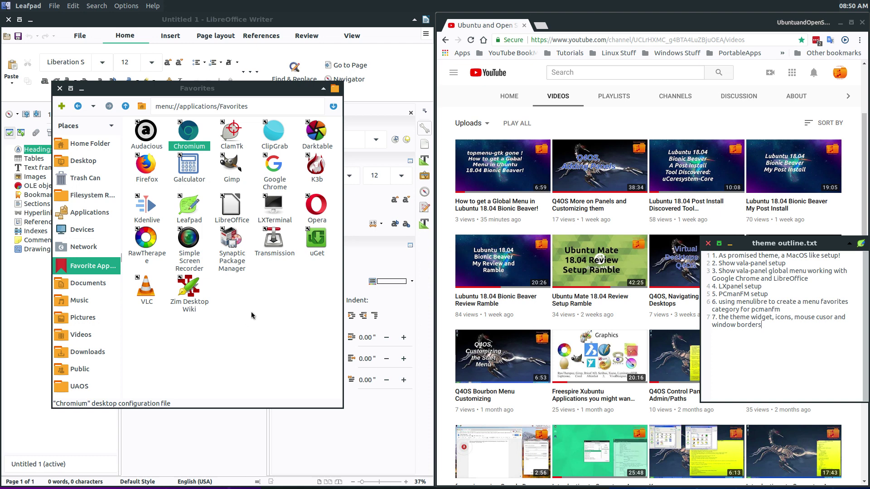
Step: Launch Kdenlive from the favorite applications, check its File entries in the global menu and quit it
{"action": "left_click", "coordinate": [145, 210]}
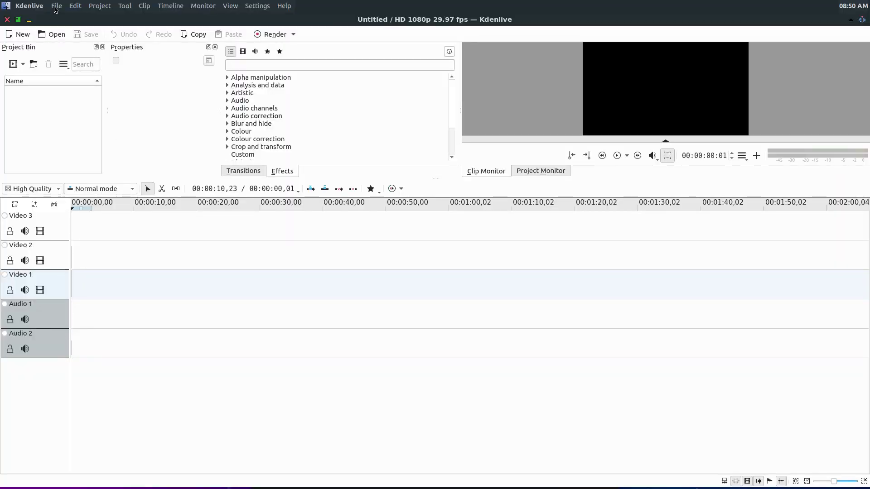
{"action": "left_click", "coordinate": [54, 9]}
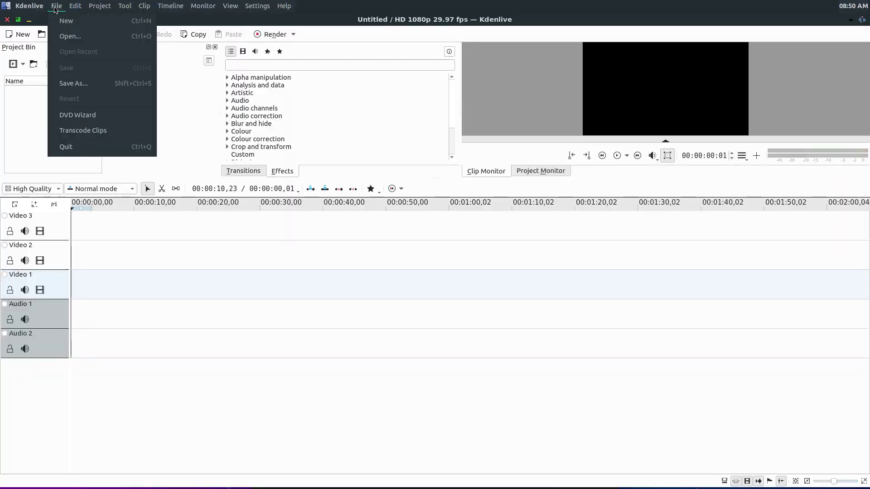
{"action": "left_click", "coordinate": [64, 147]}
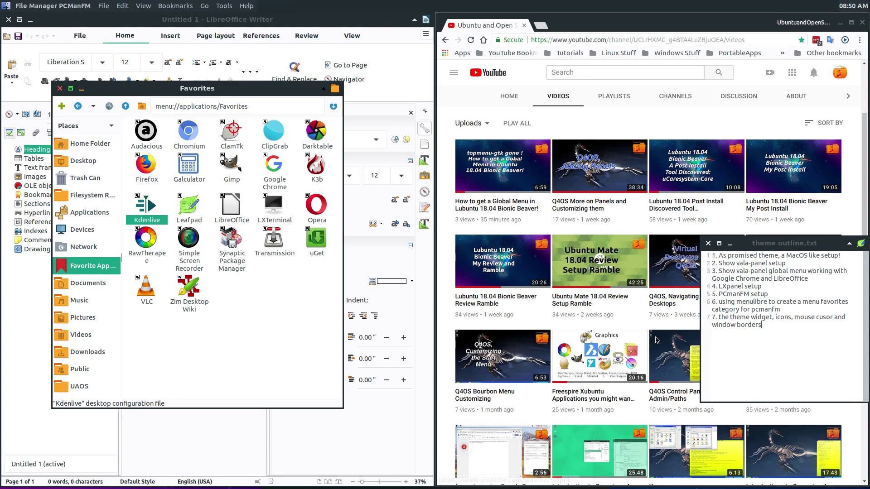
Step: Close the Google Chrome, Firefox and LibreOffice Writer windows
{"action": "left_click", "coordinate": [863, 26]}
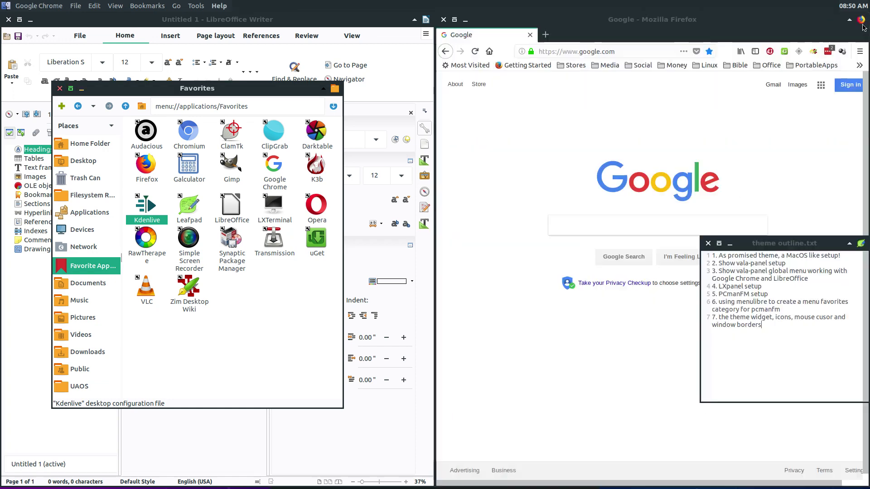
{"action": "left_click", "coordinate": [444, 20]}
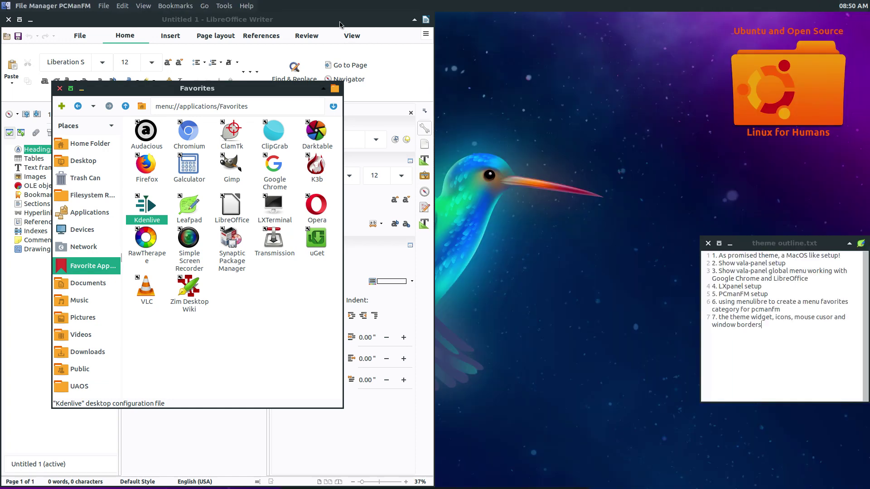
{"action": "left_click", "coordinate": [8, 23]}
{"action": "left_click", "coordinate": [8, 20]}
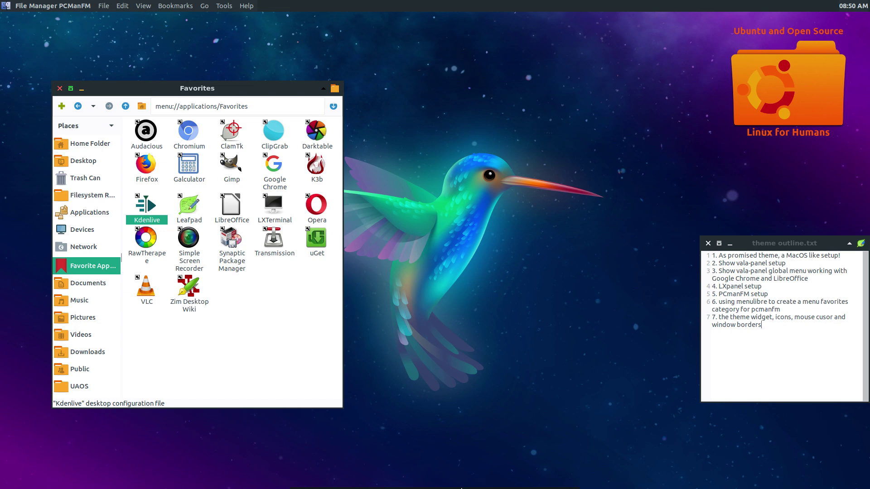
Step: Show the dock's application menu, then open the dock's panel settings and review its loaded applets
{"action": "mouse_move", "coordinate": [462, 488]}
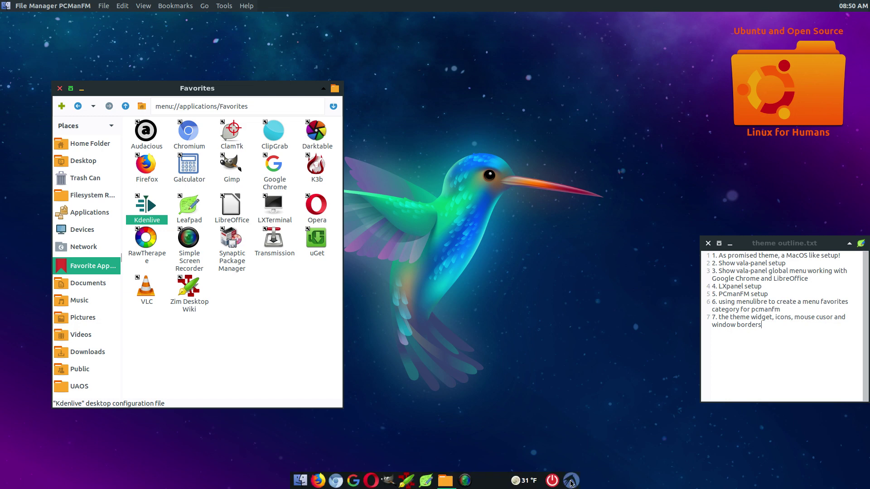
{"action": "left_click", "coordinate": [572, 484]}
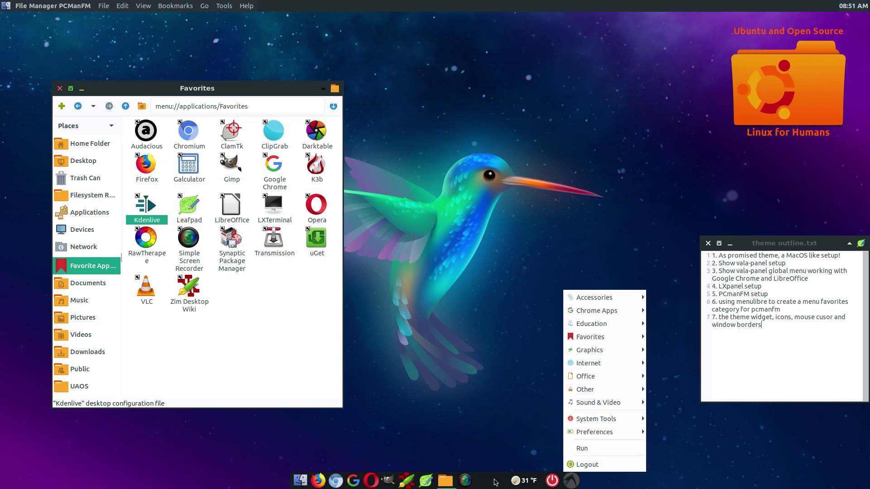
{"action": "right_click", "coordinate": [495, 484]}
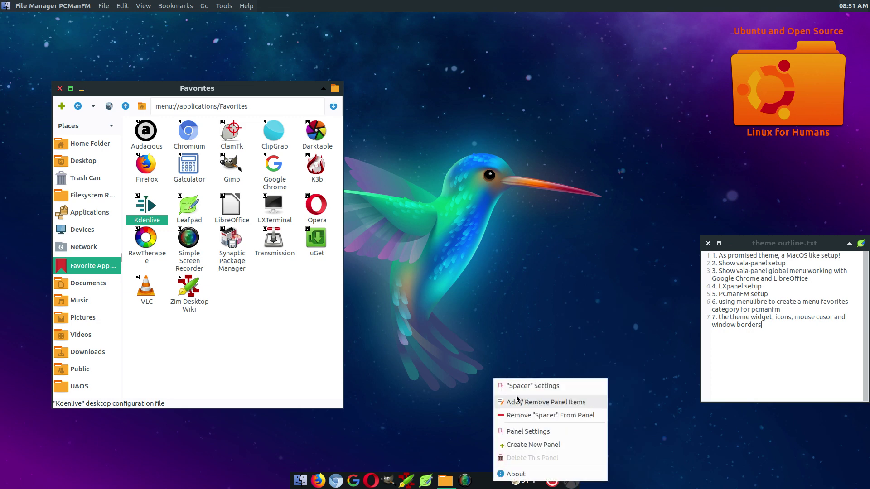
{"action": "left_click", "coordinate": [528, 434]}
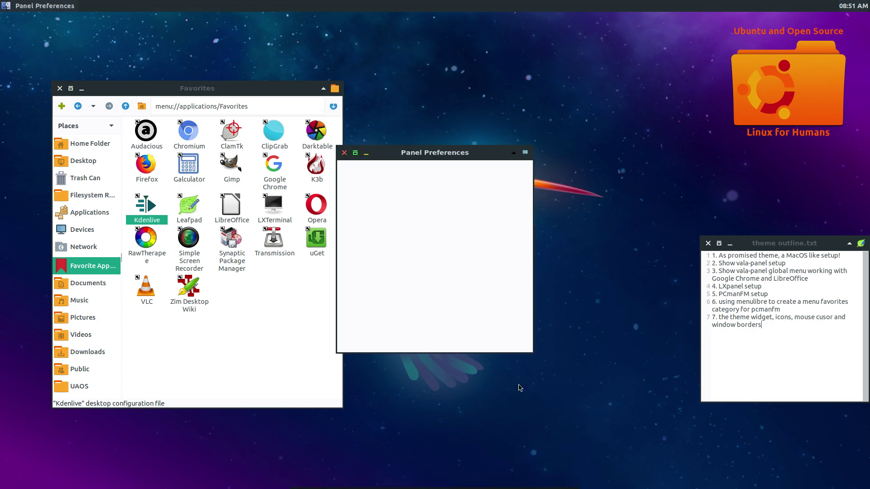
{"action": "left_click", "coordinate": [444, 170]}
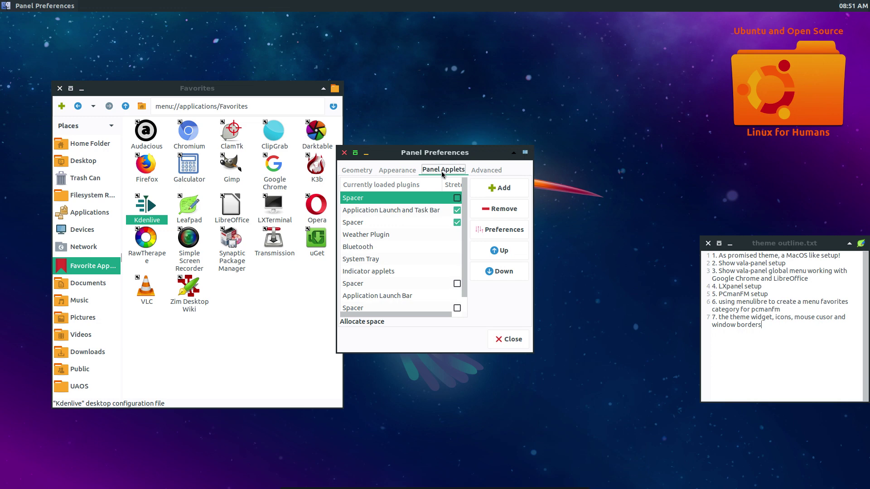
{"action": "scroll", "coordinate": [428, 226], "scroll_direction": "down", "scroll_amount": 1}
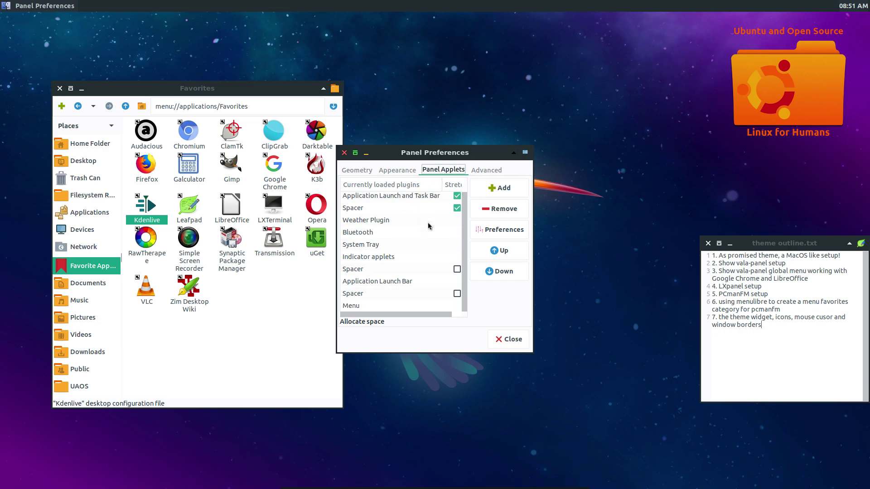
Step: Show the dock, then review the launchers in the Application Launch Bar applet's preferences and close them
{"action": "mouse_move", "coordinate": [475, 486]}
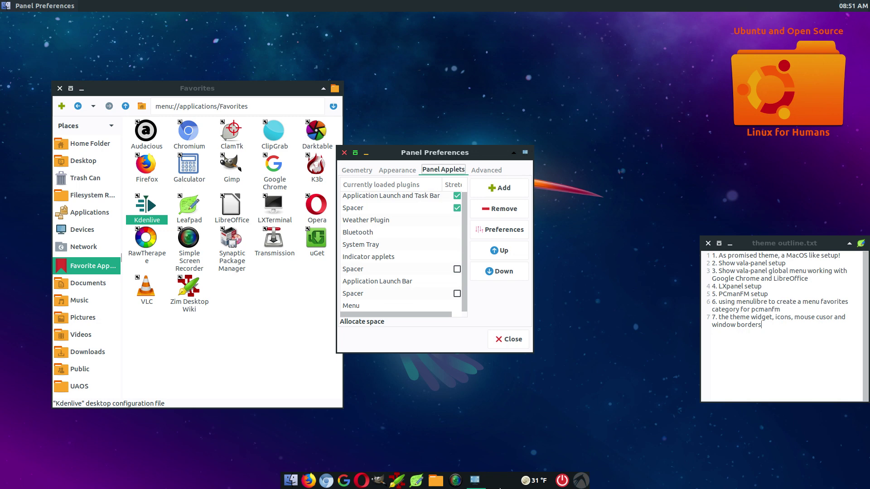
{"action": "left_click", "coordinate": [392, 283]}
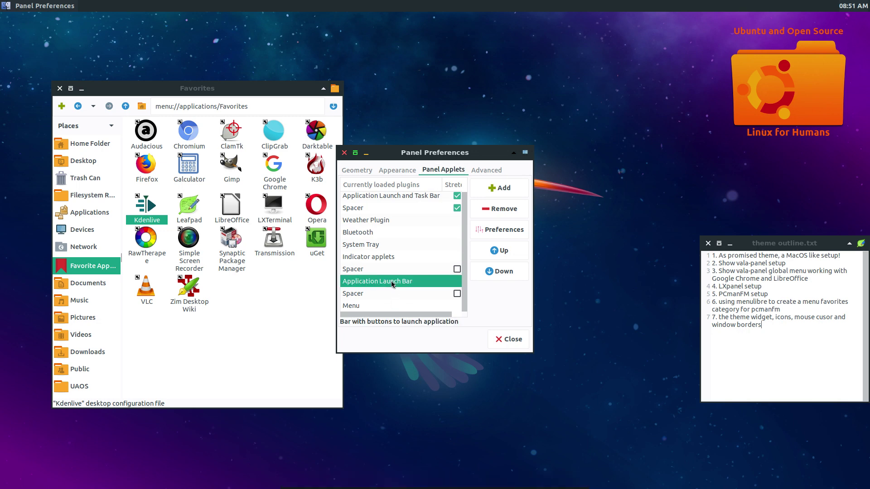
{"action": "left_click", "coordinate": [499, 230]}
{"action": "left_click_drag", "start_coordinate": [605, 279], "coordinate": [570, 241]}
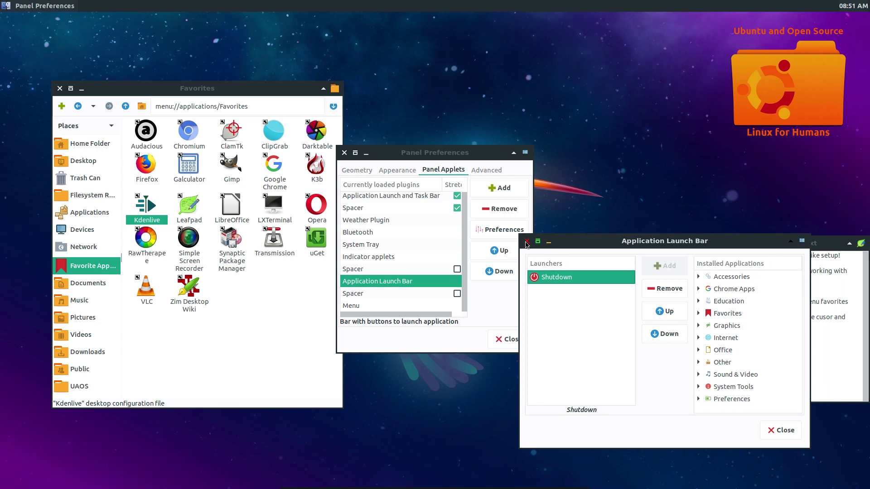
{"action": "left_click", "coordinate": [526, 242]}
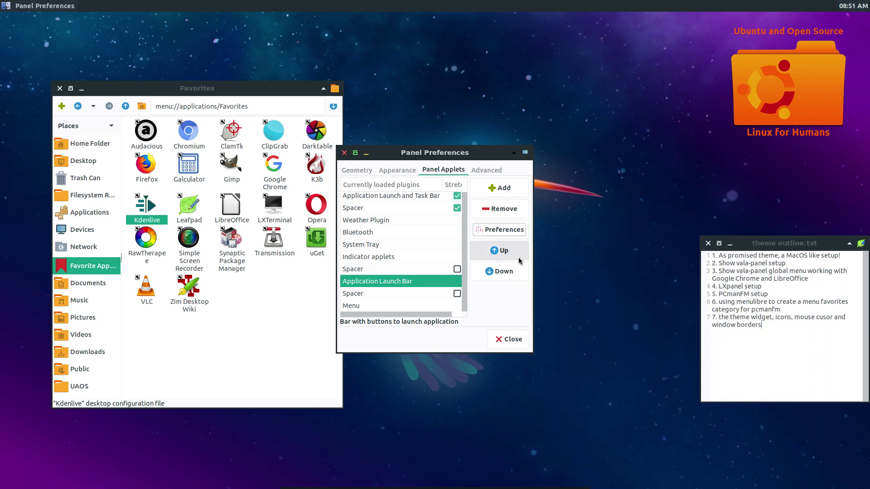
{"action": "mouse_move", "coordinate": [504, 486]}
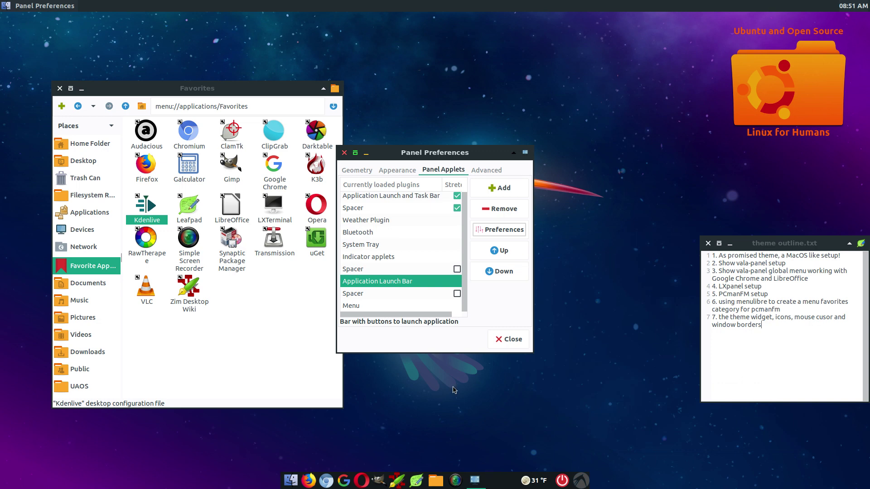
Step: Review the launchers in the Application Launch and Task Bar applet's preferences, close them and show the dock
{"action": "scroll", "coordinate": [405, 250], "scroll_direction": "up", "scroll_amount": 1}
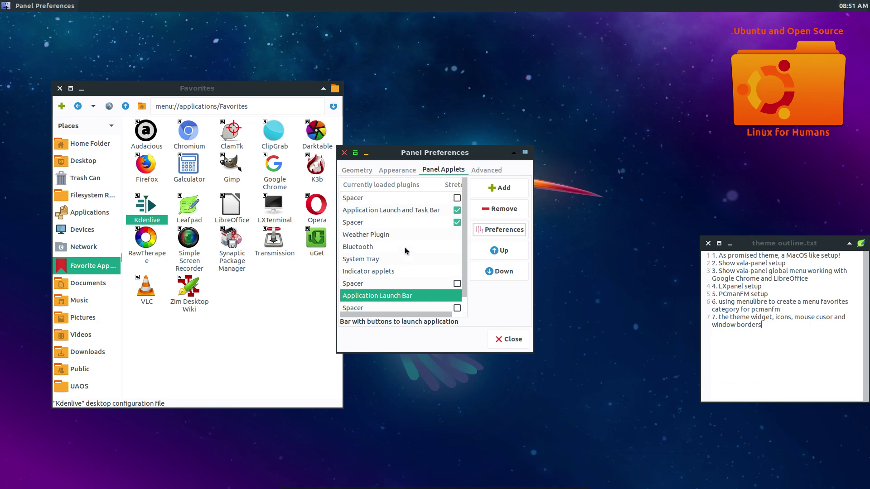
{"action": "left_click", "coordinate": [398, 213]}
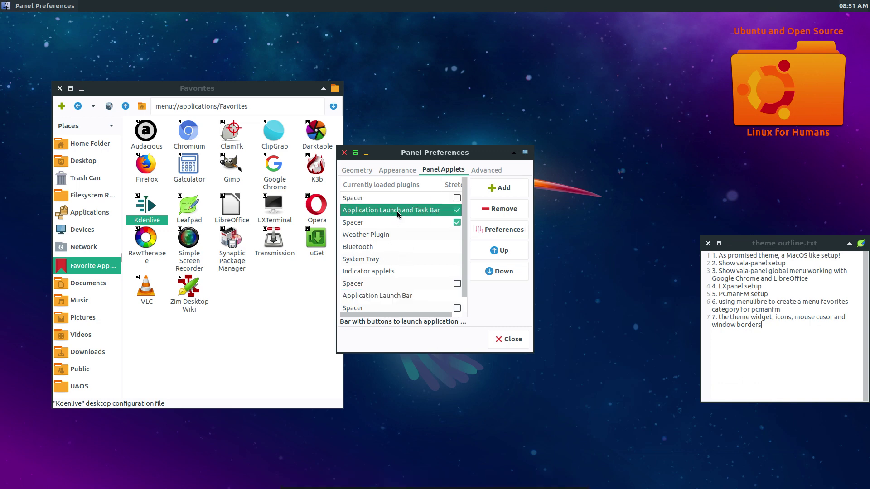
{"action": "left_click", "coordinate": [497, 236]}
{"action": "left_click_drag", "start_coordinate": [457, 257], "coordinate": [634, 119]}
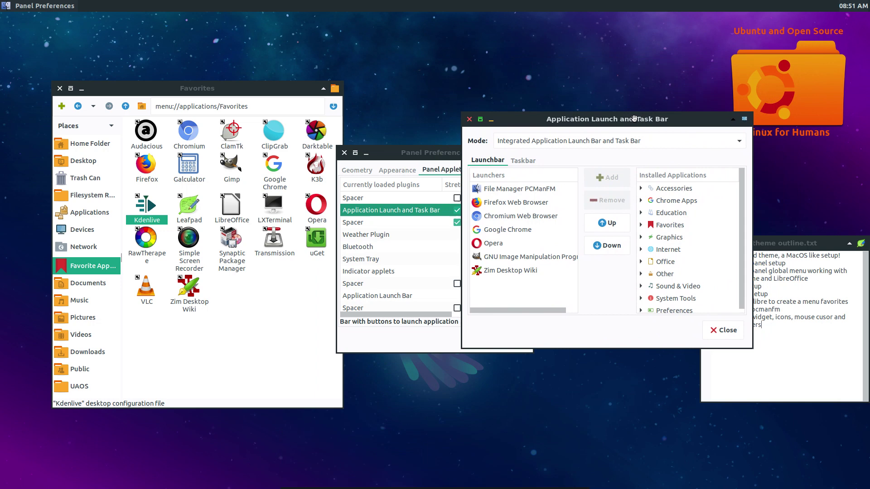
{"action": "mouse_move", "coordinate": [521, 488]}
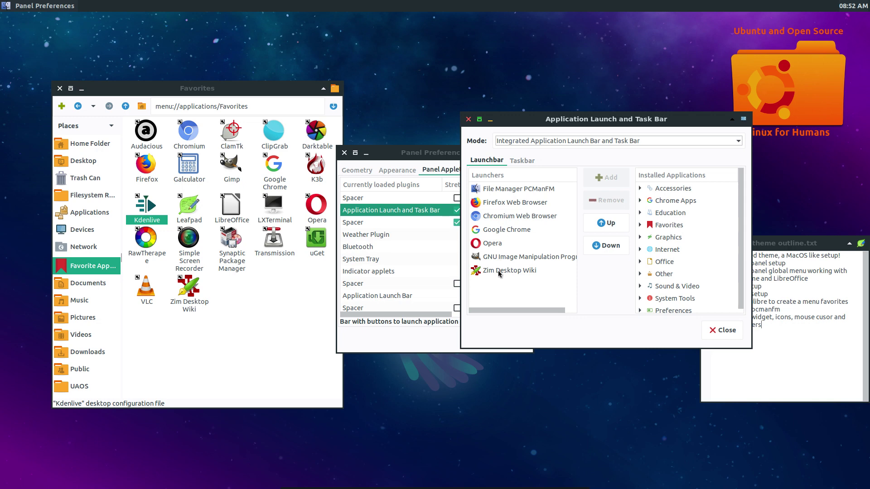
{"action": "left_click", "coordinate": [713, 331]}
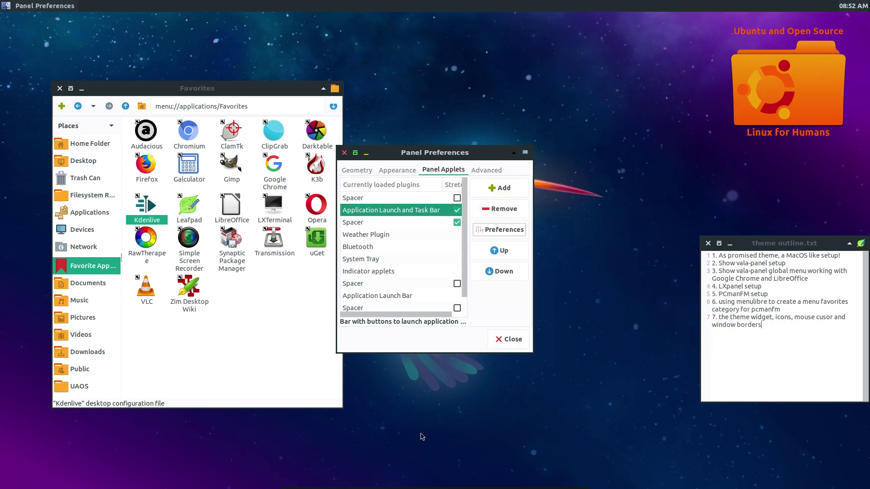
{"action": "mouse_move", "coordinate": [398, 487]}
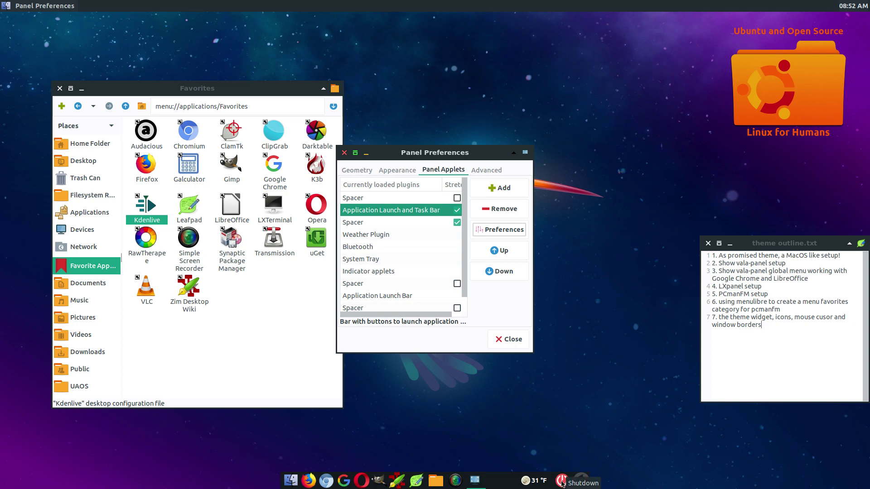
Step: Move the Favorites window clear of Panel Preferences and close the panel preferences
{"action": "left_click", "coordinate": [490, 423]}
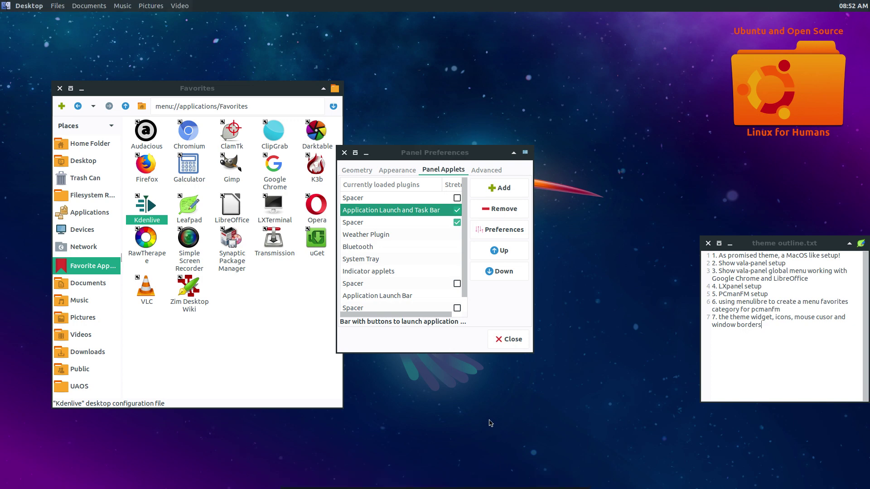
{"action": "left_click_drag", "start_coordinate": [201, 87], "coordinate": [282, 66]}
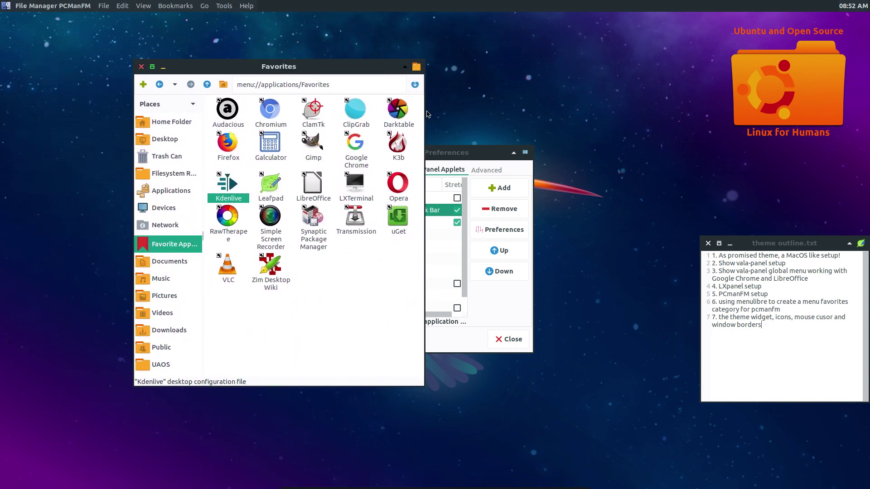
{"action": "left_click_drag", "start_coordinate": [461, 154], "coordinate": [565, 138]}
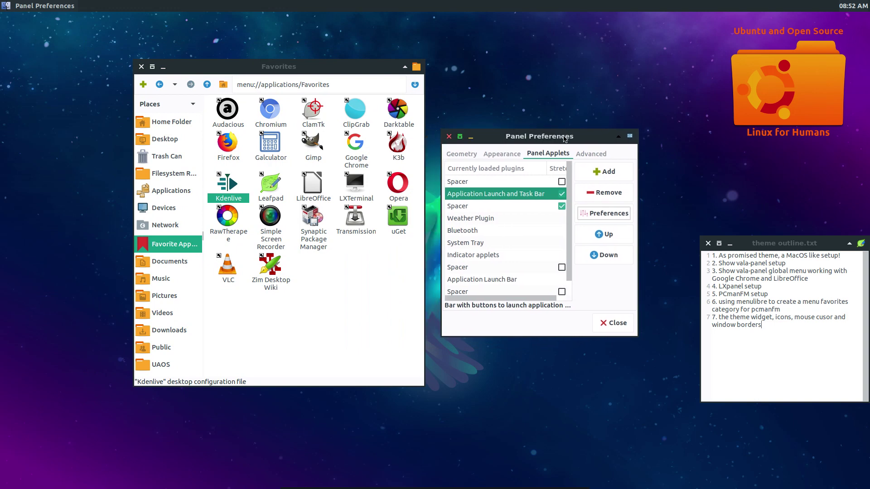
{"action": "left_click", "coordinate": [611, 323]}
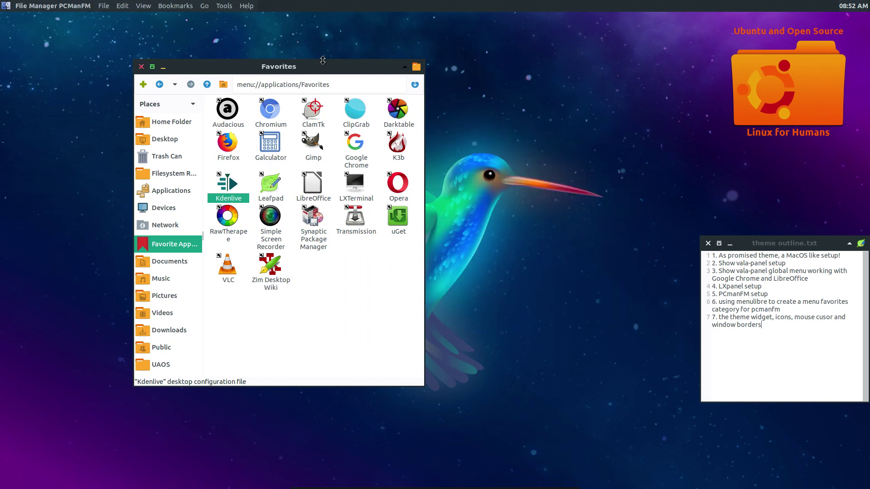
{"action": "left_click_drag", "start_coordinate": [321, 67], "coordinate": [324, 78]}
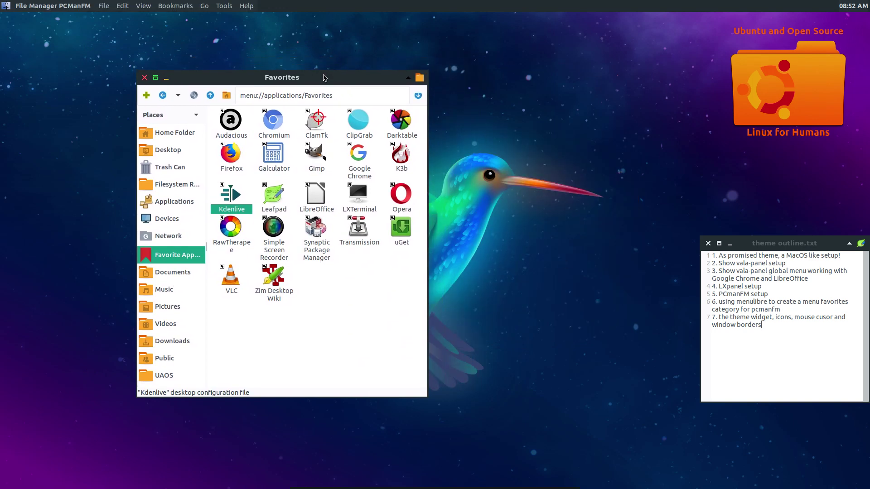
Step: Open the Office category of the applications in the file manager and bookmark it as Office
{"action": "left_click", "coordinate": [171, 200]}
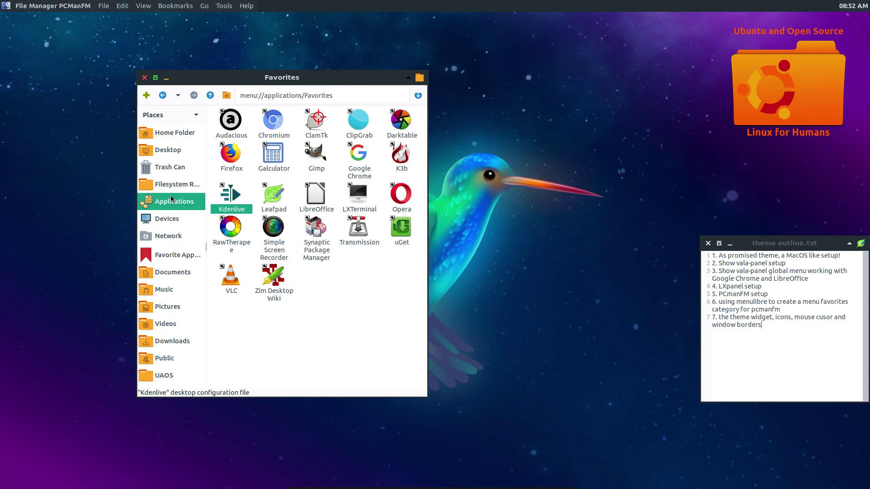
{"action": "left_click", "coordinate": [357, 118]}
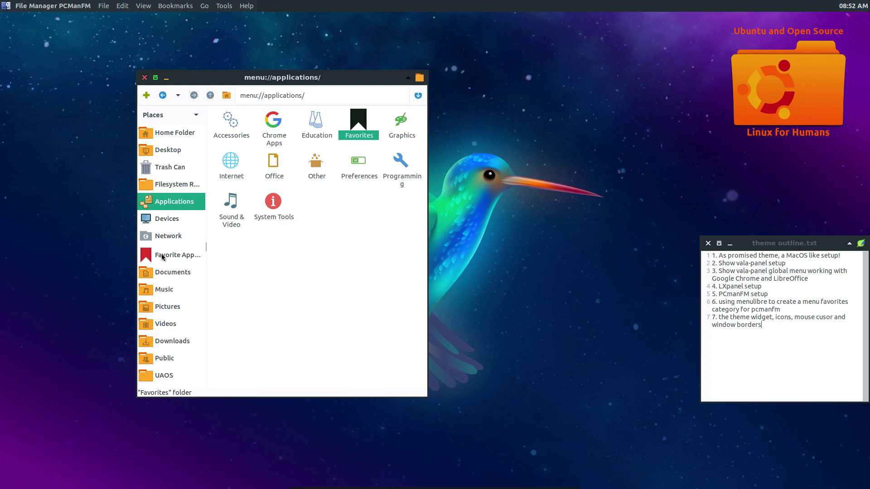
{"action": "double_click", "coordinate": [274, 166]}
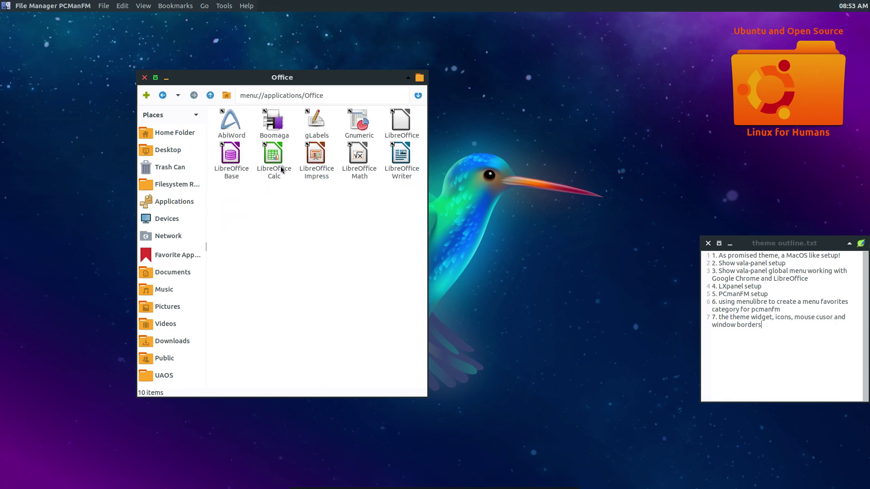
{"action": "left_click", "coordinate": [172, 14]}
{"action": "left_click", "coordinate": [204, 78]}
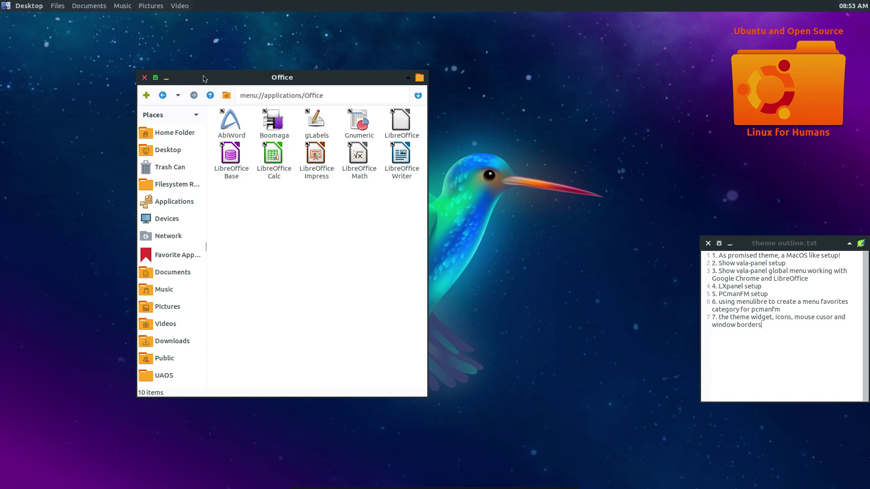
{"action": "left_click", "coordinate": [180, 7]}
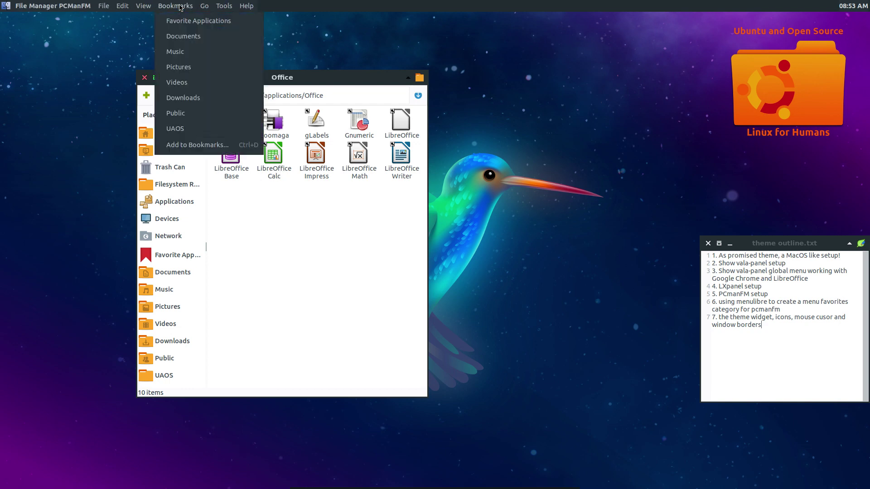
{"action": "left_click", "coordinate": [198, 145]}
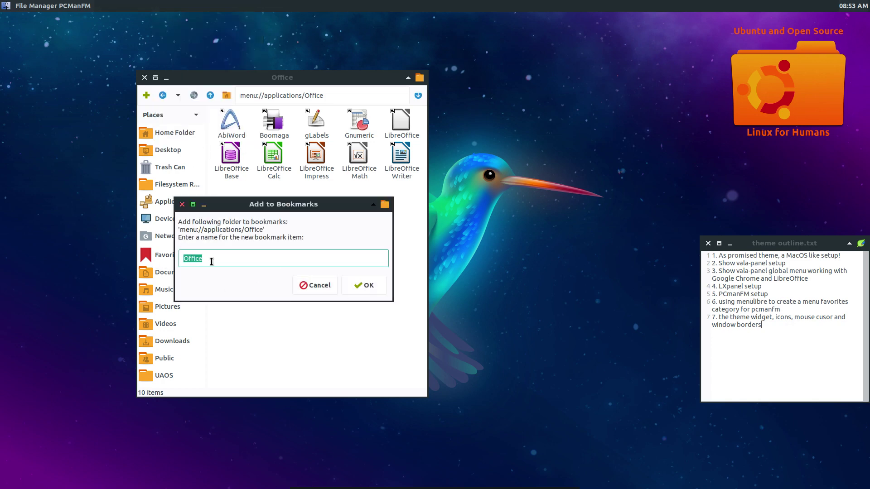
{"action": "left_click", "coordinate": [367, 290]}
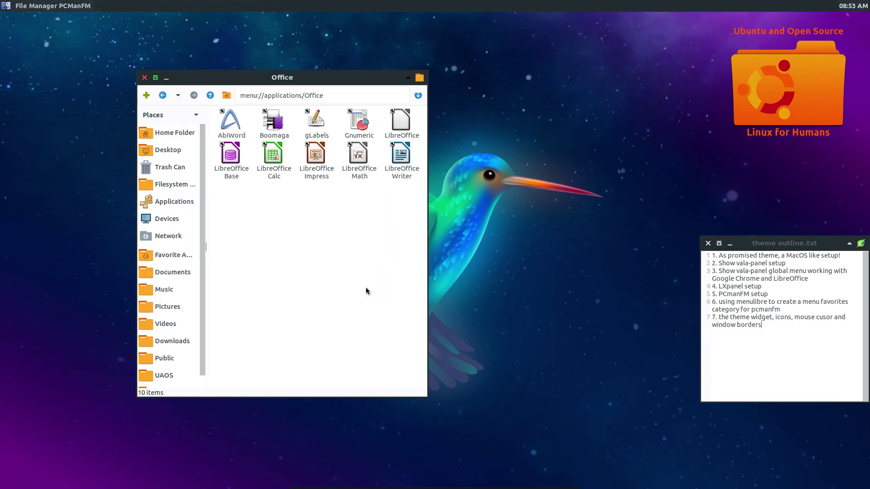
Step: Open the new Office bookmark, launch LibreOffice from it and close LibreOffice again
{"action": "scroll", "coordinate": [177, 301], "scroll_direction": "down", "scroll_amount": 1}
{"action": "left_click", "coordinate": [162, 382]}
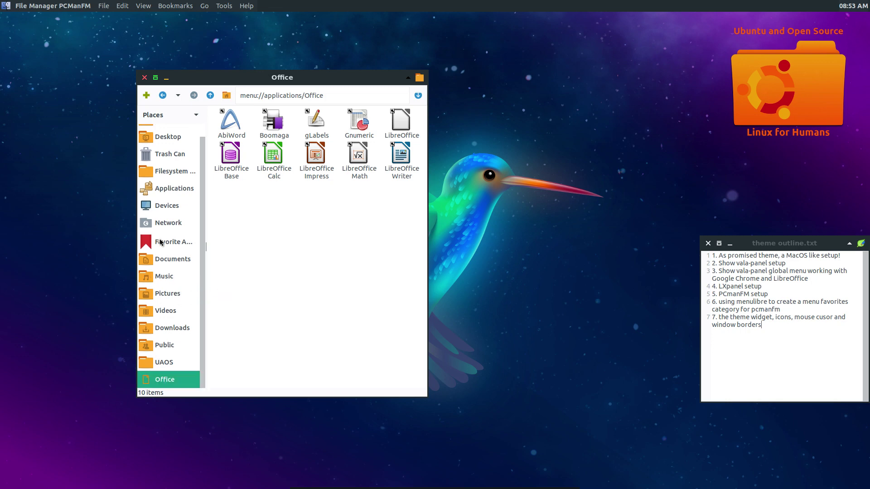
{"action": "left_click", "coordinate": [159, 242]}
{"action": "left_click", "coordinate": [158, 380]}
{"action": "double_click", "coordinate": [402, 121]}
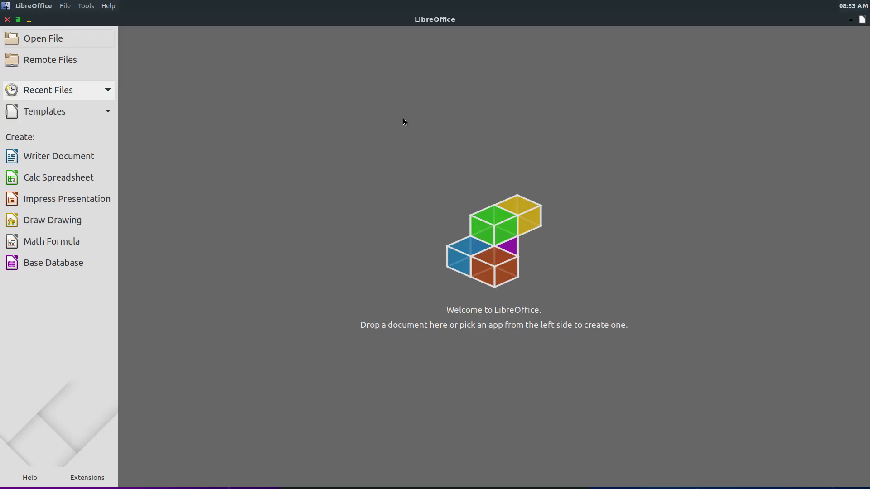
{"action": "left_click", "coordinate": [8, 20]}
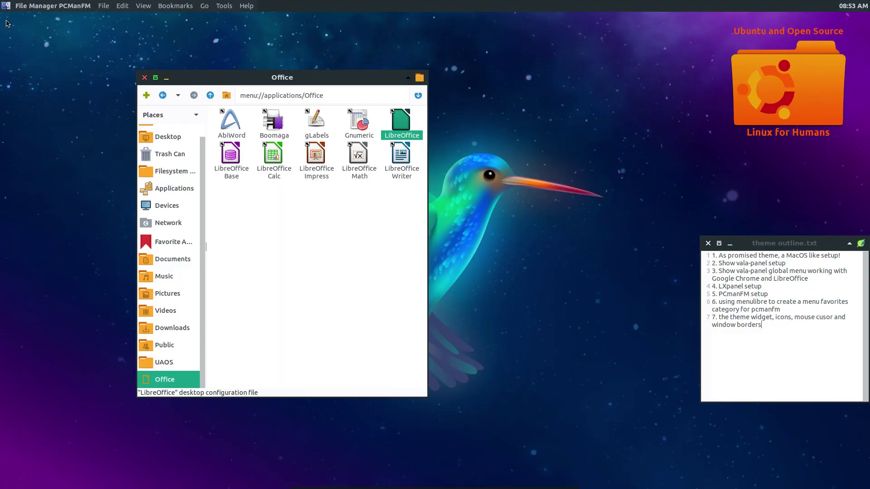
Step: Remove the Office bookmark from the file manager and return to the favorite applications
{"action": "right_click", "coordinate": [164, 383]}
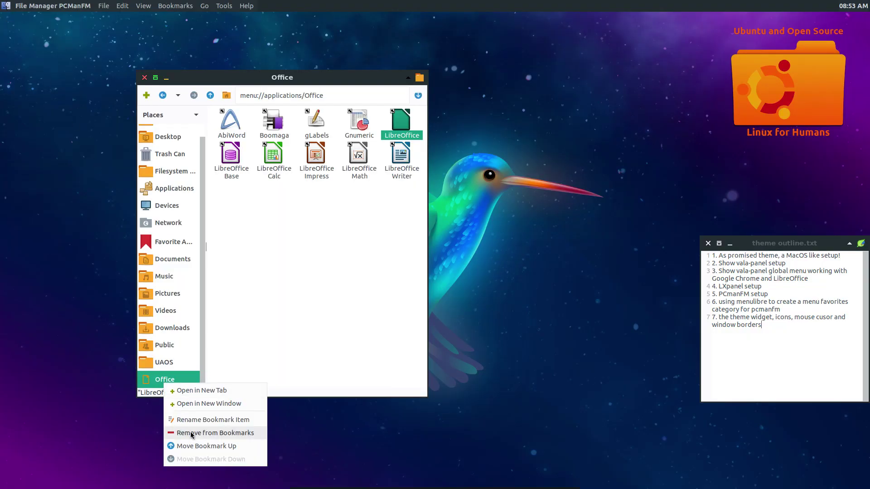
{"action": "left_click", "coordinate": [213, 433]}
{"action": "left_click", "coordinate": [149, 256]}
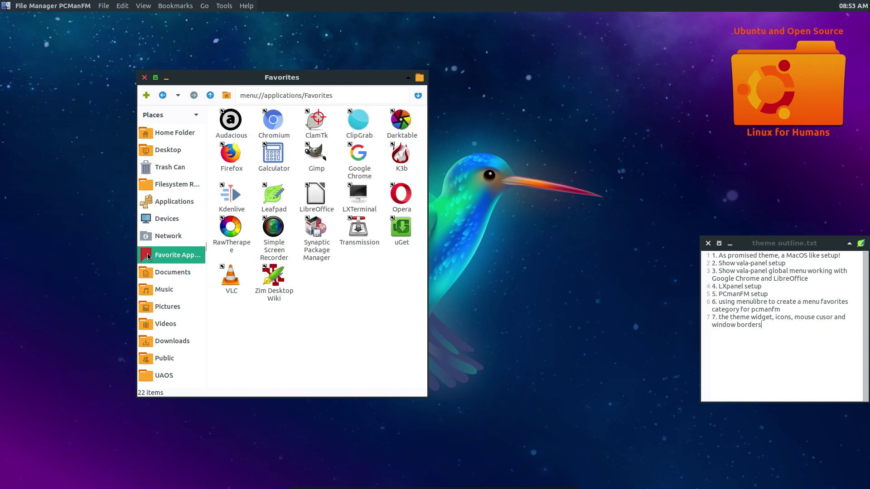
Step: Move the file manager window aside, view the System Tools application category and return to the favorite applications
{"action": "left_click_drag", "start_coordinate": [298, 80], "coordinate": [173, 54]}
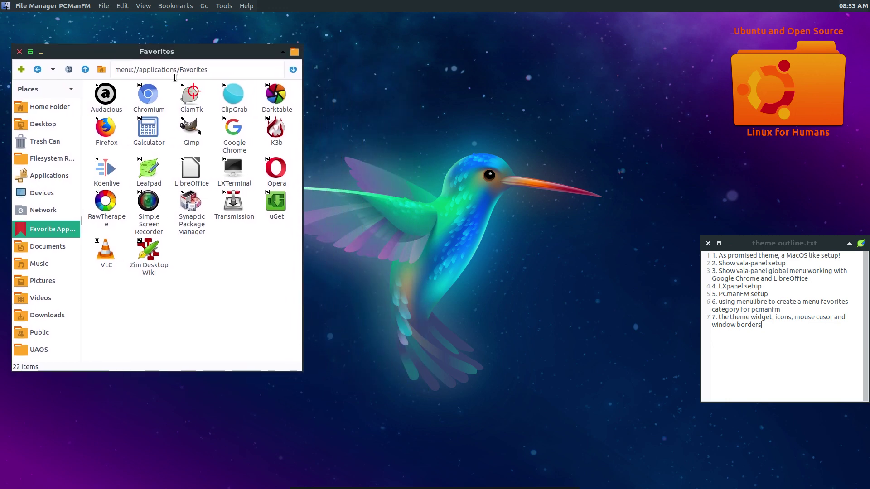
{"action": "left_click", "coordinate": [40, 178]}
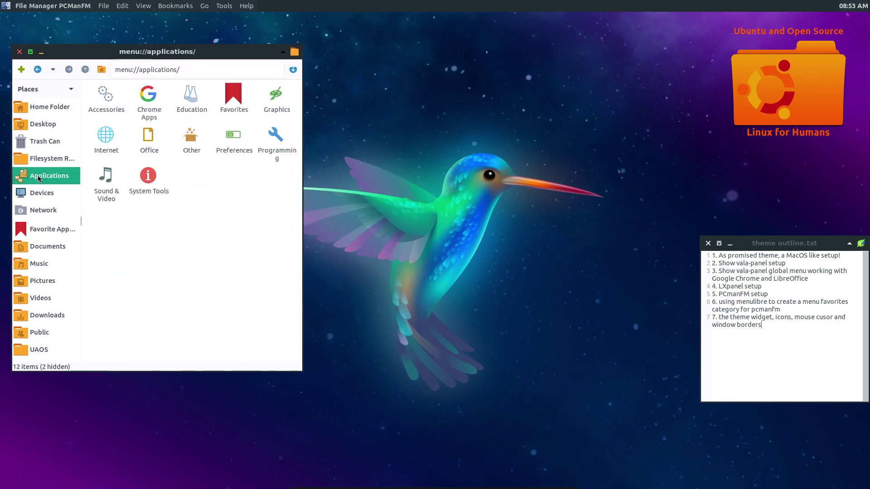
{"action": "double_click", "coordinate": [146, 177]}
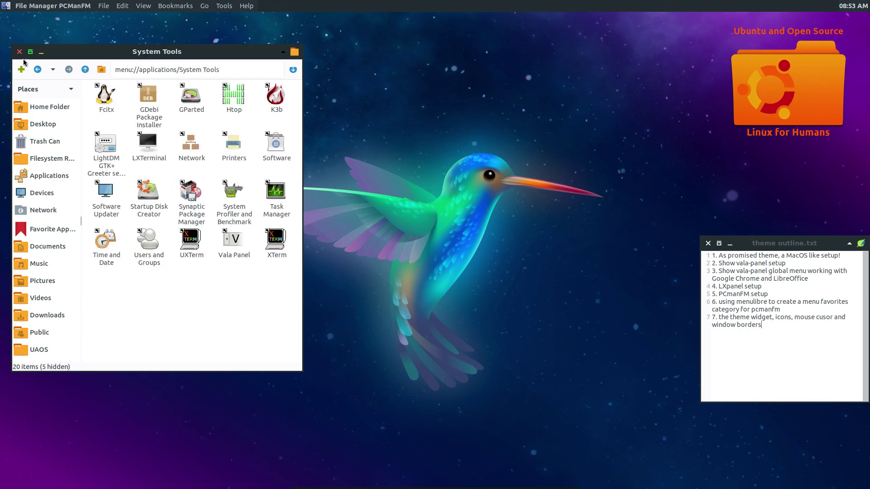
{"action": "left_click", "coordinate": [36, 234]}
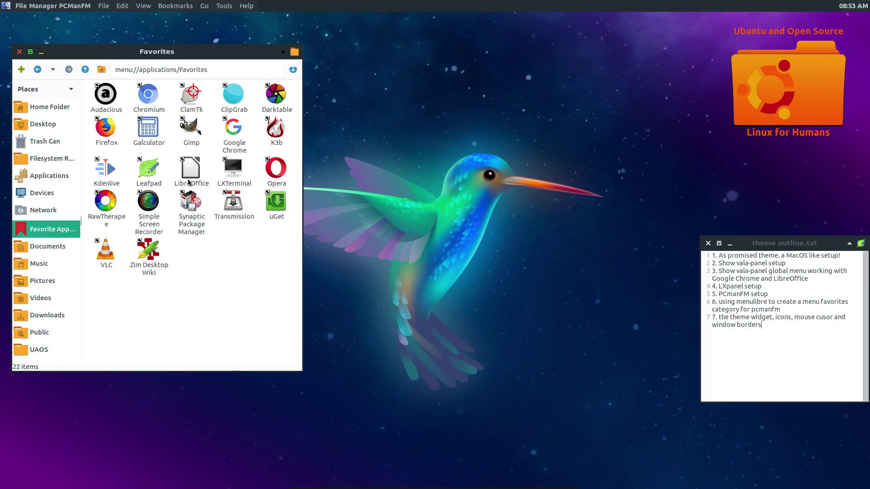
Step: Launch Synaptic Package Manager from the favorite applications and authenticate with the account password
{"action": "double_click", "coordinate": [190, 206]}
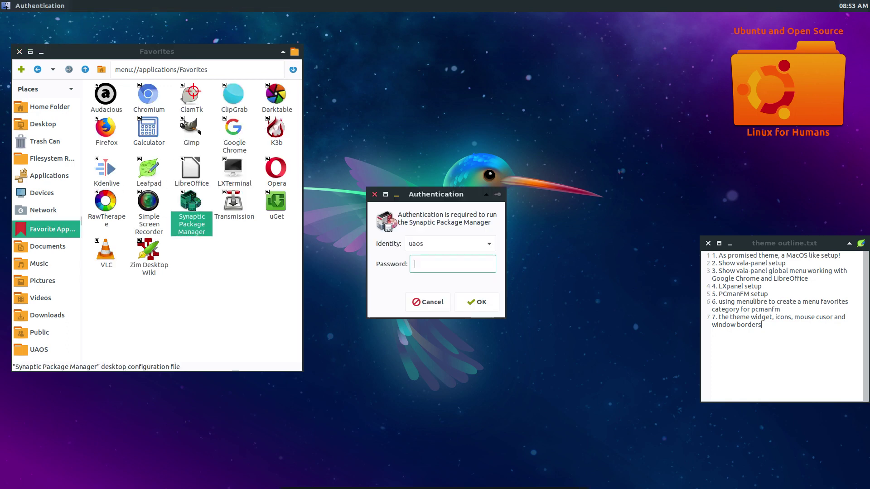
{"action": "type", "text": "••"}
{"action": "key", "text": "Return"}
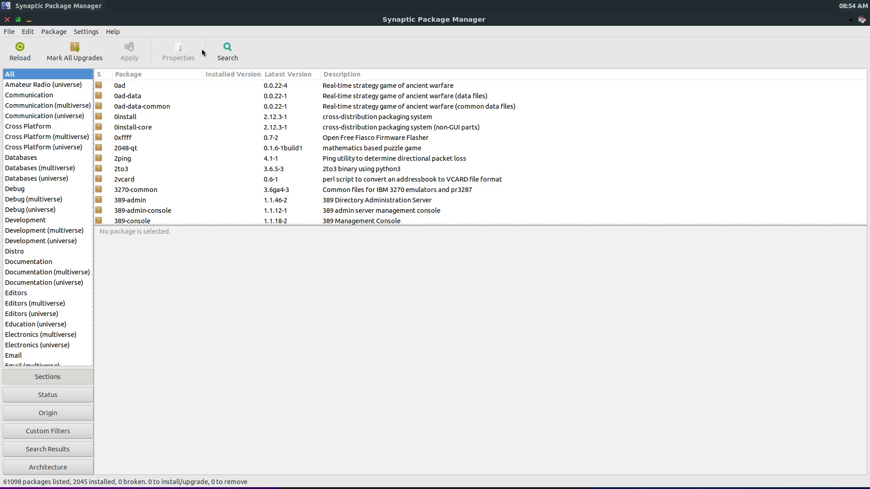
Step: Search the packages by description and name for menulibre and view the Favorites category in the applications menu
{"action": "left_click", "coordinate": [228, 49]}
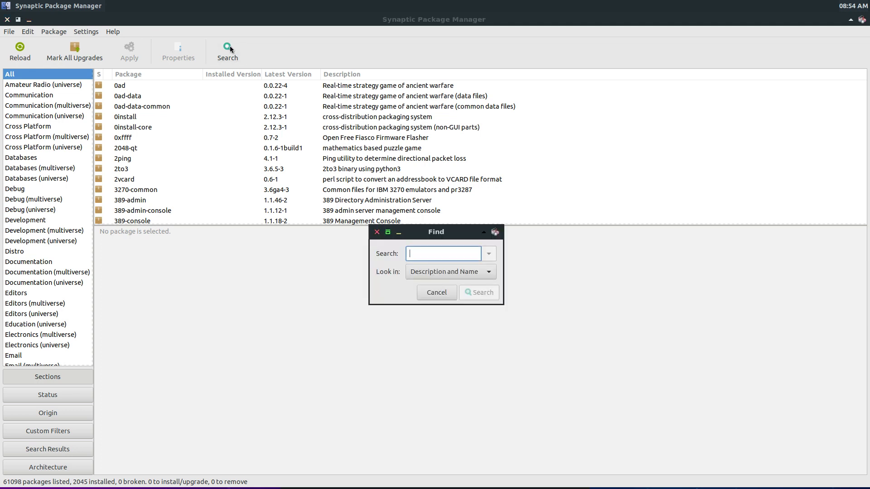
{"action": "type", "text": "men"}
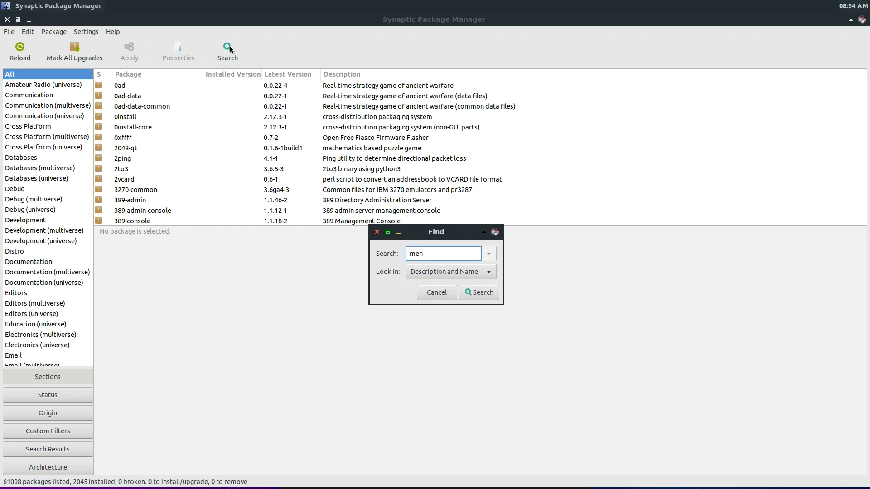
{"action": "type", "text": "ulibre"}
{"action": "key", "text": "Return"}
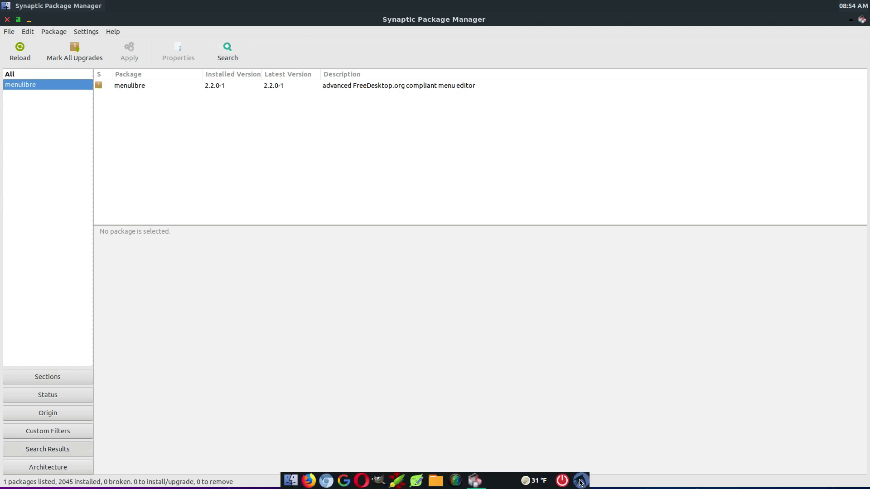
{"action": "left_click", "coordinate": [581, 483]}
{"action": "mouse_move", "coordinate": [594, 337]}
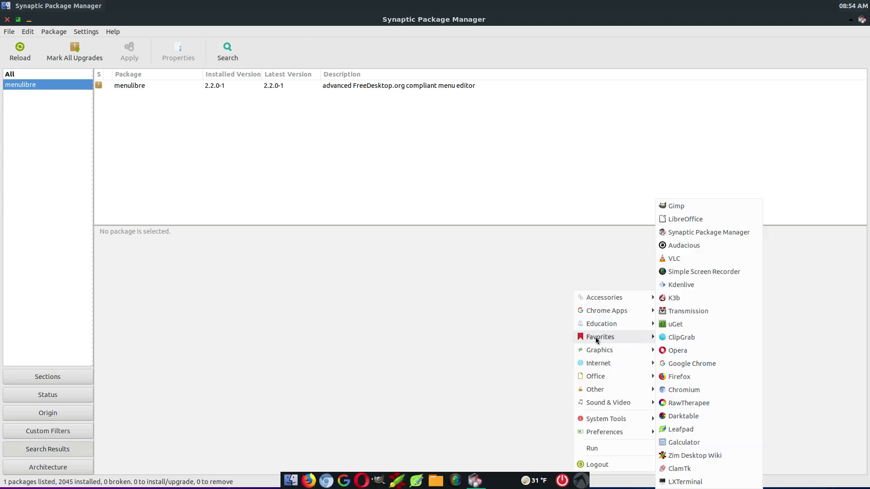
Step: Examine the menulibre package's description and marking options without marking anything, and close Synaptic Package Manager
{"action": "left_click", "coordinate": [113, 85]}
{"action": "left_click", "coordinate": [112, 85]}
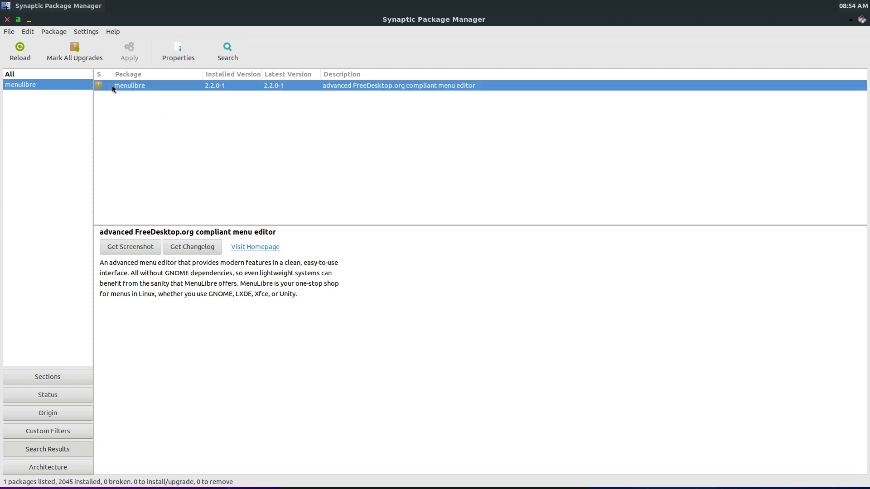
{"action": "right_click", "coordinate": [112, 86]}
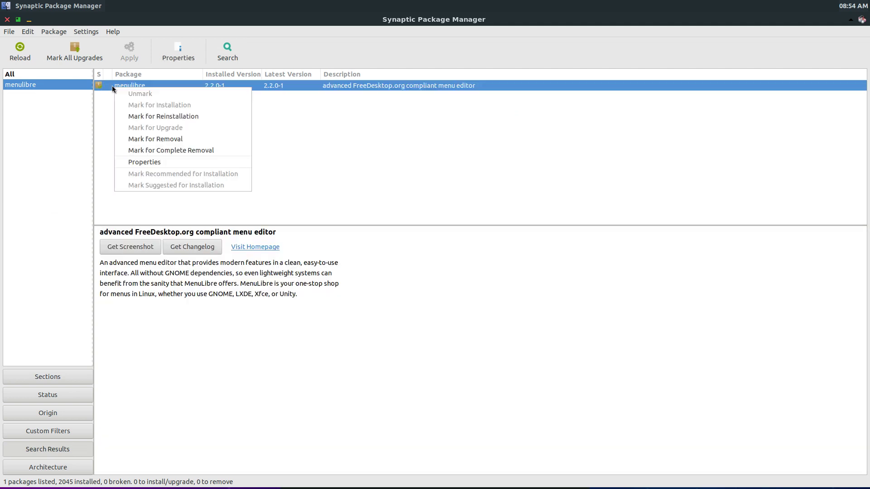
{"action": "left_click", "coordinate": [106, 118]}
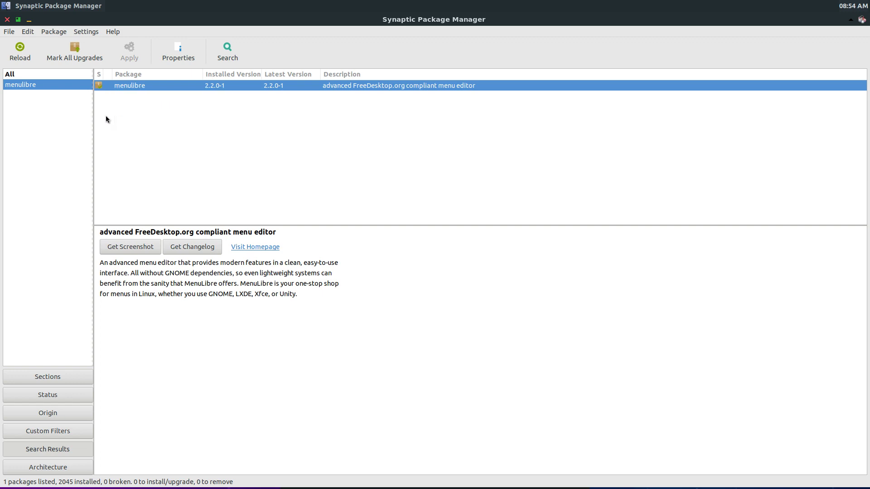
{"action": "left_click", "coordinate": [8, 20]}
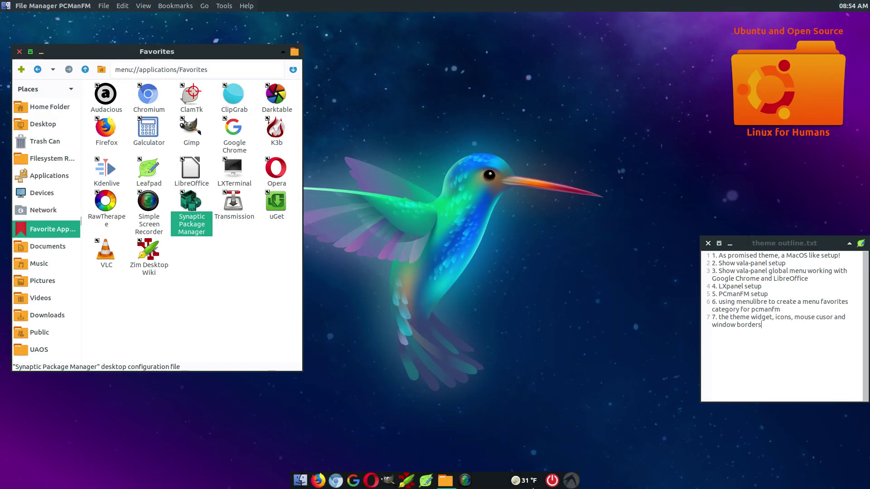
Step: Launch Menu Editor from the Accessories applications, dismiss its notice and place its window clear of the file manager
{"action": "left_click", "coordinate": [573, 480]}
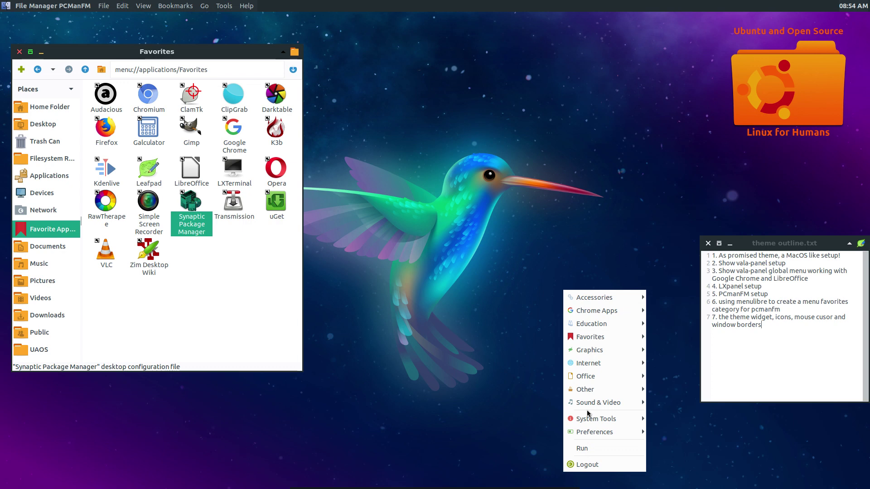
{"action": "mouse_move", "coordinate": [586, 419]}
{"action": "mouse_move", "coordinate": [592, 436]}
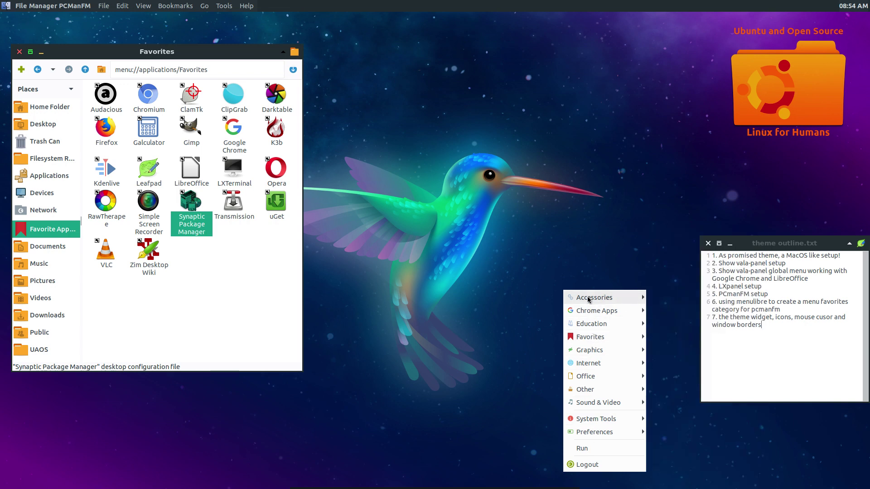
{"action": "mouse_move", "coordinate": [588, 299]}
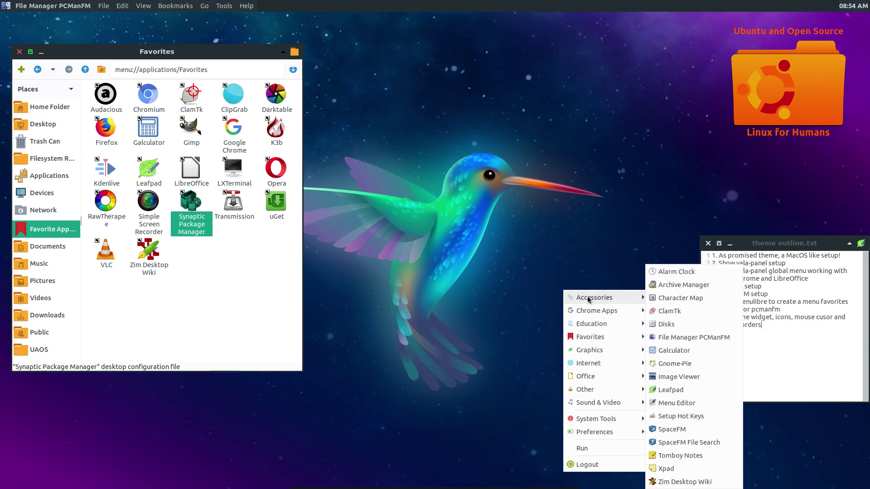
{"action": "left_click", "coordinate": [681, 403]}
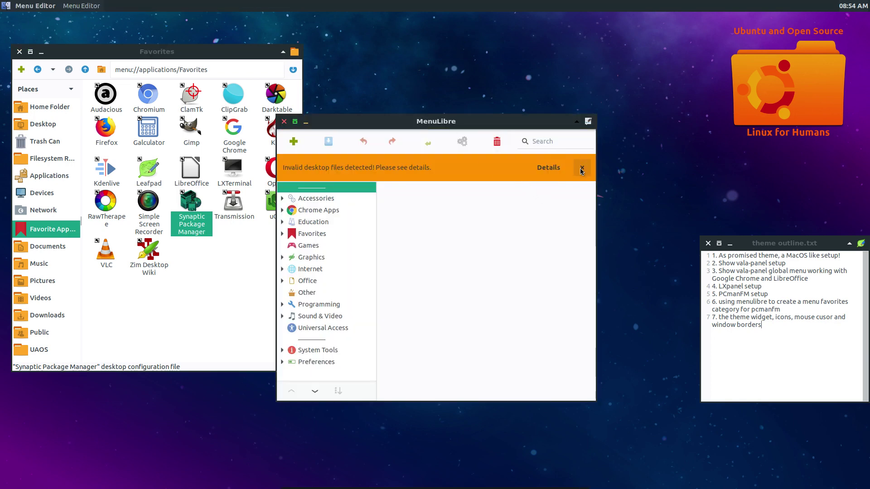
{"action": "left_click", "coordinate": [581, 169]}
{"action": "left_click_drag", "start_coordinate": [467, 125], "coordinate": [521, 98]}
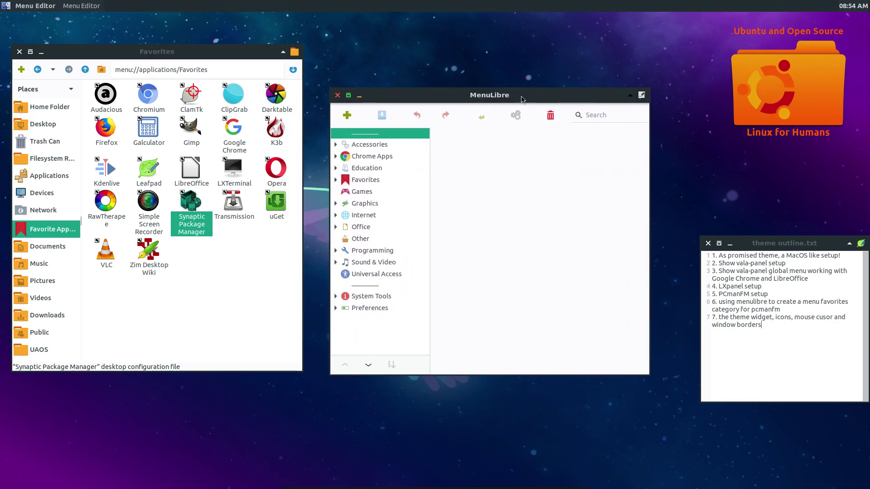
Step: Expand the Favorites category in MenuLibre and examine the types of items that can be added and the Gimp launcher's details
{"action": "left_click", "coordinate": [366, 181]}
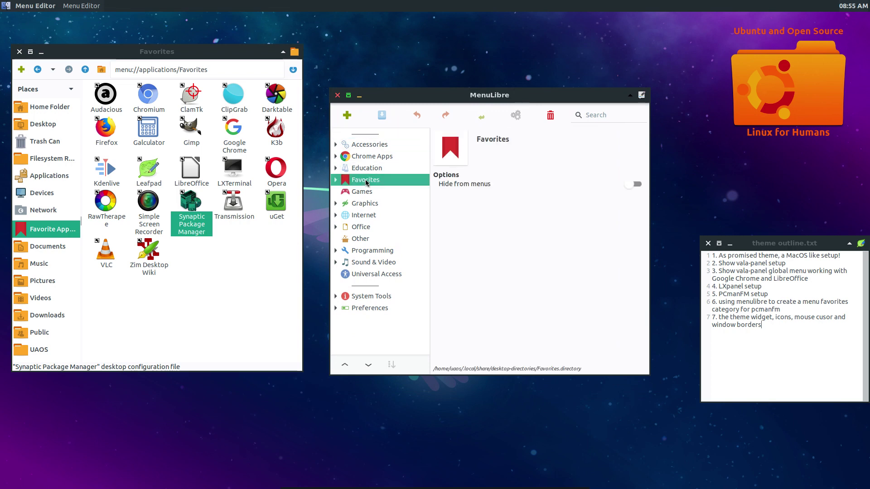
{"action": "left_click", "coordinate": [348, 115]}
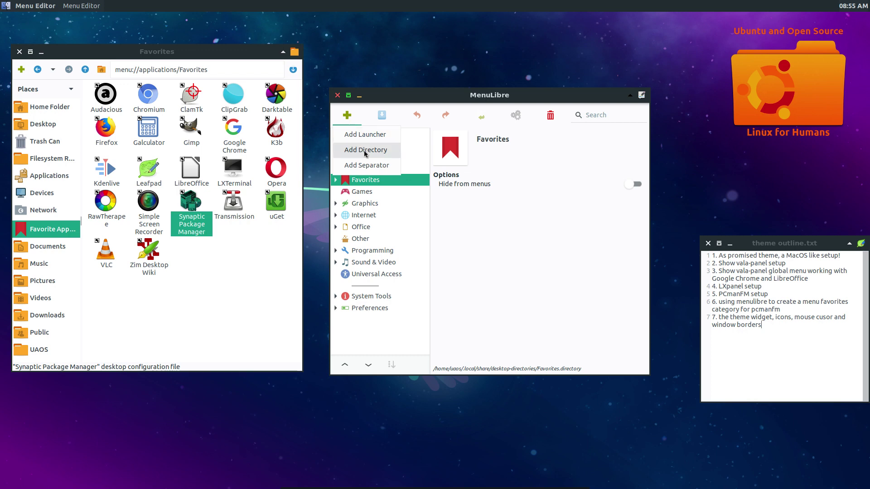
{"action": "left_click", "coordinate": [482, 220]}
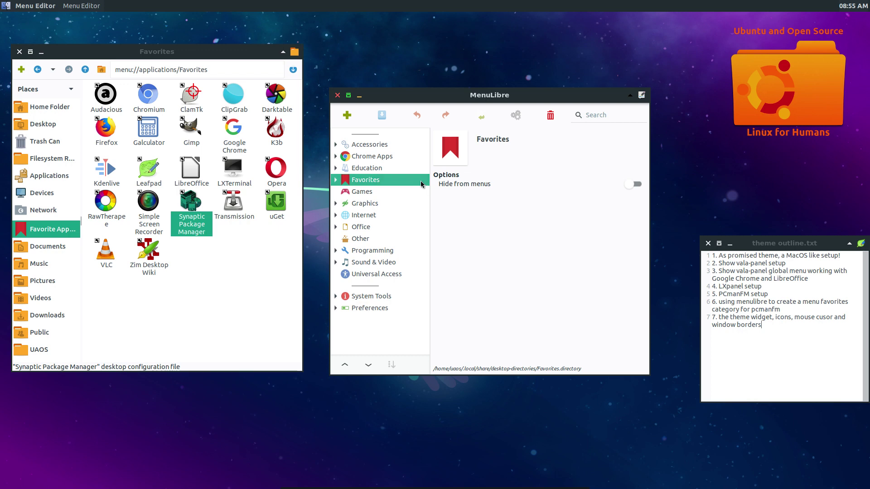
{"action": "left_click", "coordinate": [337, 180]}
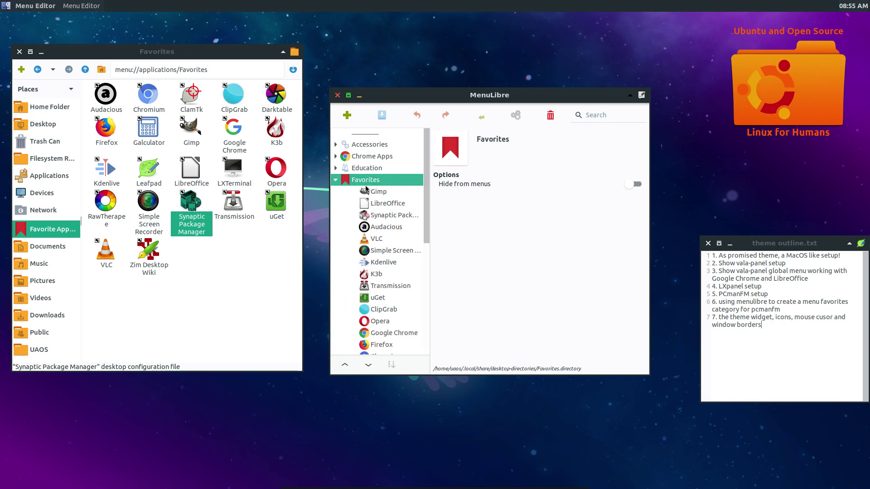
{"action": "left_click", "coordinate": [347, 116]}
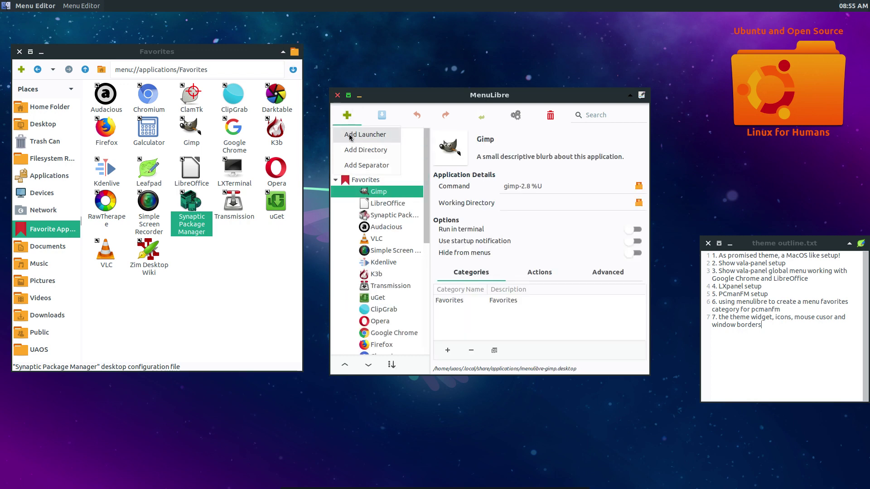
{"action": "key", "text": "Escape"}
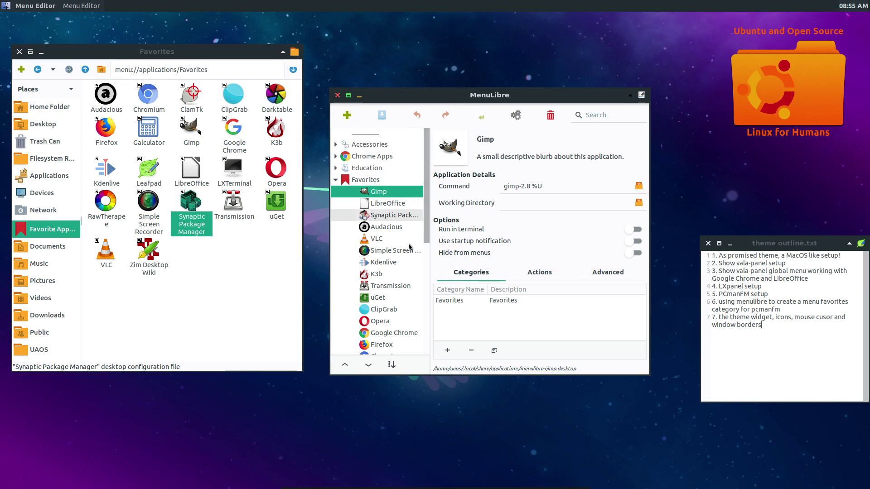
Step: Expand the Sound & Video category in the menu tree and select the Xfburn launcher
{"action": "scroll", "coordinate": [398, 261], "scroll_direction": "down", "scroll_amount": 10}
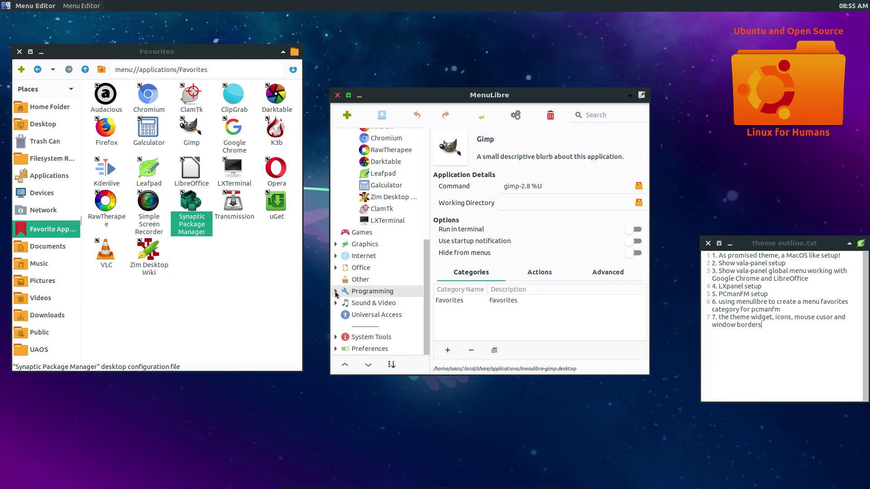
{"action": "left_click", "coordinate": [336, 291]}
{"action": "left_click", "coordinate": [335, 292]}
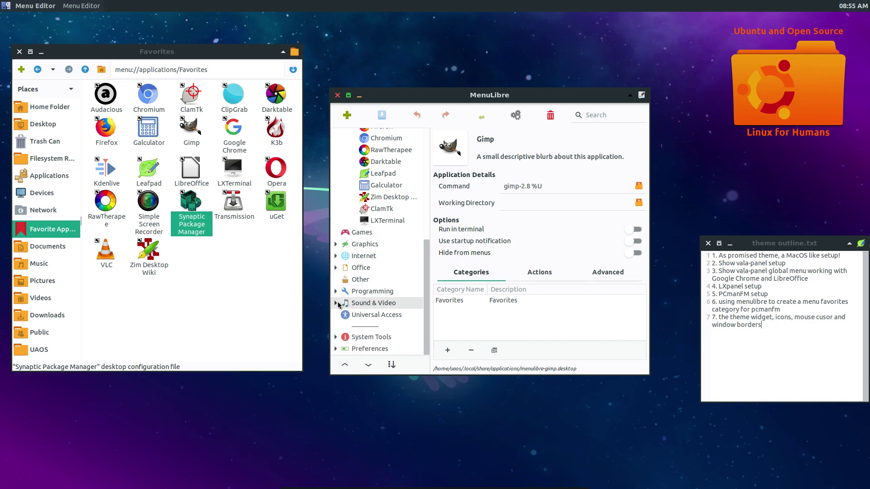
{"action": "left_click", "coordinate": [336, 303]}
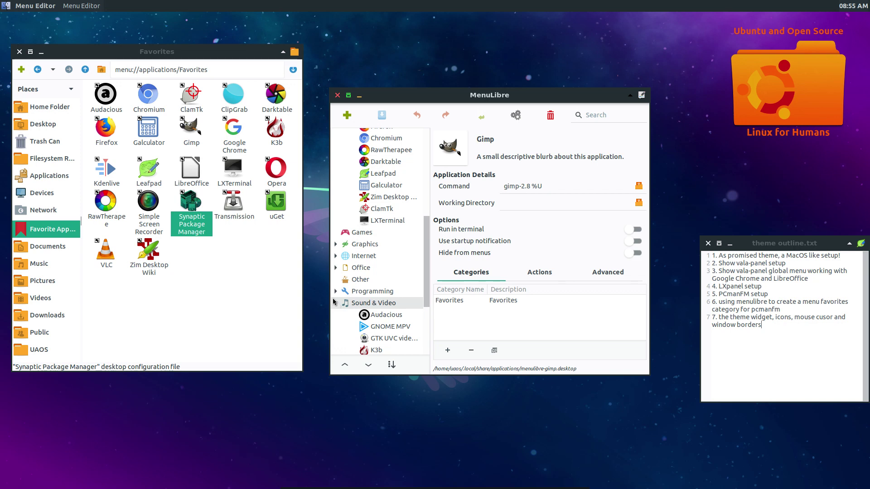
{"action": "scroll", "coordinate": [381, 293], "scroll_direction": "down", "scroll_amount": 5}
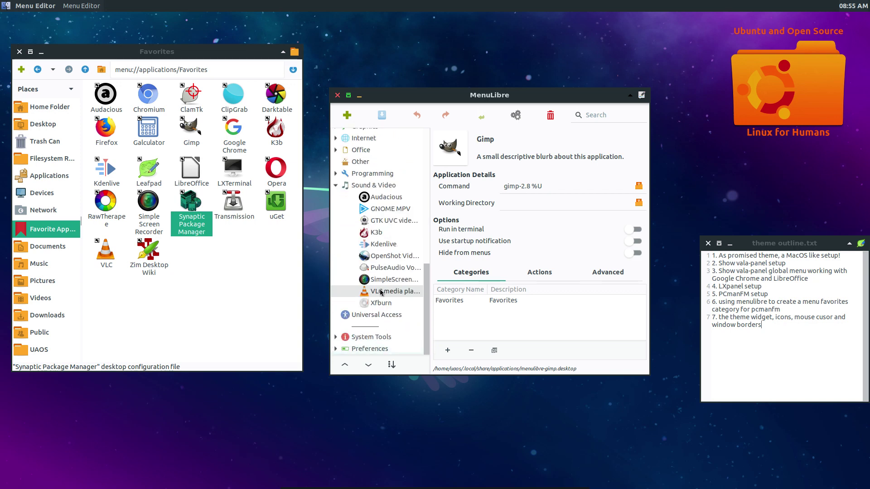
{"action": "left_click", "coordinate": [385, 304]}
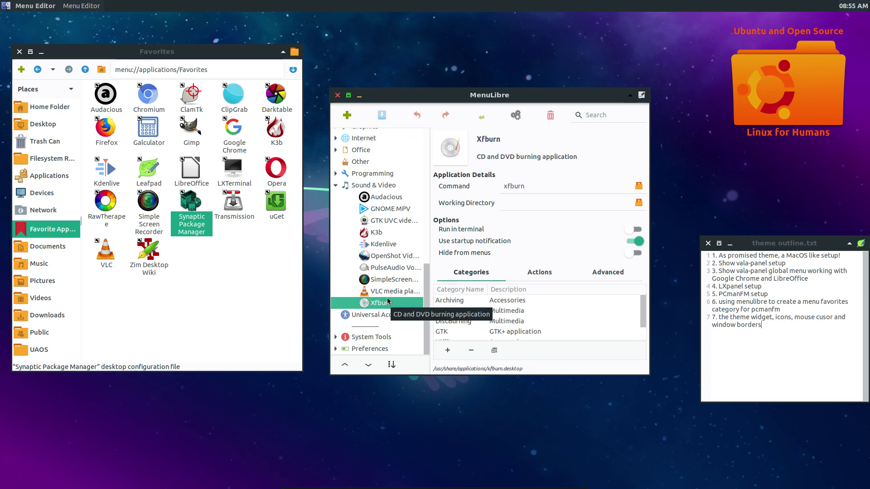
Step: Copy the launch command from the Xfburn launcher's application details
{"action": "left_click", "coordinate": [532, 185]}
{"action": "double_click", "coordinate": [532, 186]}
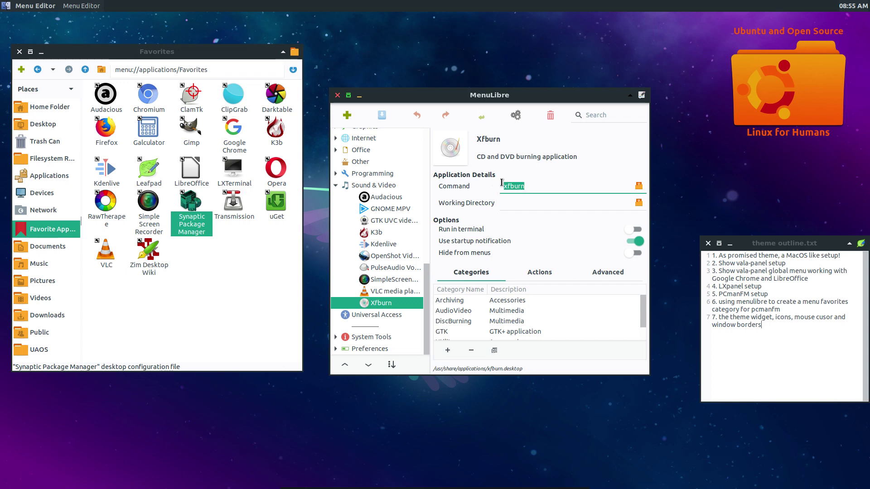
{"action": "right_click", "coordinate": [513, 187]}
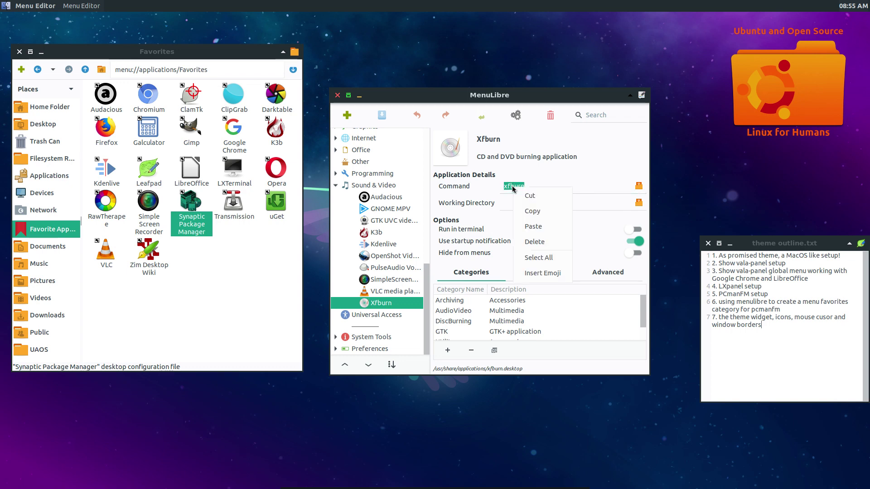
{"action": "left_click", "coordinate": [527, 211]}
Step: Add a new launcher to the Favorites category
{"action": "scroll", "coordinate": [373, 205], "scroll_direction": "up", "scroll_amount": 10}
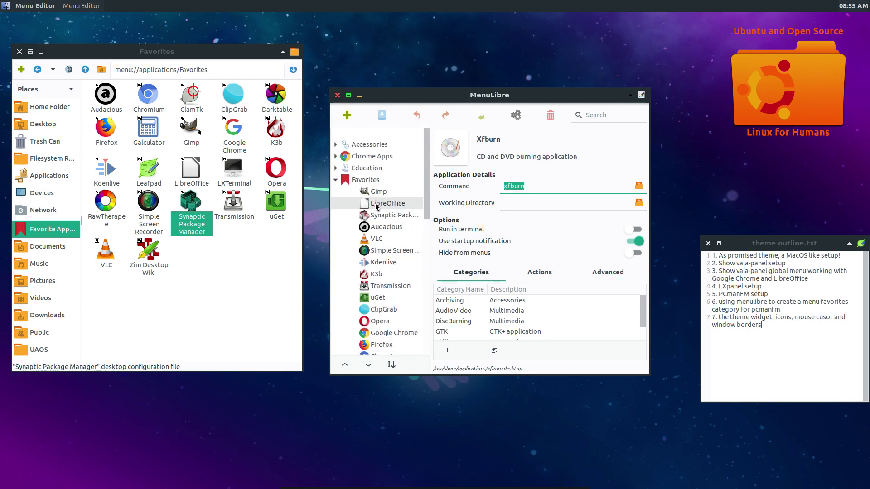
{"action": "left_click", "coordinate": [369, 180]}
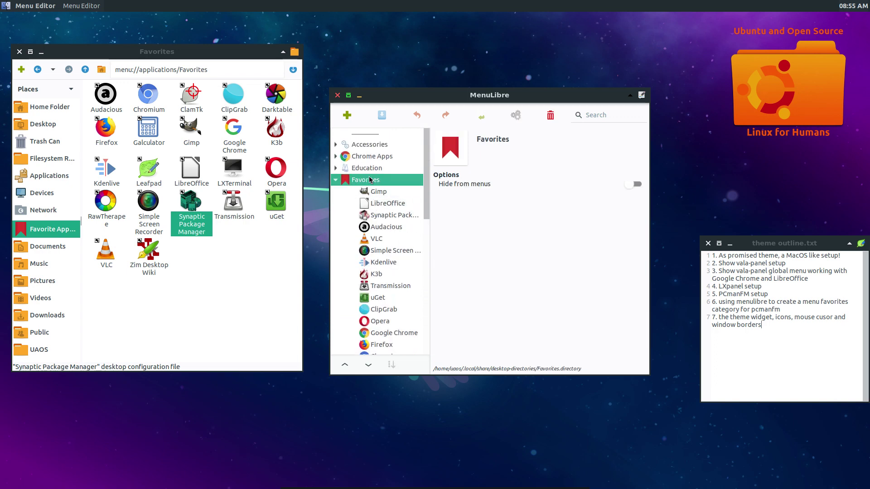
{"action": "left_click", "coordinate": [347, 115]}
{"action": "left_click", "coordinate": [349, 134]}
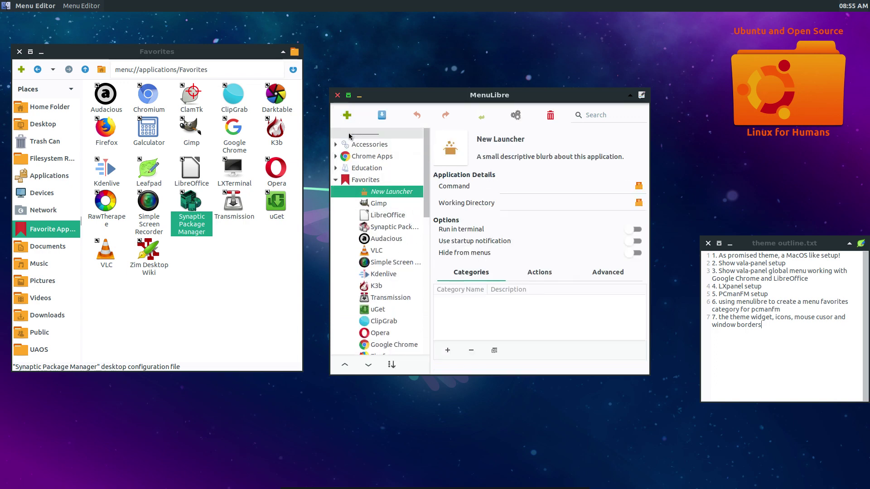
Step: Paste the copied xfburn command into the new launcher and name the launcher Xfburn
{"action": "left_click", "coordinate": [512, 186]}
{"action": "right_click", "coordinate": [511, 186]}
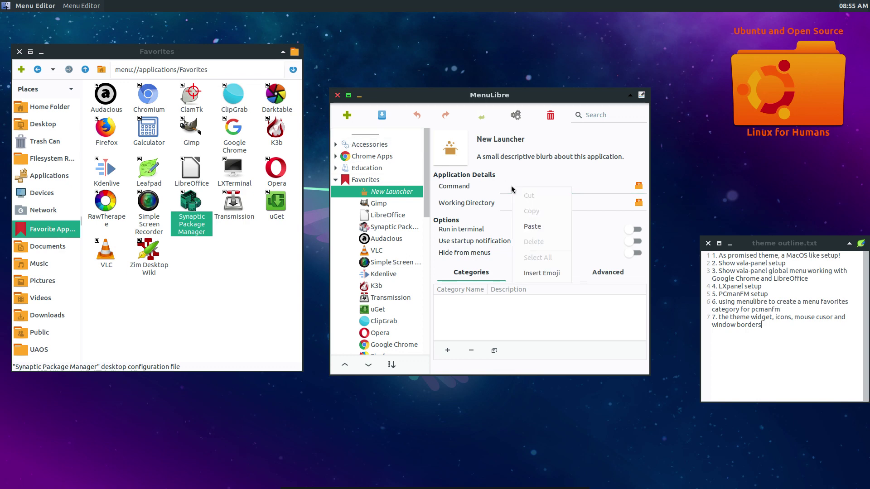
{"action": "left_click", "coordinate": [542, 228]}
{"action": "left_click", "coordinate": [518, 138]}
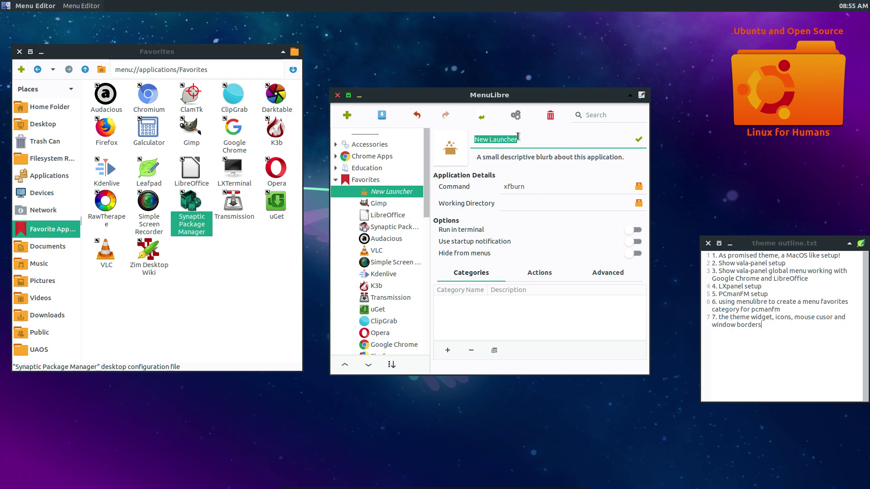
{"action": "type", "text": "X"}
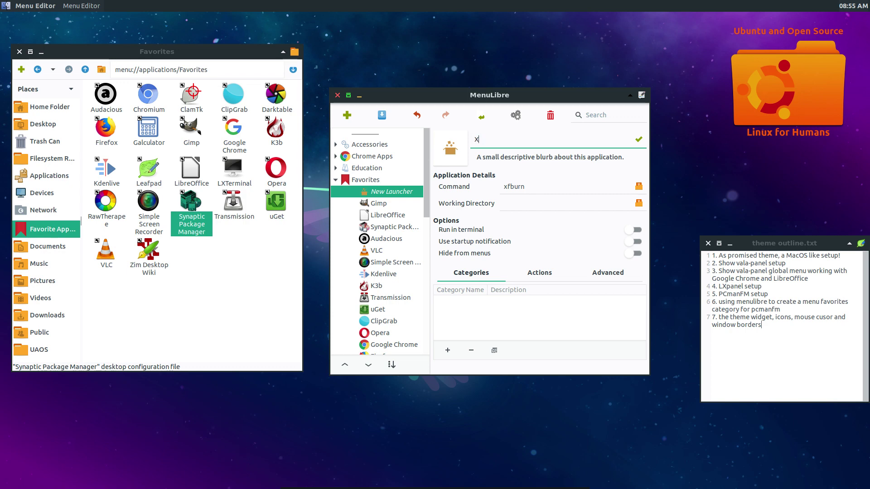
{"action": "type", "text": "fburhn"}
{"action": "key", "text": "BackSpace"}
Step: Set the Xfburn launcher's icon to stock_xfburn, searching the icon list for "xfb", and save the launcher
{"action": "left_click", "coordinate": [450, 153]}
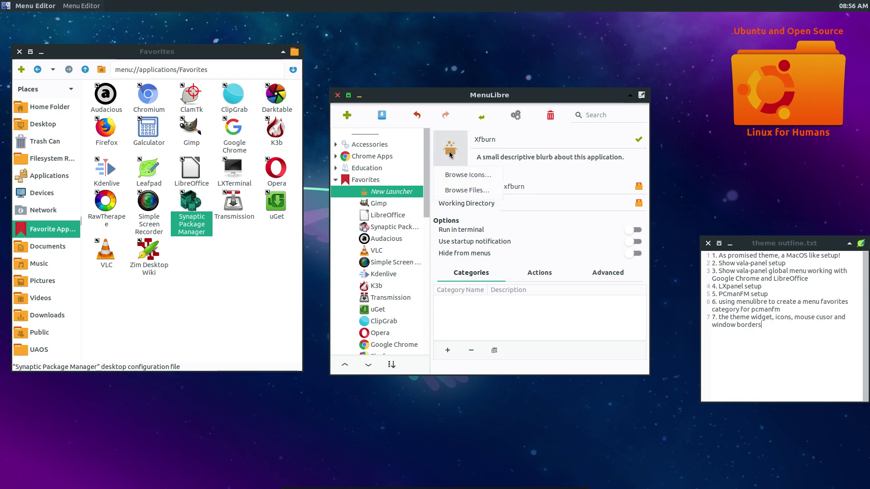
{"action": "left_click", "coordinate": [453, 175]}
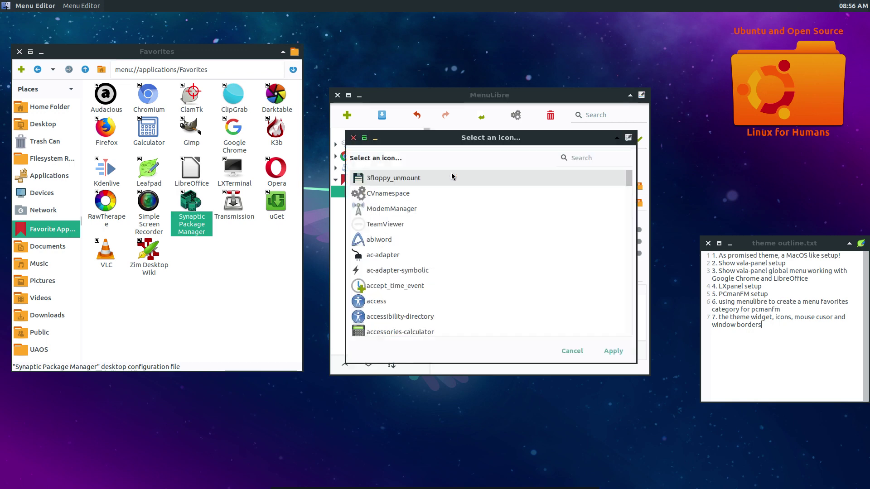
{"action": "left_click_drag", "start_coordinate": [555, 134], "coordinate": [610, 240]}
{"action": "type", "text": "xc"}
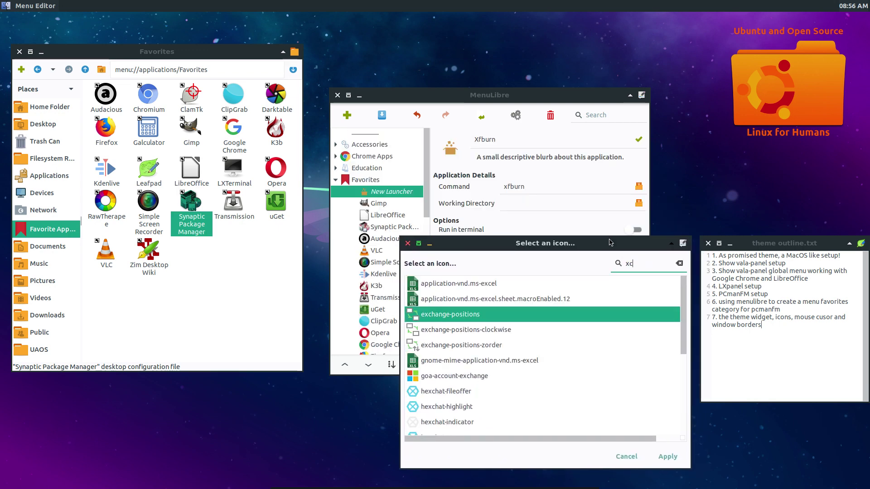
{"action": "key", "text": "BackSpace"}
{"action": "type", "text": "fb"}
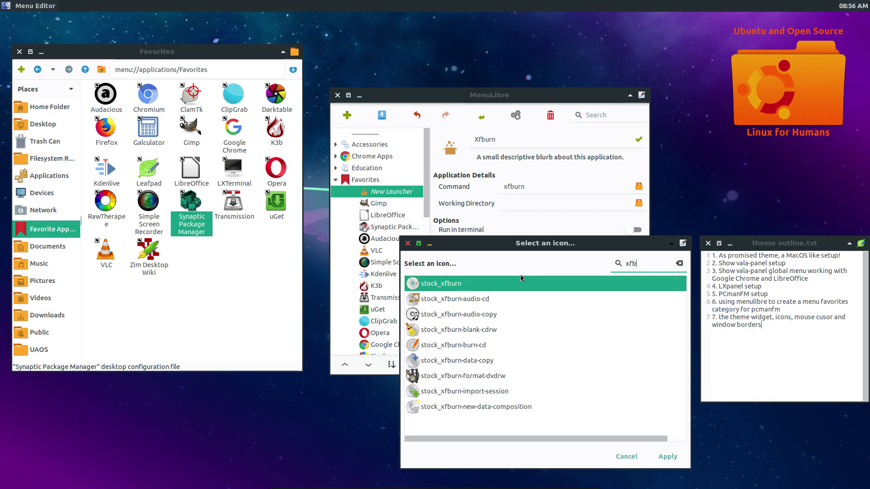
{"action": "left_click", "coordinate": [669, 457]}
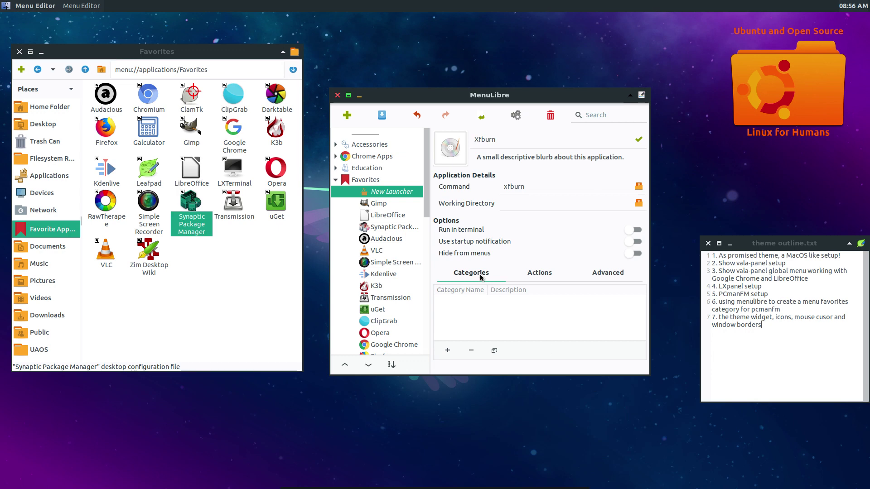
{"action": "left_click", "coordinate": [378, 112]}
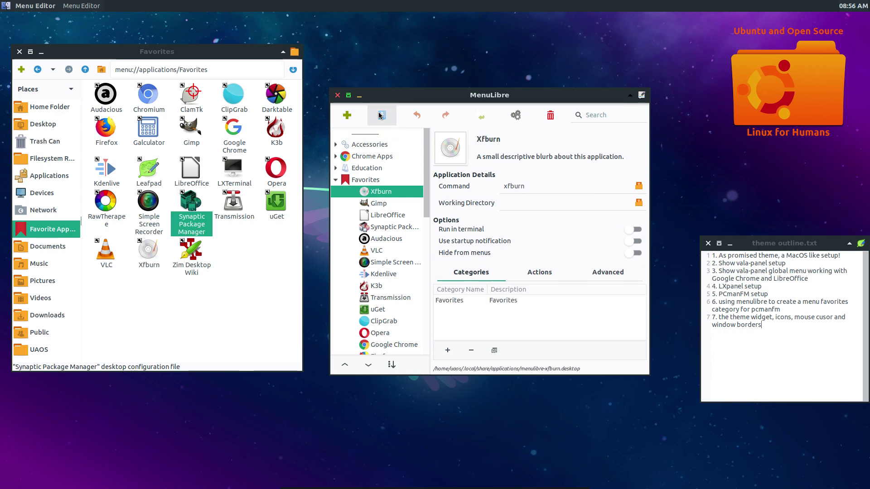
{"action": "left_click", "coordinate": [145, 254]}
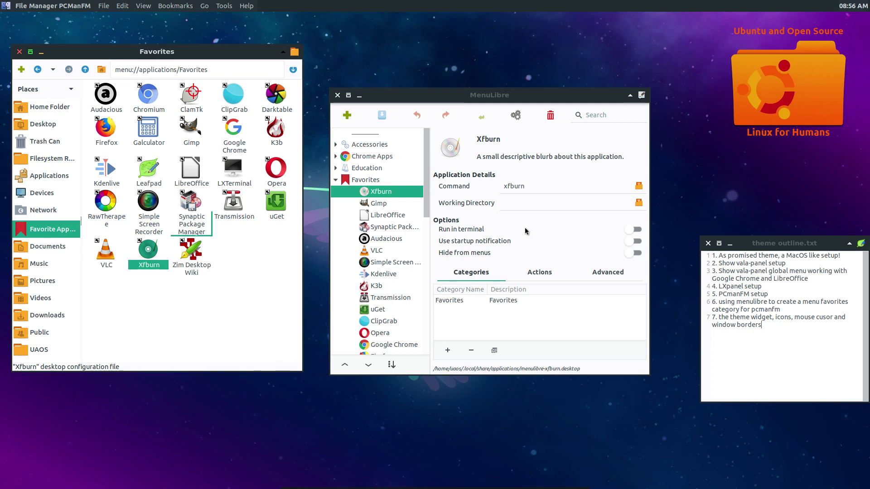
Step: Delete the Xfburn launcher from the Favorites category and confirm the deletion
{"action": "left_click", "coordinate": [397, 192]}
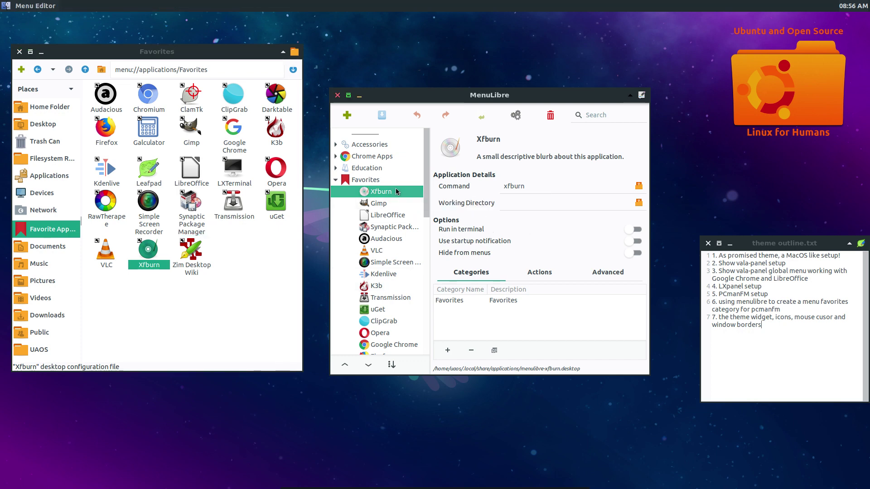
{"action": "left_click", "coordinate": [550, 116]}
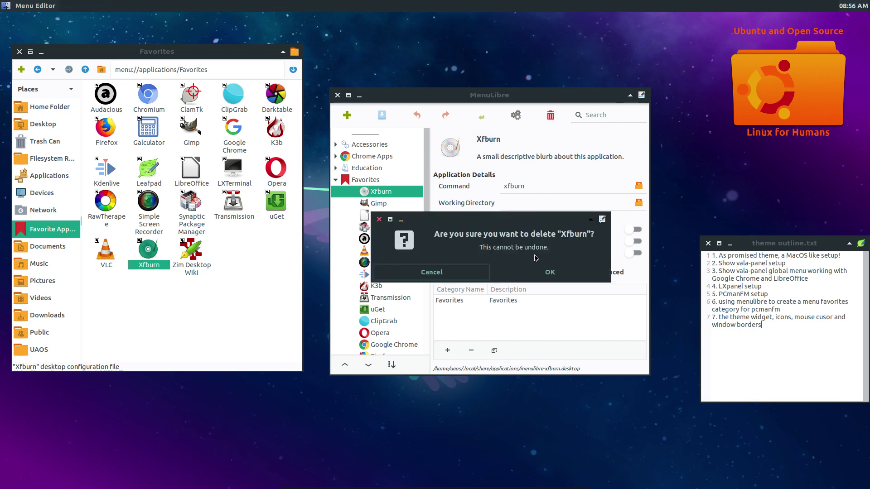
{"action": "left_click", "coordinate": [537, 274]}
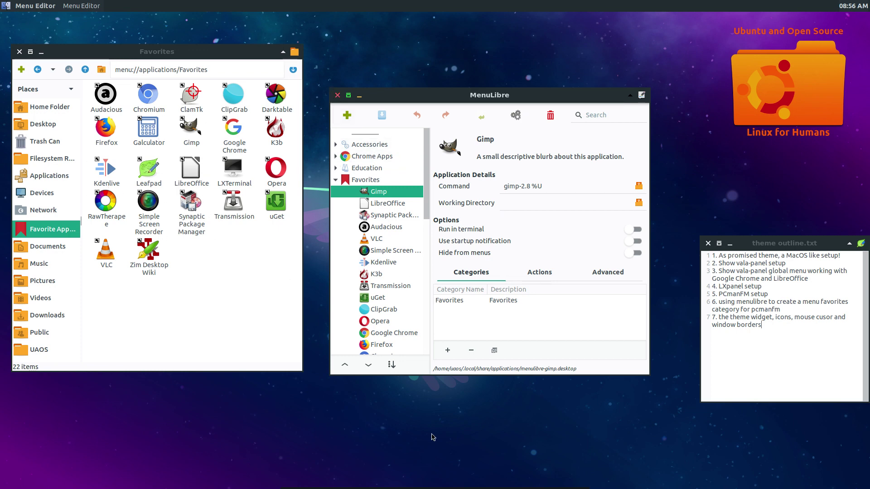
Step: Examine the launcher order in the Favorites submenu of the desktop's application menu
{"action": "mouse_move", "coordinate": [610, 488]}
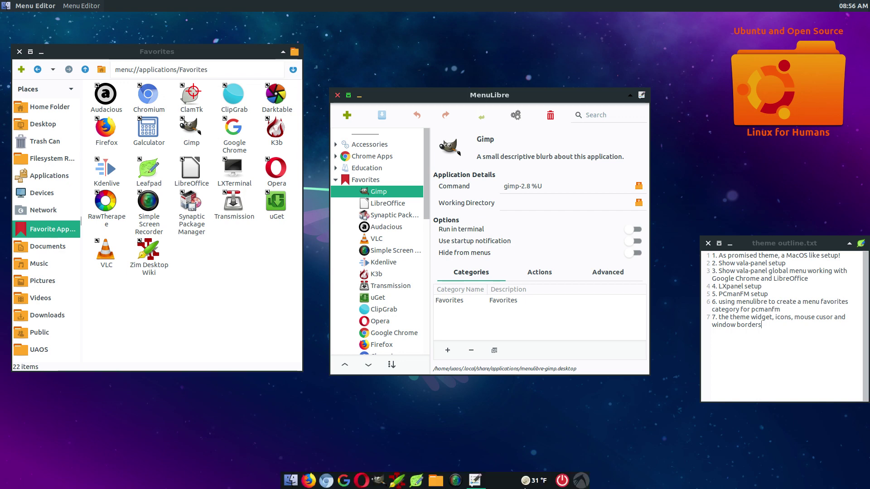
{"action": "left_click", "coordinate": [581, 482]}
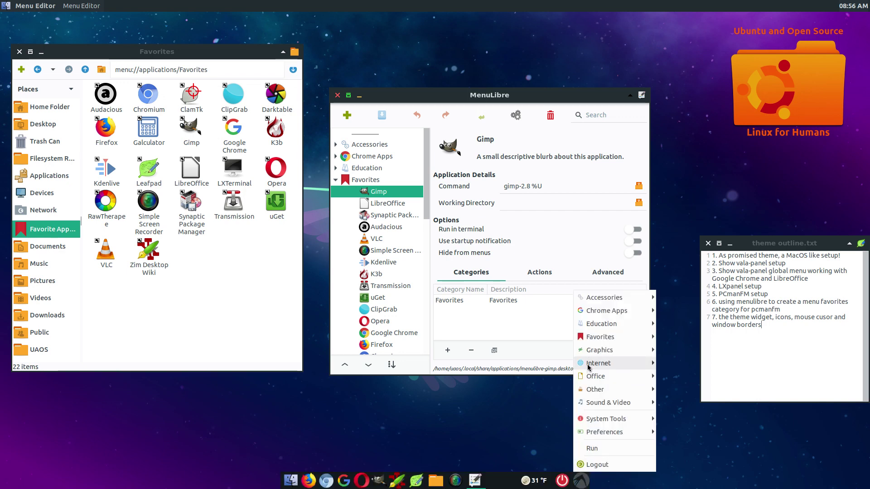
{"action": "mouse_move", "coordinate": [595, 337]}
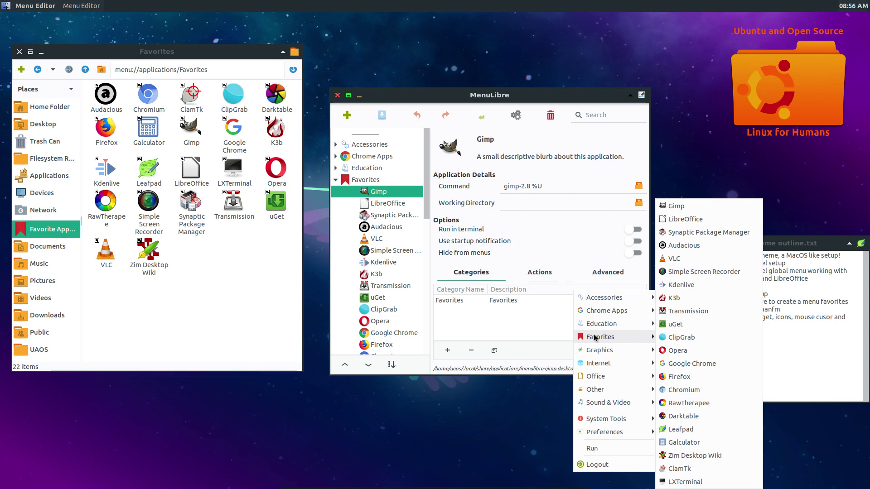
{"action": "left_click", "coordinate": [405, 295]}
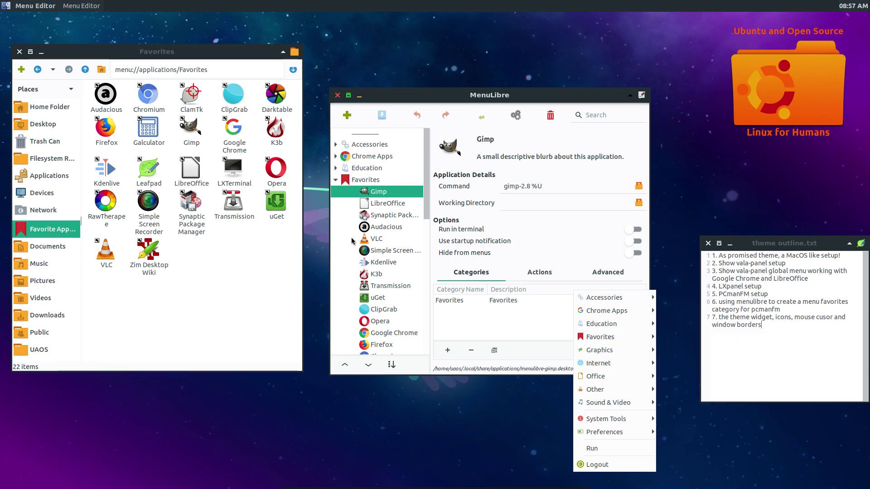
Step: Move the LibreOffice launcher above Gimp in the Favorites category and check the order in the application menu
{"action": "left_click", "coordinate": [371, 204]}
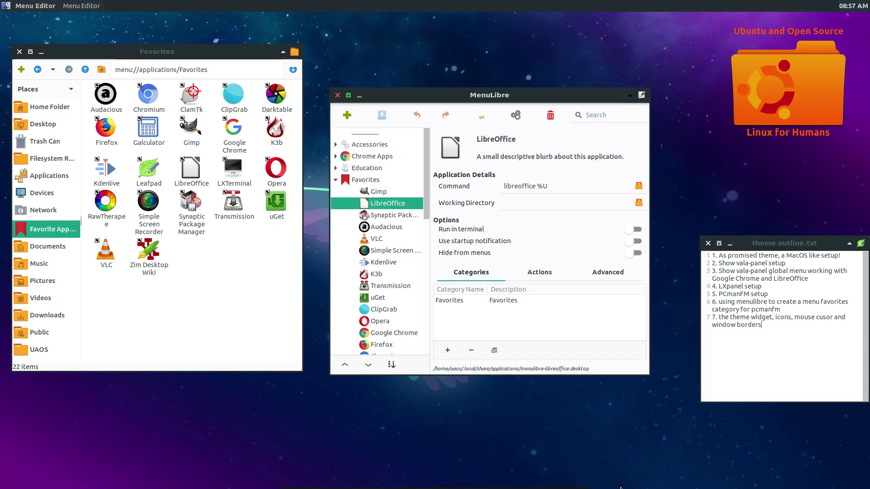
{"action": "left_click", "coordinate": [232, 301]}
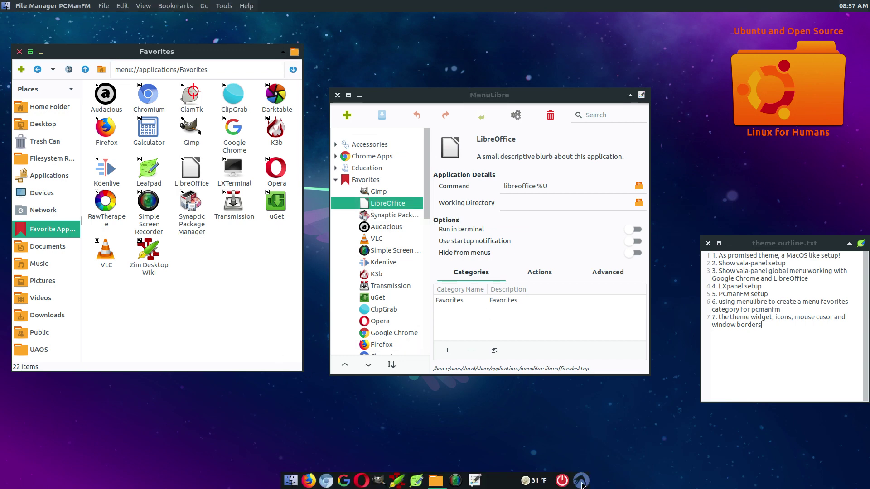
{"action": "left_click", "coordinate": [582, 481]}
{"action": "mouse_move", "coordinate": [592, 338]}
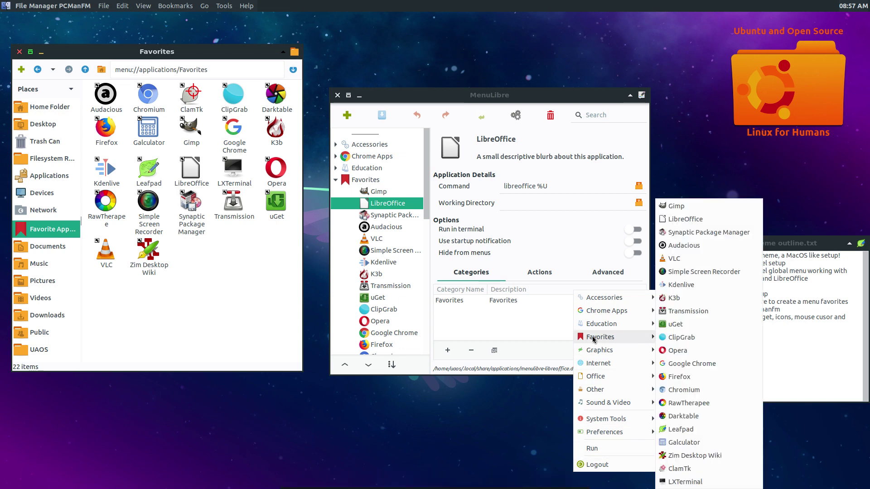
{"action": "key", "text": "Escape"}
{"action": "key", "text": "Escape"}
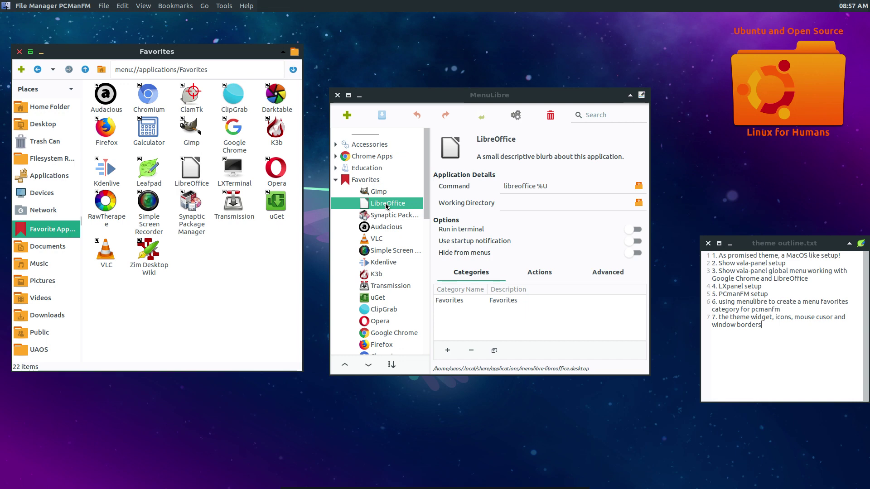
{"action": "left_click", "coordinate": [344, 366]}
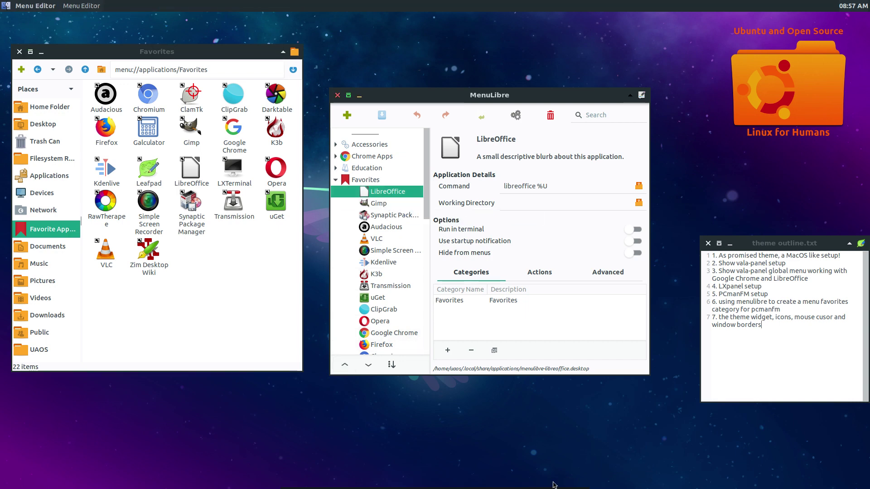
{"action": "left_click", "coordinate": [581, 480]}
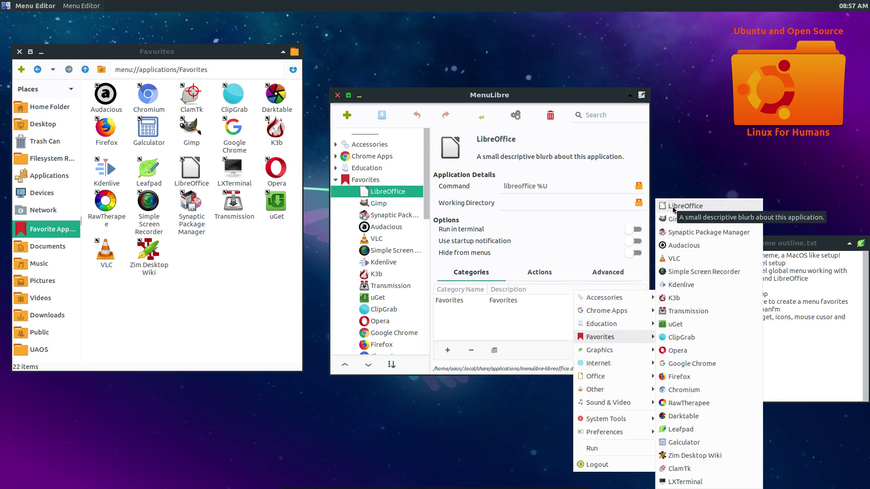
{"action": "left_click", "coordinate": [393, 277]}
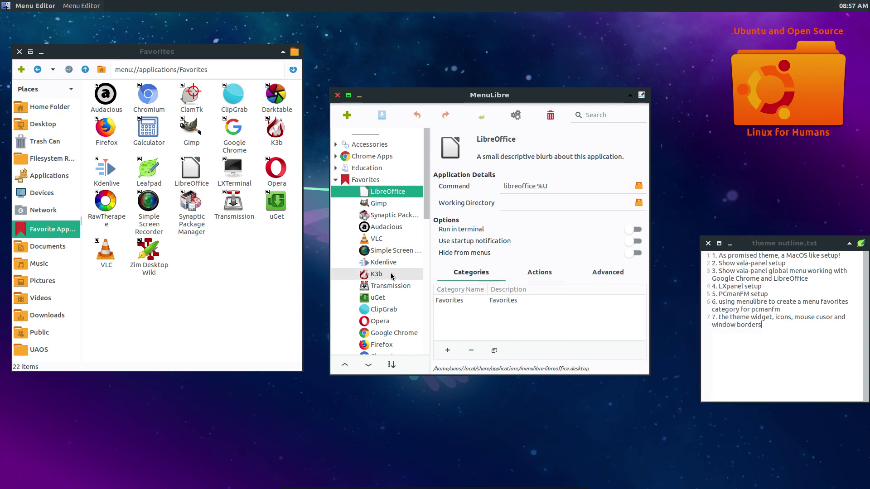
Step: Move the LibreOffice launcher out of Favorites to the main menu level between Education and Favorites, and check it in the application menu
{"action": "left_click", "coordinate": [344, 365]}
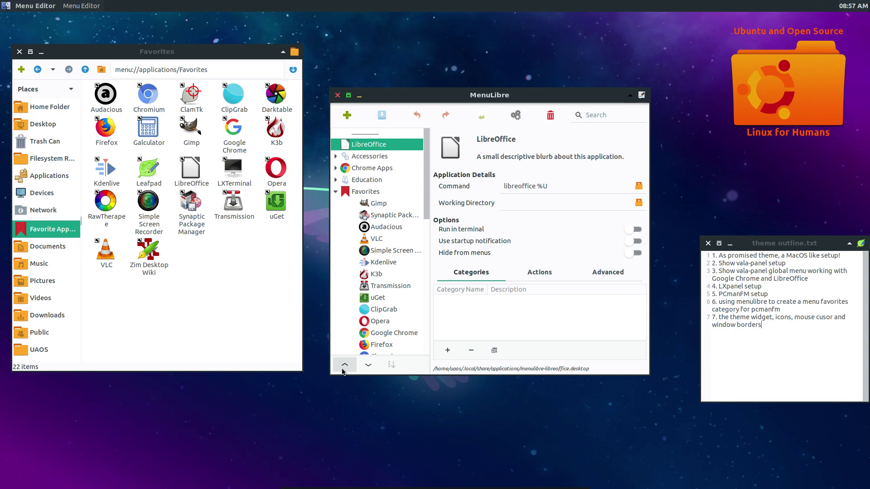
{"action": "left_click", "coordinate": [367, 365]}
{"action": "left_click", "coordinate": [367, 366]}
{"action": "left_click", "coordinate": [368, 366]}
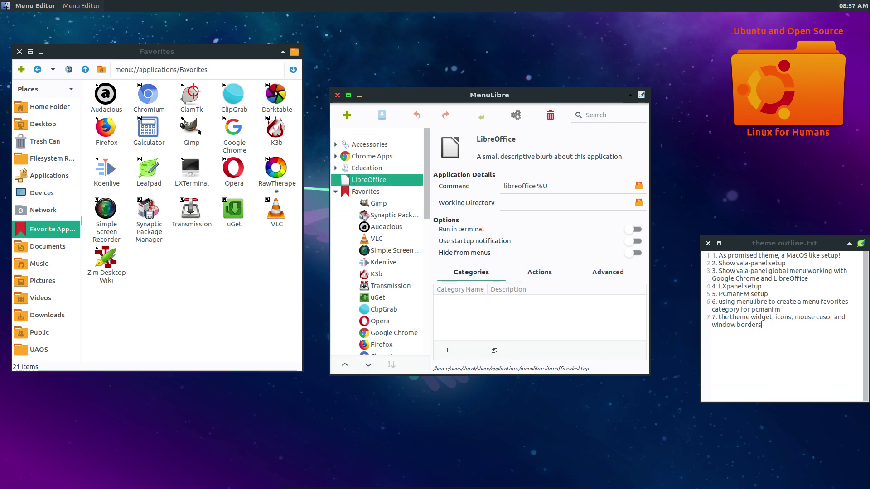
{"action": "left_click", "coordinate": [582, 487]}
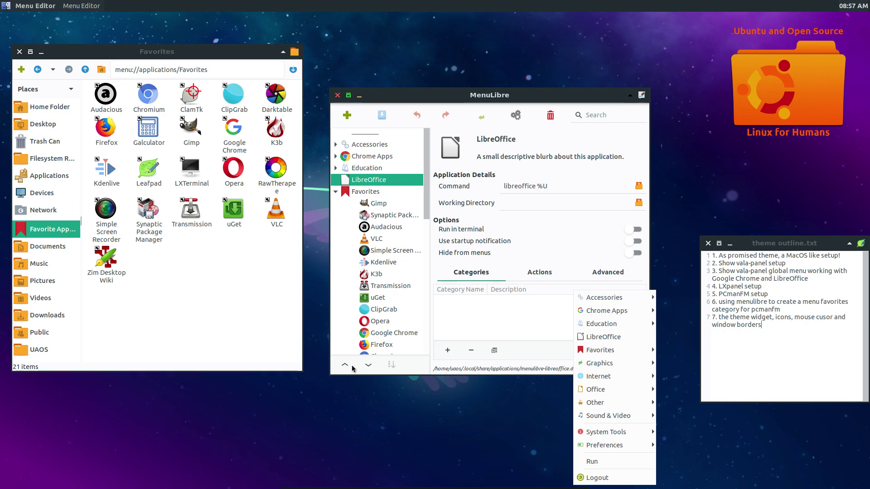
Step: Move the LibreOffice launcher back into Favorites as its first entry and view the application menu's Office submenu
{"action": "left_click", "coordinate": [368, 365]}
{"action": "left_click", "coordinate": [369, 365]}
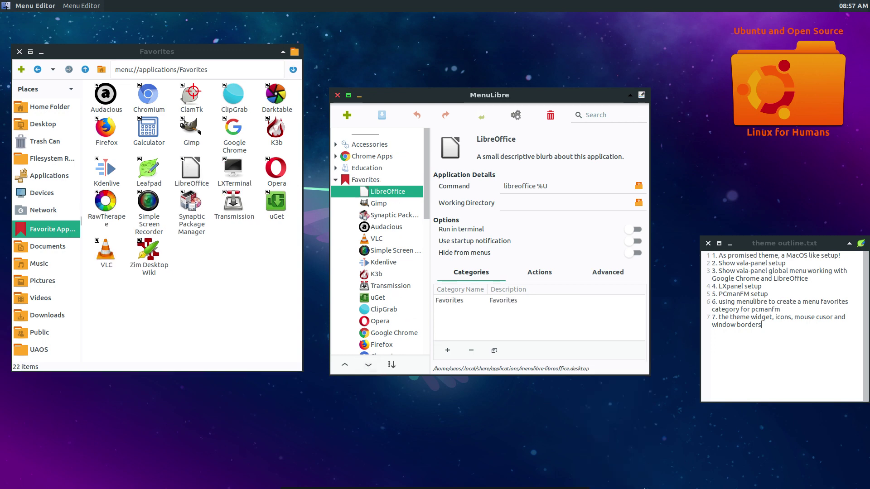
{"action": "left_click", "coordinate": [587, 482]}
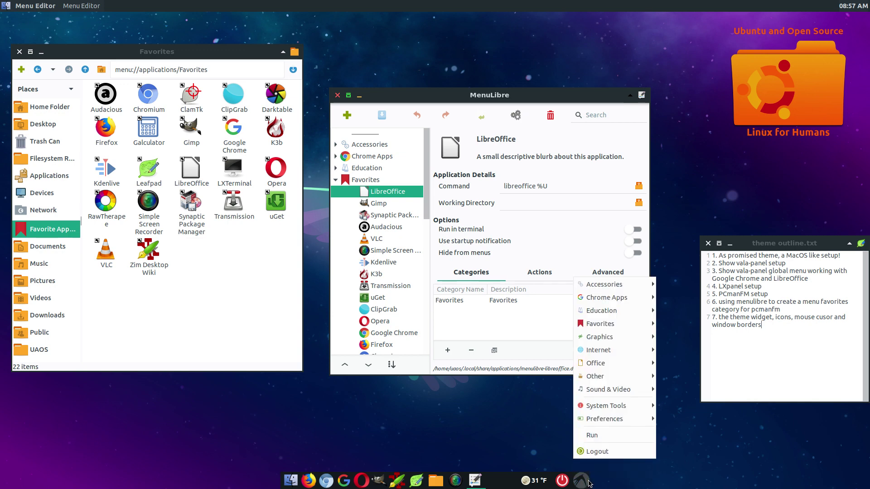
{"action": "mouse_move", "coordinate": [589, 368]}
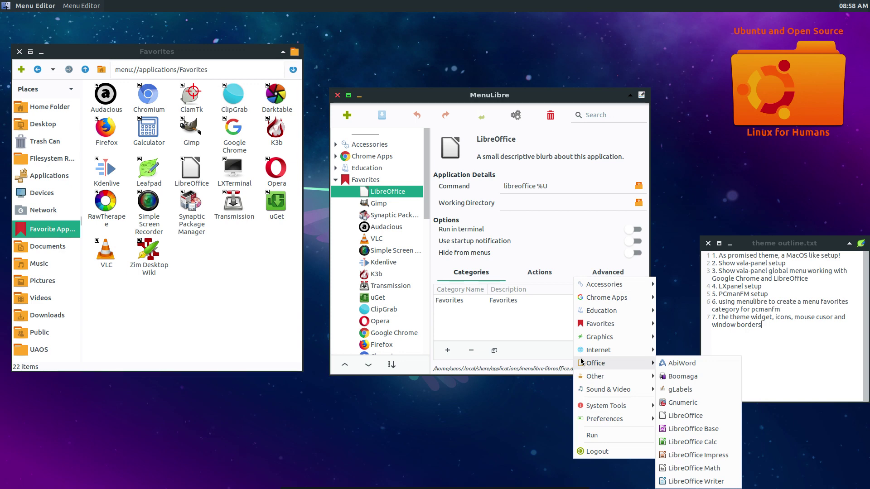
{"action": "left_click", "coordinate": [341, 240]}
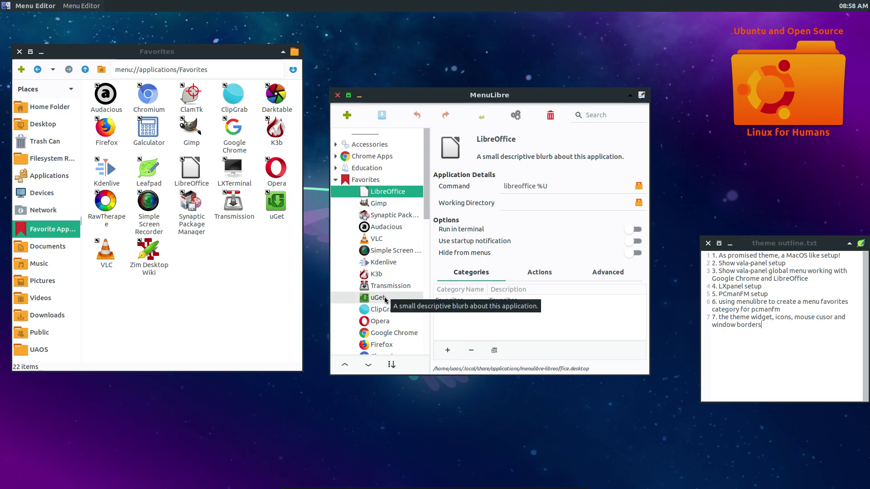
Step: Move the K3b launcher up in Favorites to directly below LibreOffice and check the application menu
{"action": "left_click", "coordinate": [382, 275]}
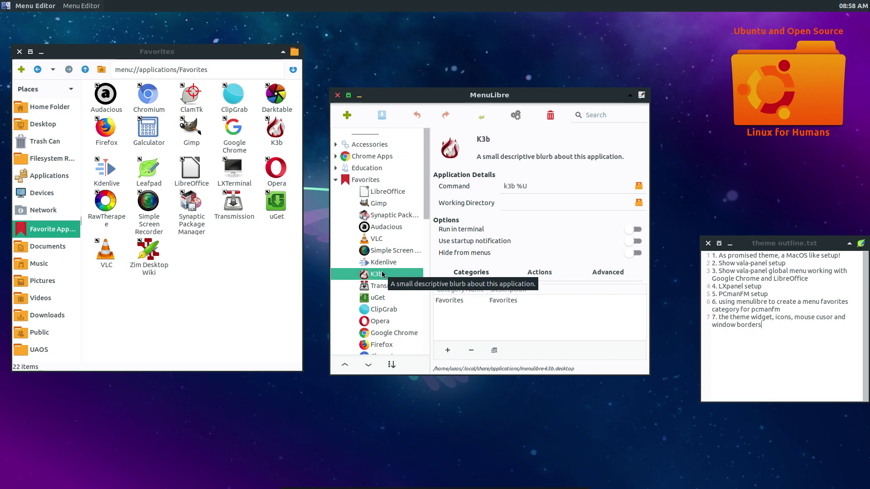
{"action": "left_click", "coordinate": [344, 365]}
{"action": "left_click", "coordinate": [344, 365]}
{"action": "left_click", "coordinate": [344, 365]}
{"action": "left_click", "coordinate": [344, 365]}
{"action": "left_click", "coordinate": [344, 365]}
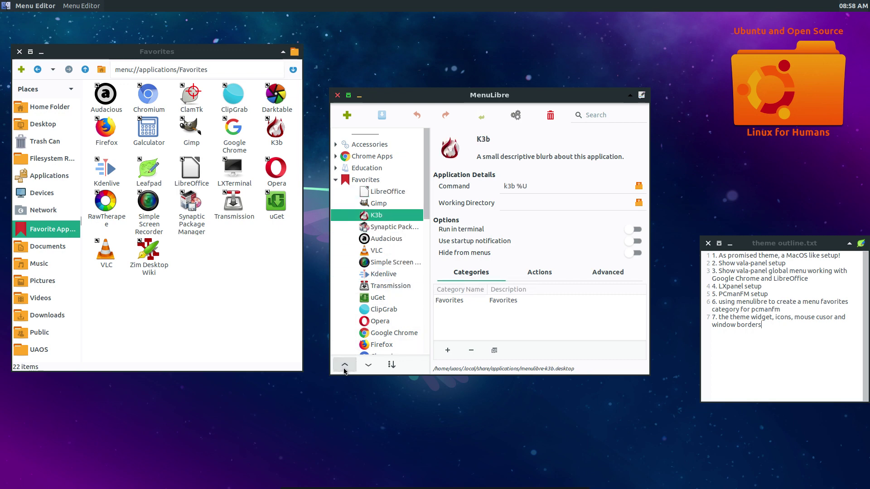
{"action": "left_click", "coordinate": [344, 366]}
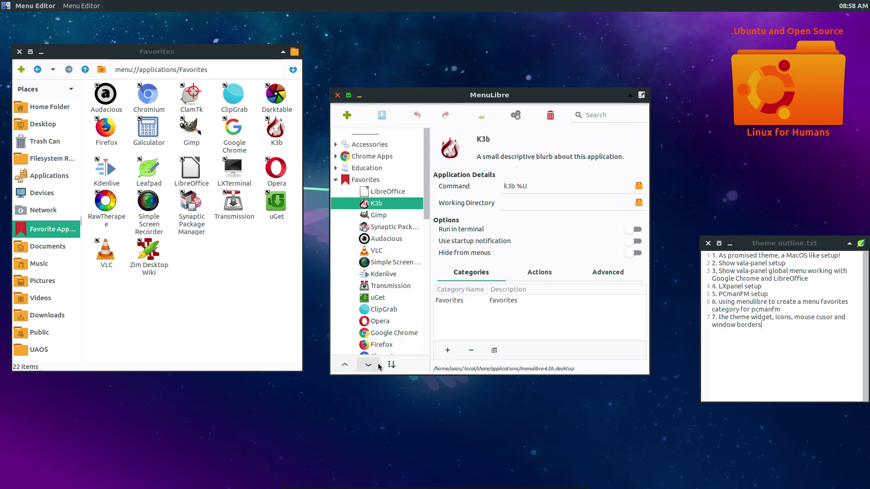
{"action": "left_click", "coordinate": [579, 482]}
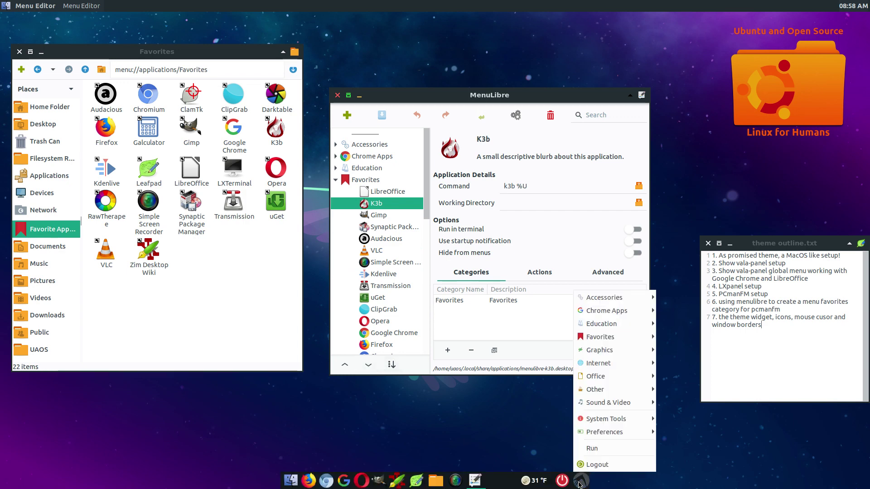
{"action": "mouse_move", "coordinate": [604, 344]}
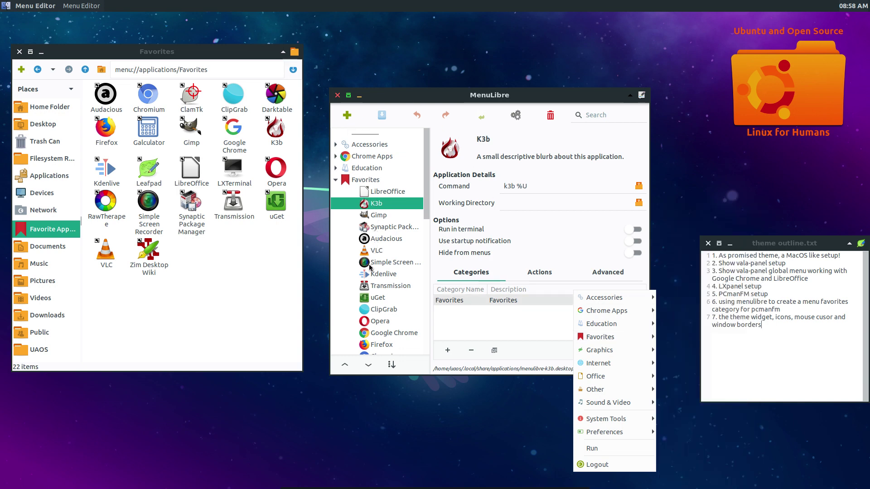
Step: Move the LibreOffice launcher out of Favorites to the main menu level between Chrome Apps and Education
{"action": "left_click", "coordinate": [385, 195]}
{"action": "left_click", "coordinate": [385, 192]}
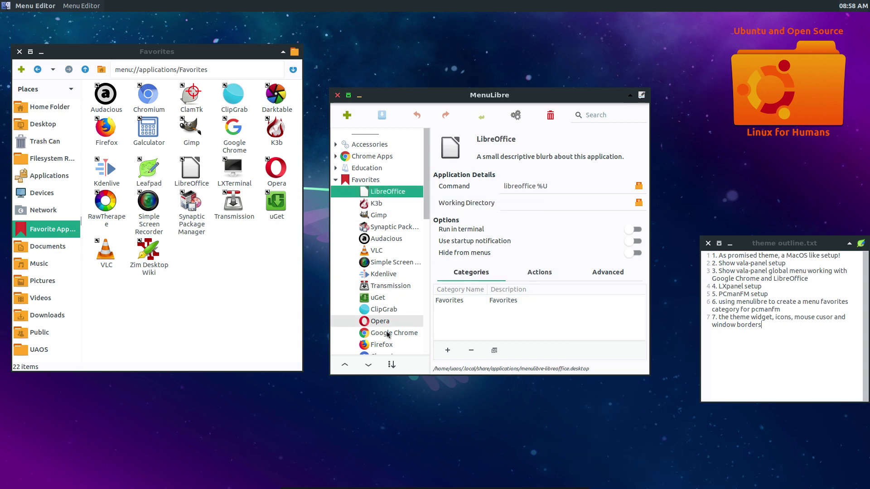
{"action": "left_click", "coordinate": [345, 364]}
{"action": "left_click", "coordinate": [345, 364]}
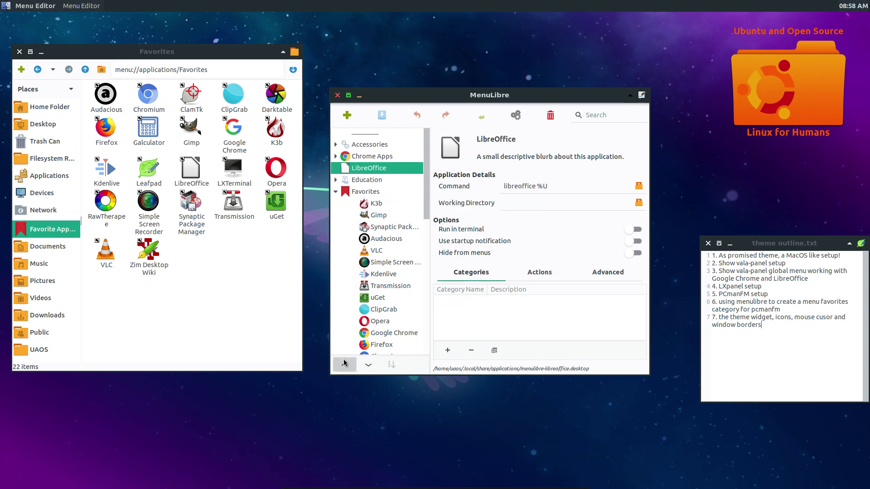
Step: Move the LibreOffice launcher to the top of the main menu, above Accessories, and check it in the application menu
{"action": "left_click", "coordinate": [345, 365]}
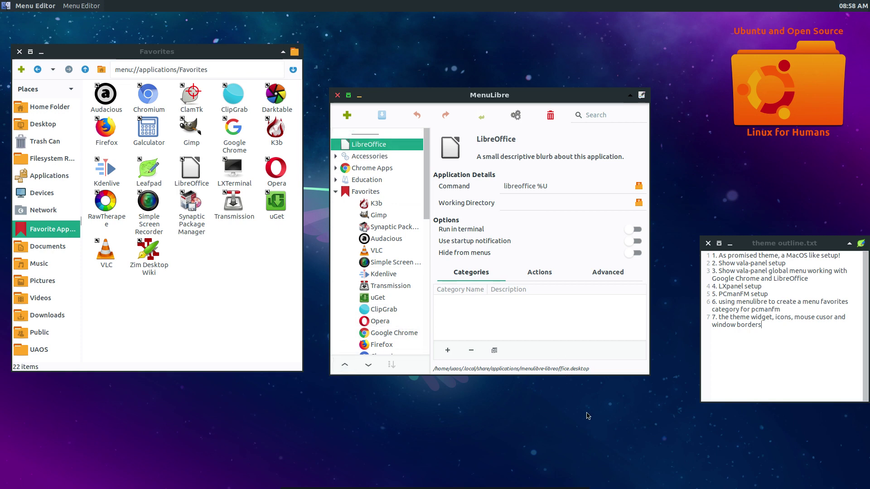
{"action": "mouse_move", "coordinate": [654, 488]}
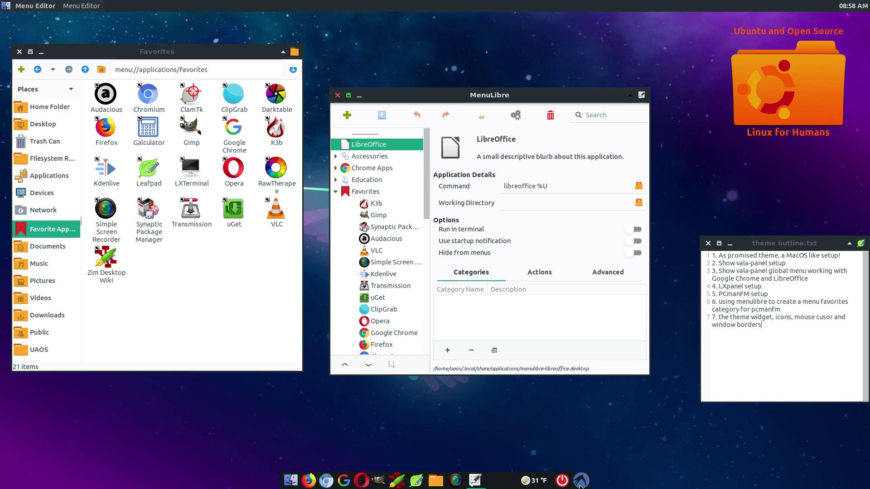
{"action": "left_click", "coordinate": [581, 486]}
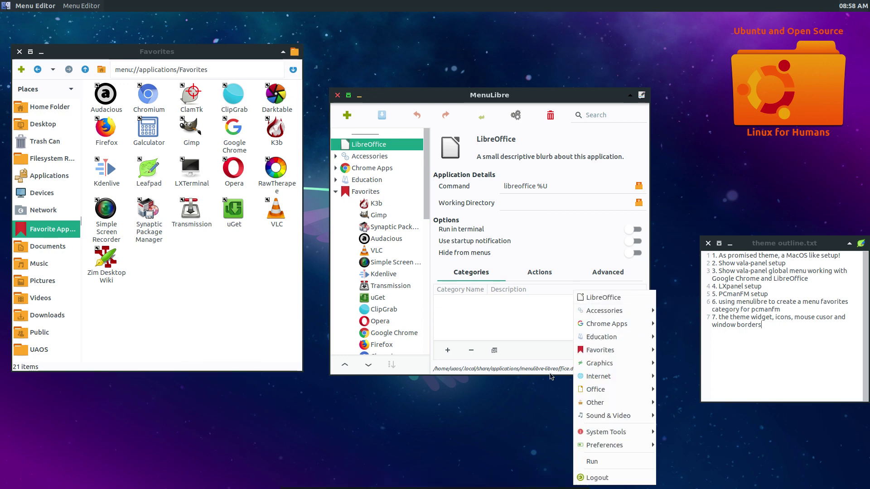
Step: Move the LibreOffice launcher down into Favorites between Galculator and Zim Desktop Wiki, and collapse the Sound & Video category
{"action": "double_click", "coordinate": [368, 366]}
{"action": "left_click", "coordinate": [368, 365]}
{"action": "double_click", "coordinate": [368, 365]}
{"action": "double_click", "coordinate": [368, 366]}
{"action": "double_click", "coordinate": [368, 365]}
{"action": "left_click", "coordinate": [368, 365]}
{"action": "double_click", "coordinate": [368, 365]}
{"action": "double_click", "coordinate": [368, 365]}
{"action": "left_click", "coordinate": [367, 365]}
{"action": "double_click", "coordinate": [368, 365]}
{"action": "left_click", "coordinate": [368, 365]}
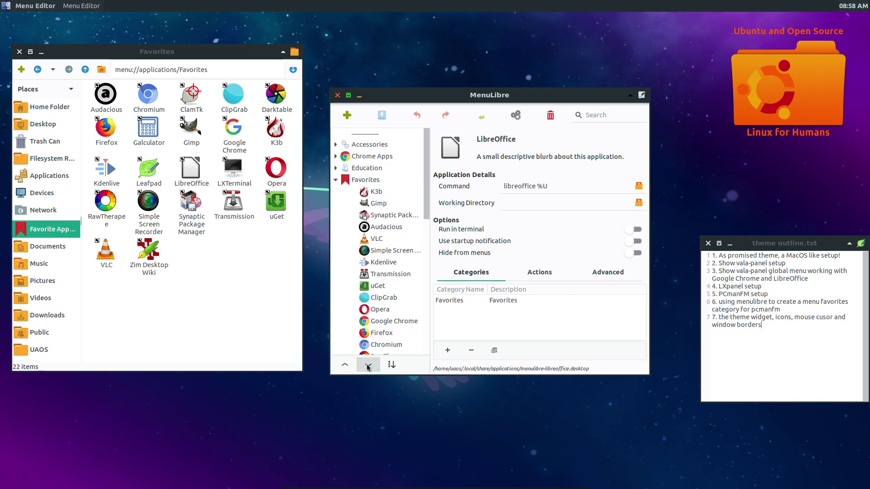
{"action": "scroll", "coordinate": [379, 312], "scroll_direction": "down", "scroll_amount": 10}
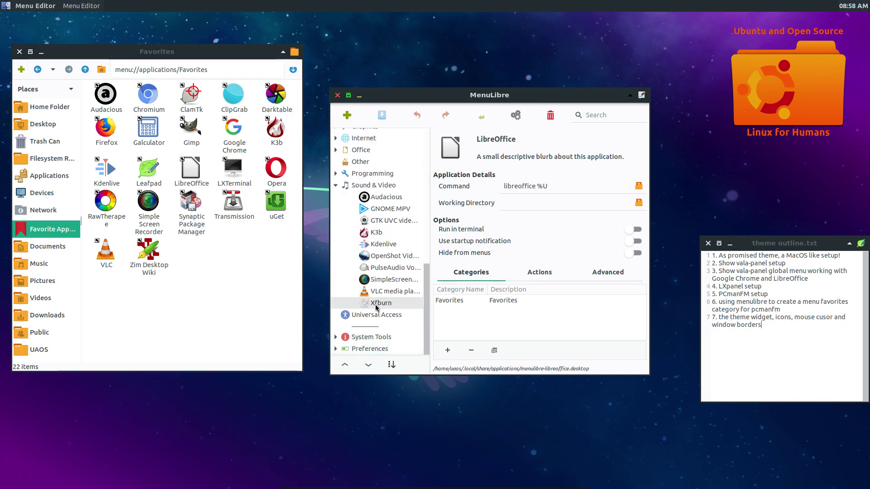
{"action": "left_click", "coordinate": [337, 188]}
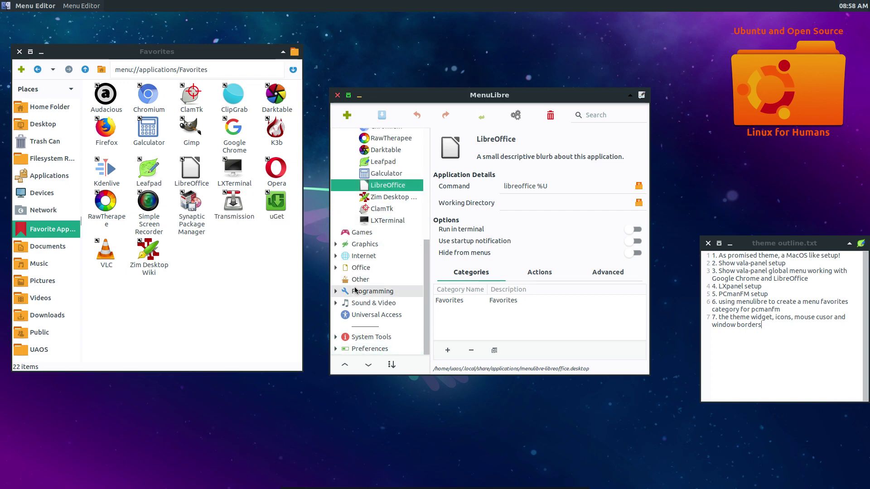
Step: Move the LibreOffice launcher out of Favorites to the main menu level between Games and Graphics
{"action": "left_click", "coordinate": [371, 365]}
{"action": "left_click", "coordinate": [371, 365]}
{"action": "left_click", "coordinate": [371, 365]}
{"action": "left_click", "coordinate": [371, 365]}
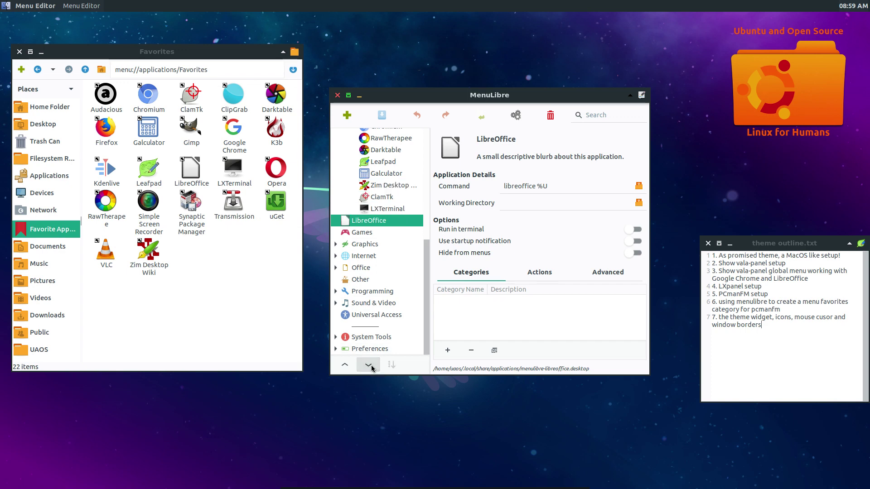
{"action": "left_click", "coordinate": [371, 365]}
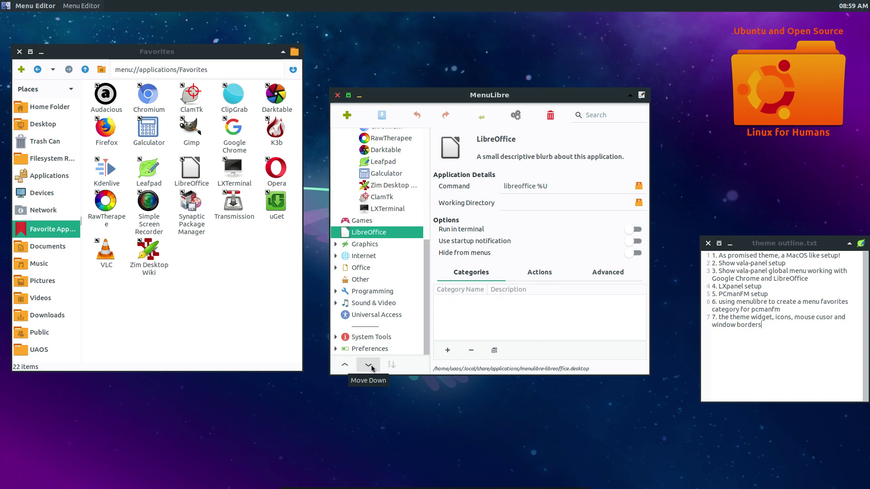
Step: Move the LibreOffice launcher down into the Universal Access category and check that category in the application menu
{"action": "left_click", "coordinate": [371, 365]}
{"action": "left_click", "coordinate": [371, 365]}
{"action": "left_click", "coordinate": [371, 366]}
{"action": "left_click", "coordinate": [371, 365]}
{"action": "left_click", "coordinate": [371, 366]}
{"action": "left_click", "coordinate": [371, 365]}
{"action": "left_click", "coordinate": [371, 366]}
{"action": "left_click", "coordinate": [371, 365]}
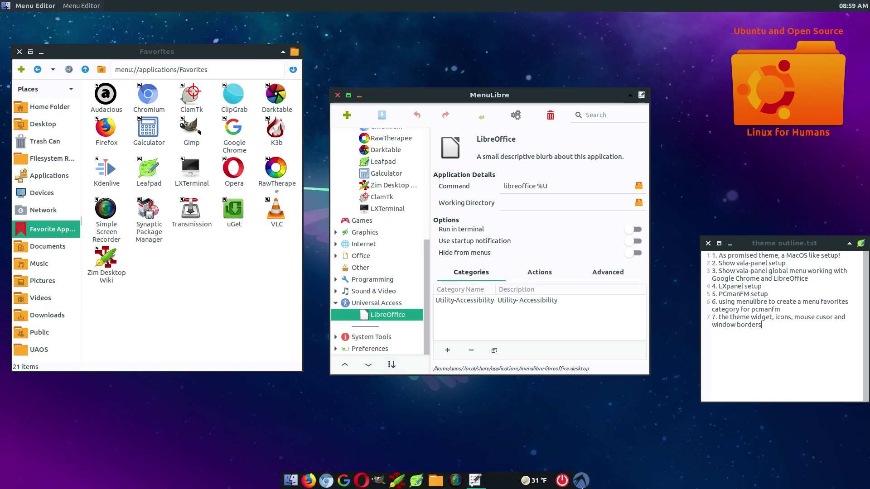
{"action": "left_click", "coordinate": [581, 481]}
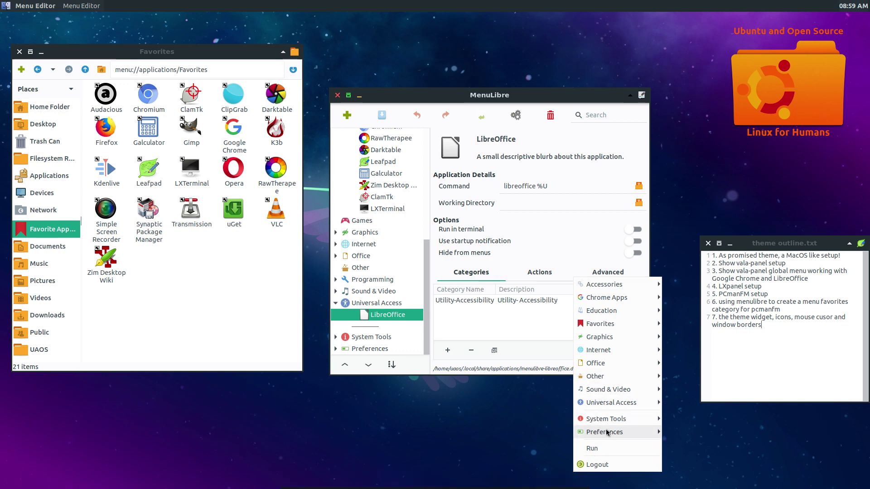
{"action": "mouse_move", "coordinate": [602, 419]}
{"action": "mouse_move", "coordinate": [595, 400]}
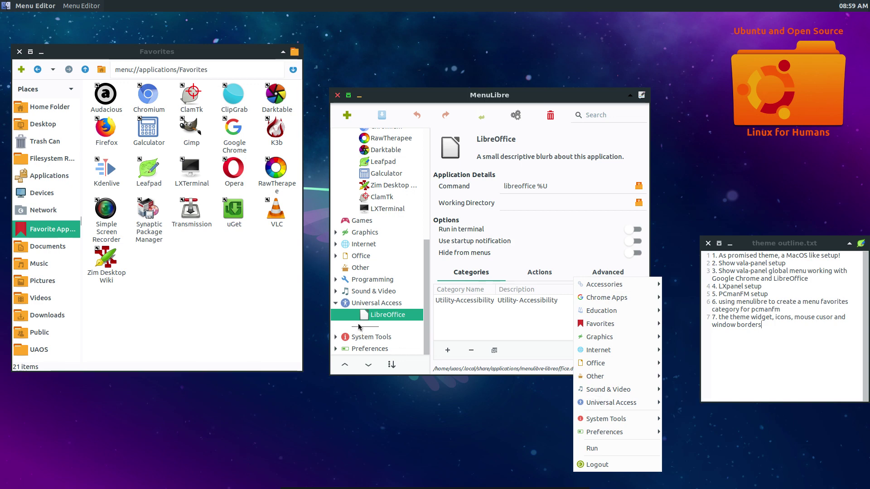
Step: Move the LibreOffice launcher out of Universal Access to the main menu level directly below it, and check the application menu
{"action": "left_click", "coordinate": [369, 317]}
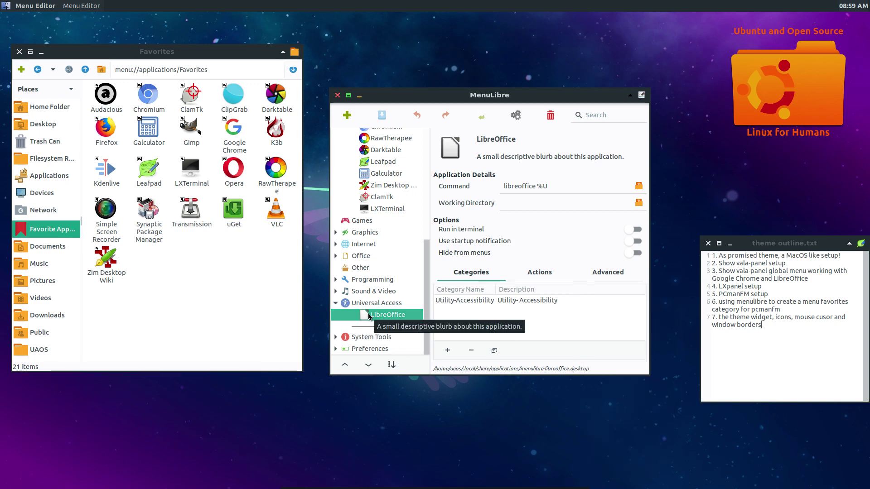
{"action": "left_click", "coordinate": [369, 366]}
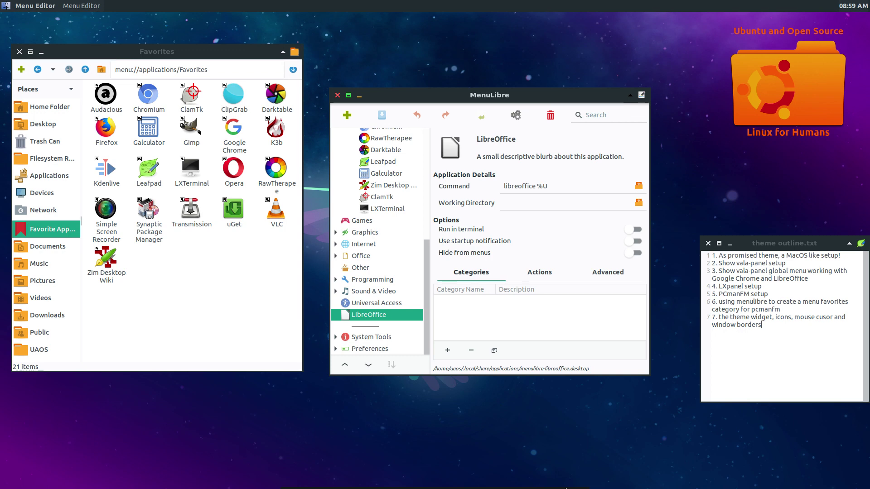
{"action": "left_click", "coordinate": [581, 481]}
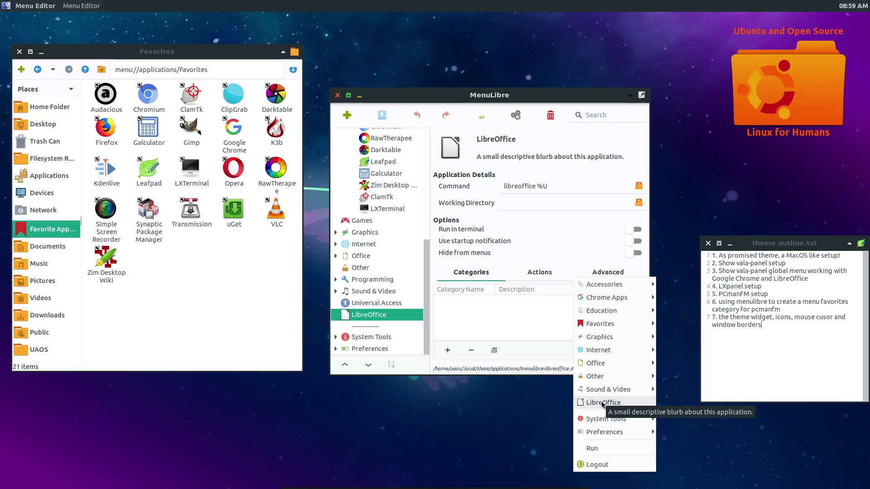
Step: Move the LibreOffice launcher back up into Favorites as its last entry, below LXTerminal
{"action": "left_click", "coordinate": [345, 367]}
{"action": "left_click", "coordinate": [345, 366]}
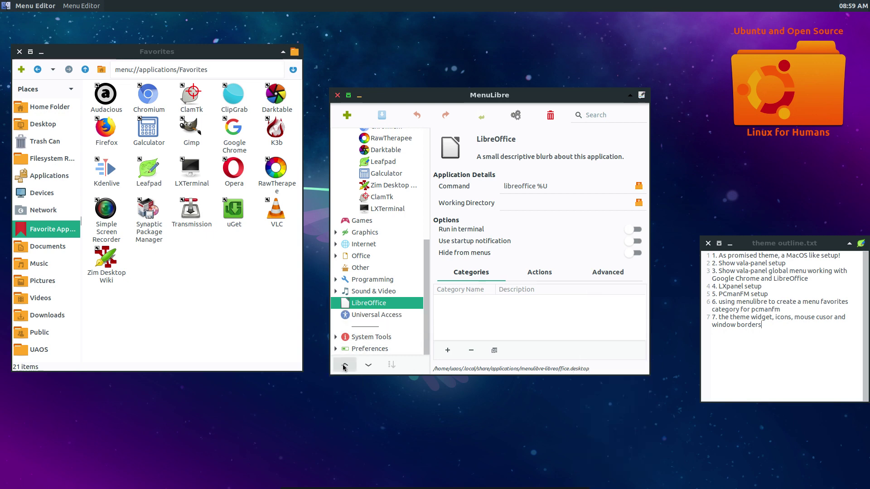
{"action": "left_click", "coordinate": [345, 366]}
{"action": "left_click", "coordinate": [345, 366]}
{"action": "left_click", "coordinate": [345, 367]}
{"action": "left_click", "coordinate": [345, 367]}
{"action": "left_click", "coordinate": [345, 366]}
{"action": "left_click", "coordinate": [345, 367]}
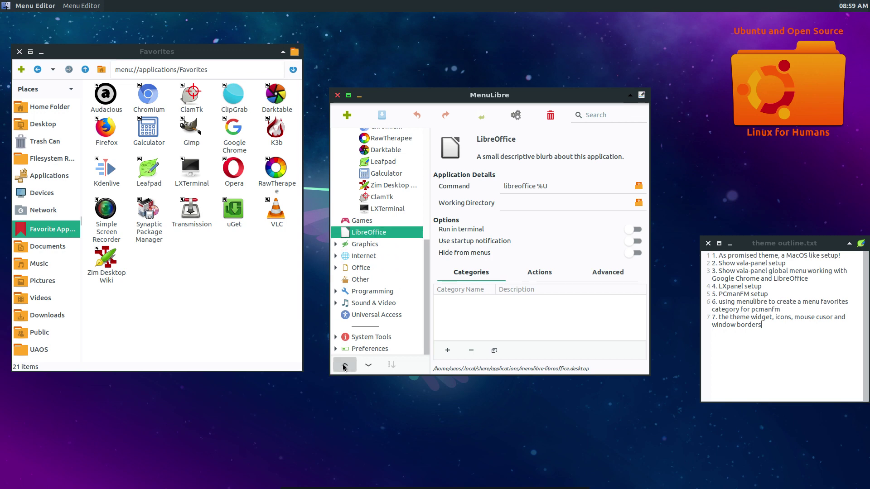
{"action": "left_click", "coordinate": [345, 366]}
{"action": "left_click", "coordinate": [345, 366]}
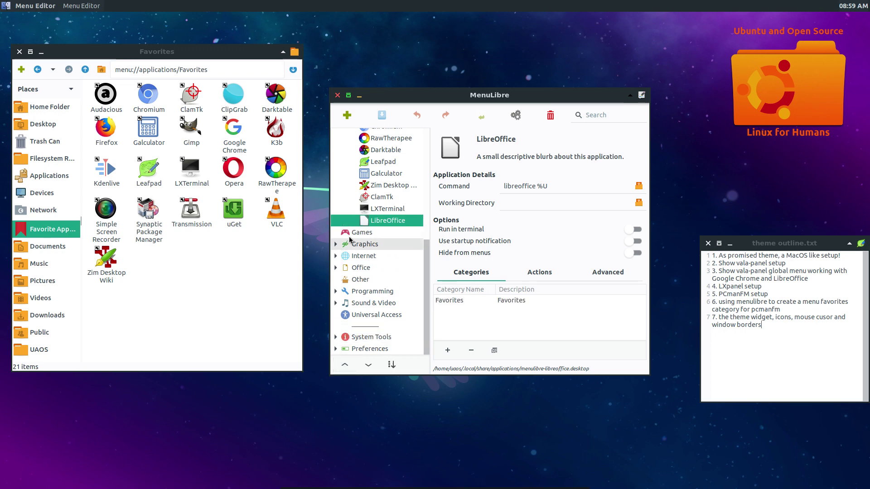
Step: Move the LibreOffice launcher into the Games category and return it to the end of Favorites
{"action": "left_click", "coordinate": [369, 365]}
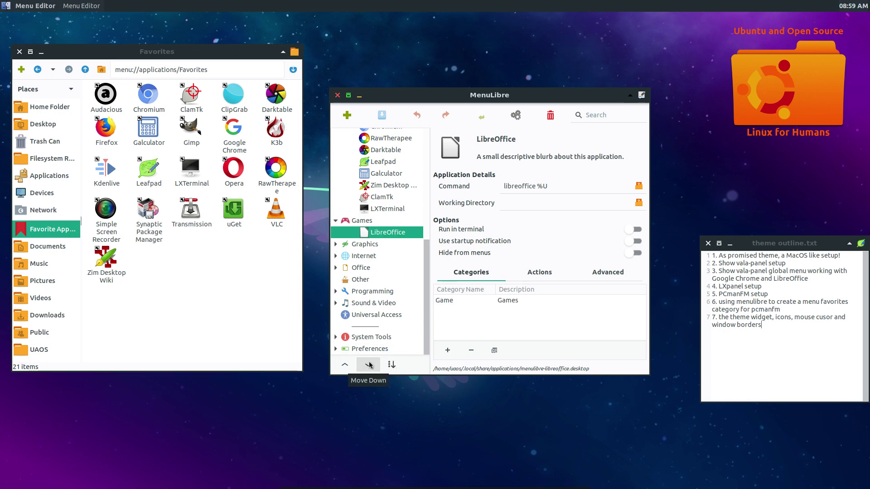
{"action": "left_click", "coordinate": [345, 366]}
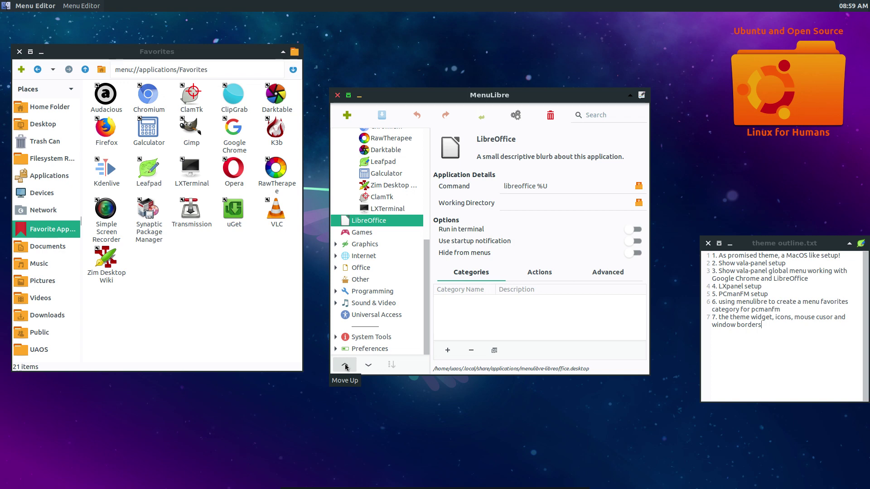
{"action": "left_click", "coordinate": [344, 365]}
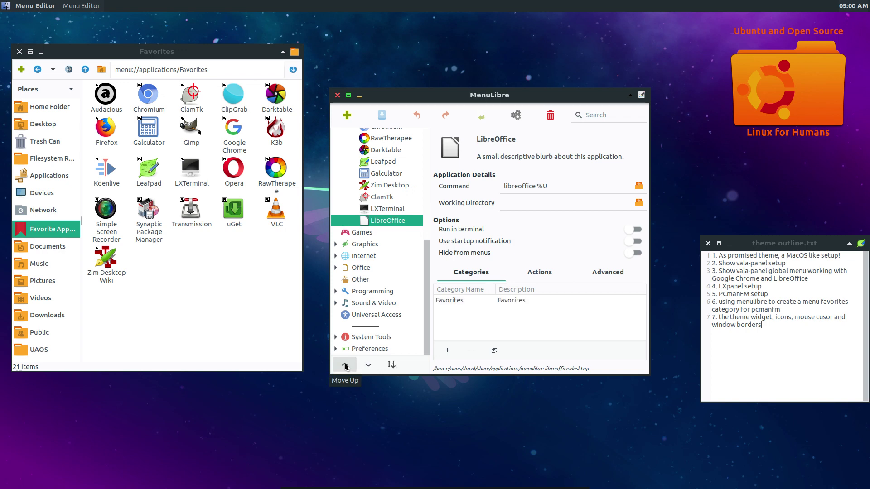
Step: Collapse the Favorites category and check the resulting main menu in the application menu
{"action": "scroll", "coordinate": [392, 292], "scroll_direction": "up", "scroll_amount": 5}
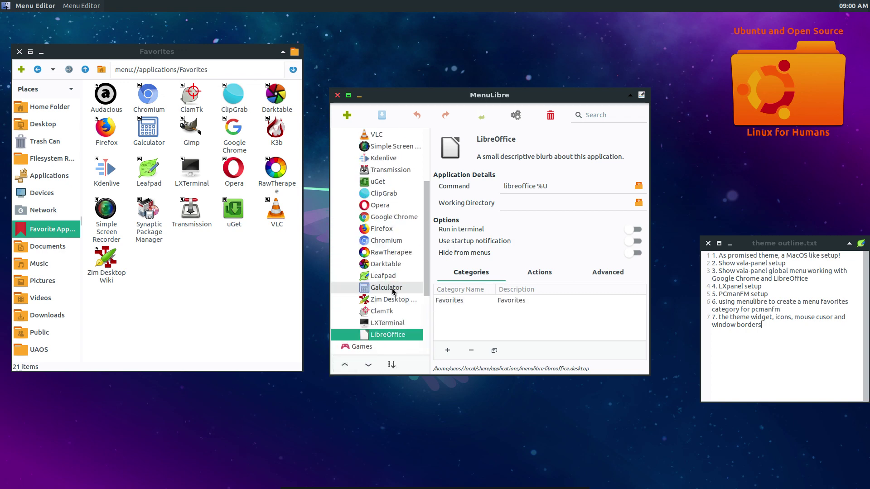
{"action": "left_click", "coordinate": [337, 182]}
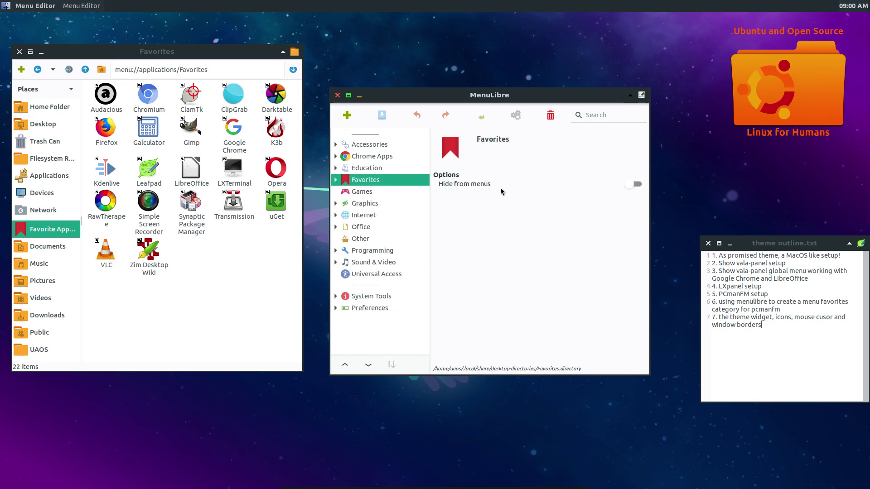
{"action": "mouse_move", "coordinate": [502, 191]}
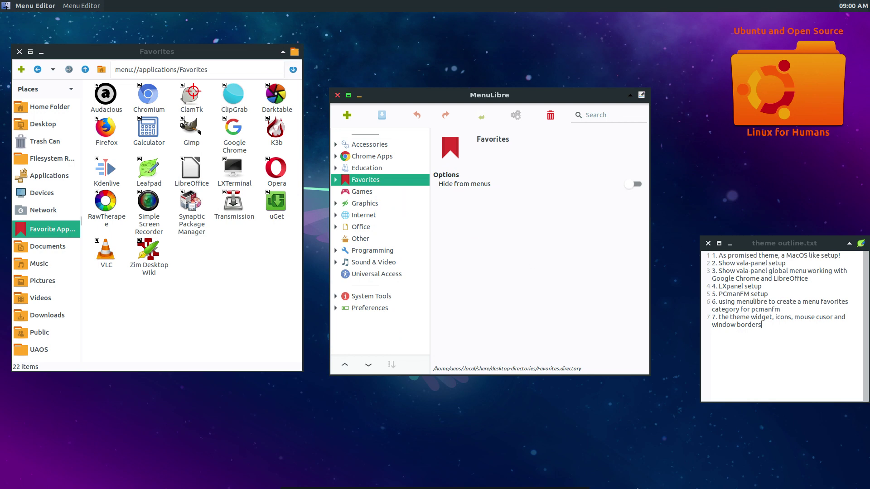
{"action": "left_click", "coordinate": [581, 482]}
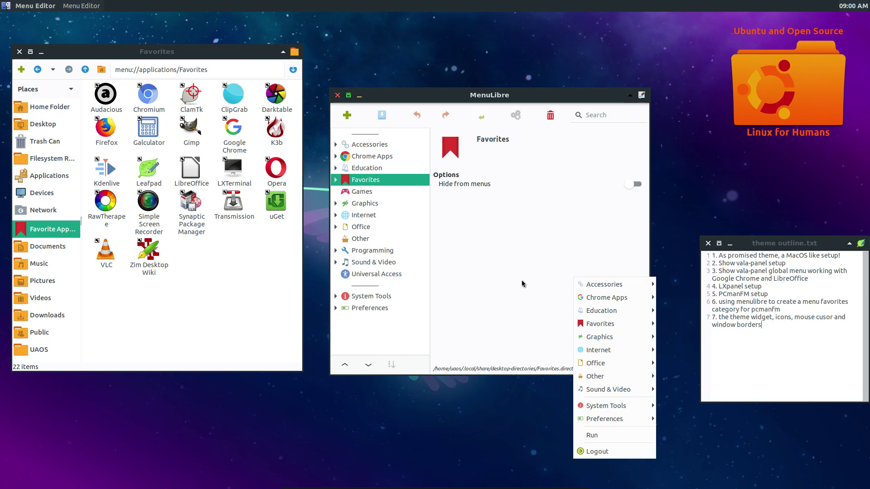
{"action": "left_click", "coordinate": [506, 282]}
Step: Close the menu editor and the Favorites file manager window
{"action": "left_click", "coordinate": [226, 267]}
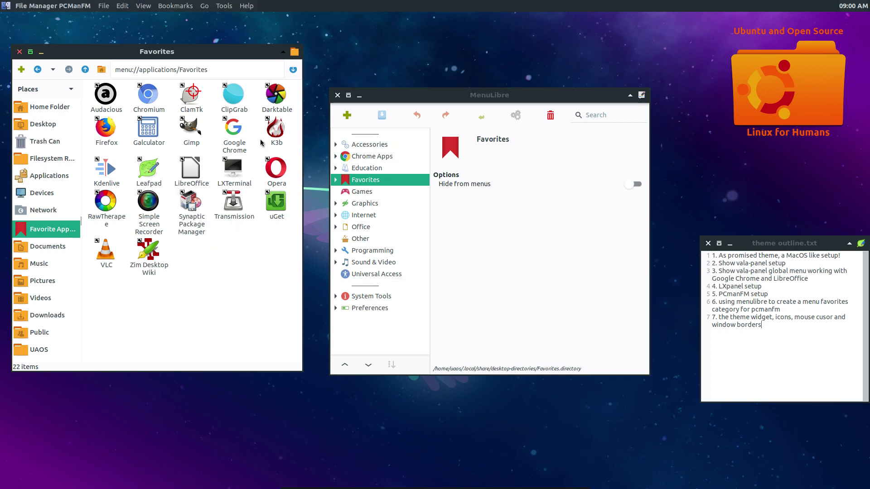
{"action": "left_click", "coordinate": [337, 95]}
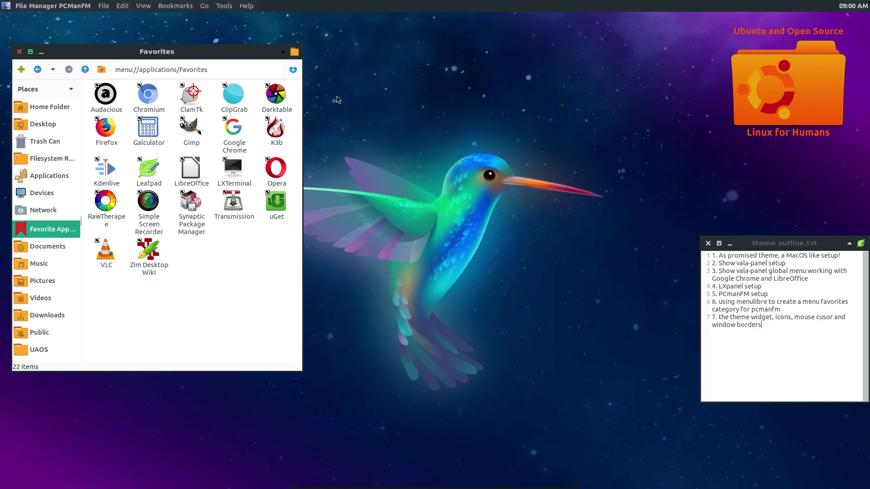
{"action": "left_click", "coordinate": [20, 53]}
Step: Open Customize Look and Feel from the Preferences category, reposition its window and enlarge it to show the full widget list
{"action": "mouse_move", "coordinate": [587, 487]}
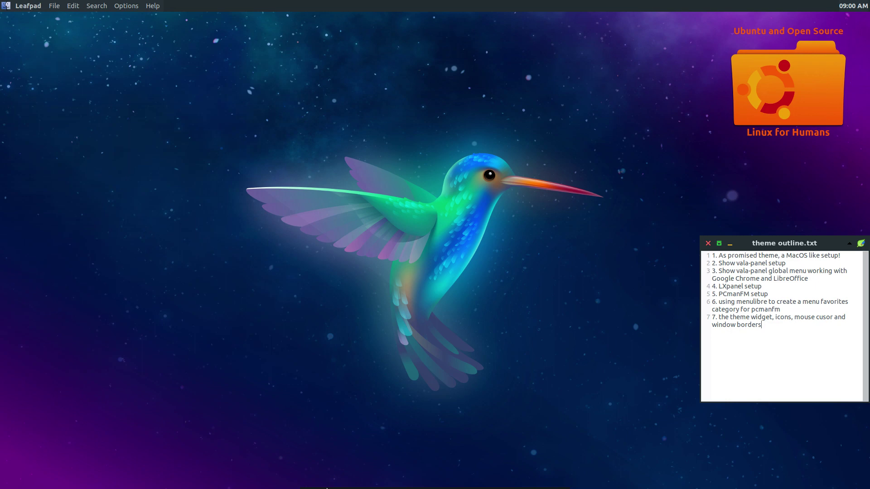
{"action": "left_click", "coordinate": [563, 484]}
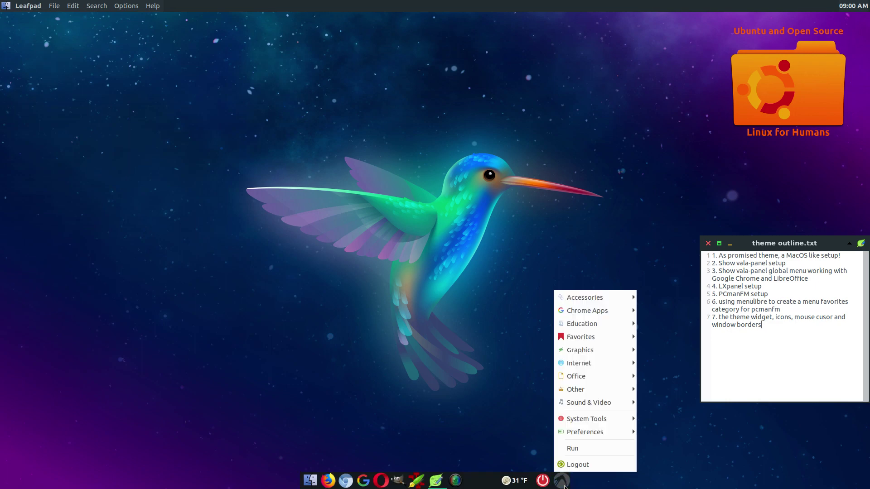
{"action": "mouse_move", "coordinate": [580, 433]}
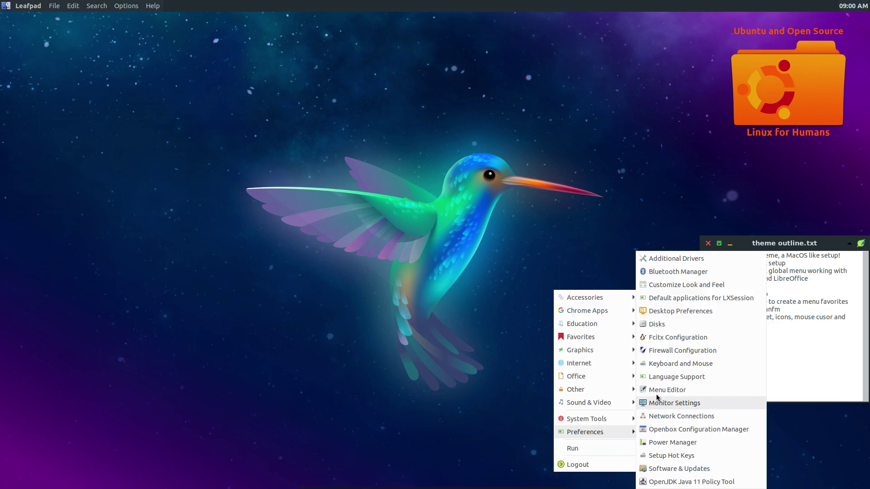
{"action": "left_click", "coordinate": [674, 285]}
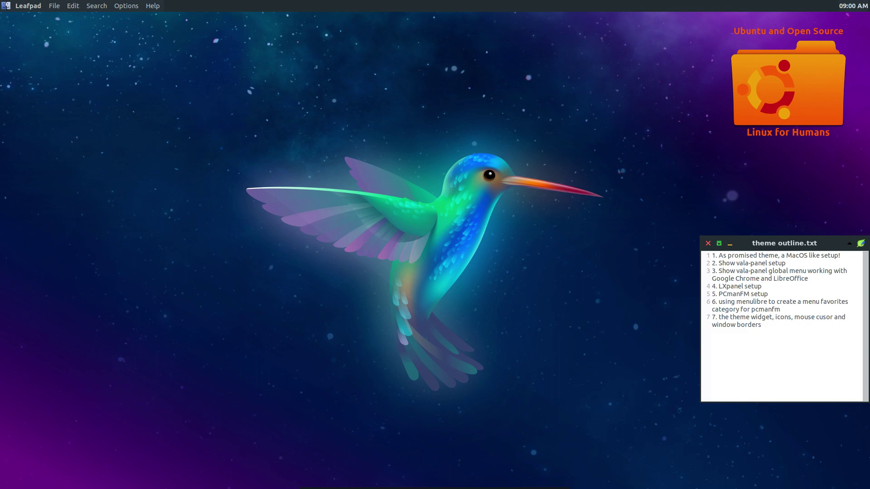
{"action": "left_click_drag", "start_coordinate": [405, 132], "coordinate": [214, 124]}
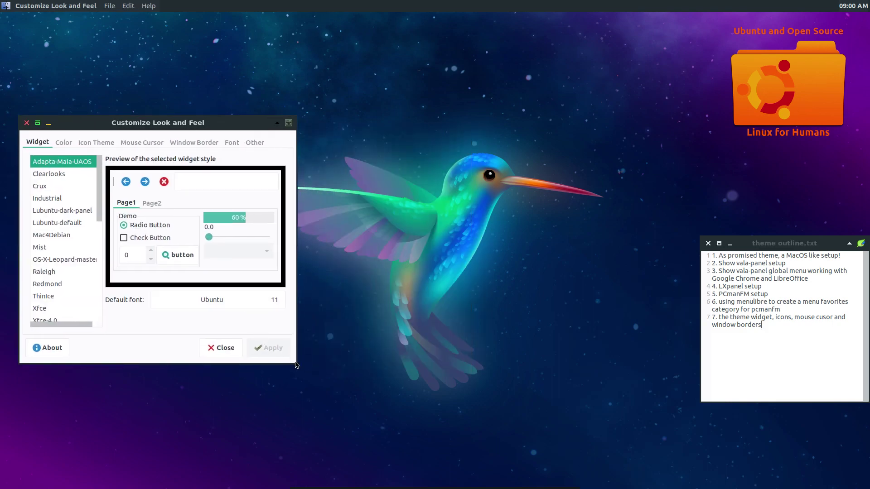
{"action": "left_click_drag", "start_coordinate": [296, 364], "coordinate": [448, 445]}
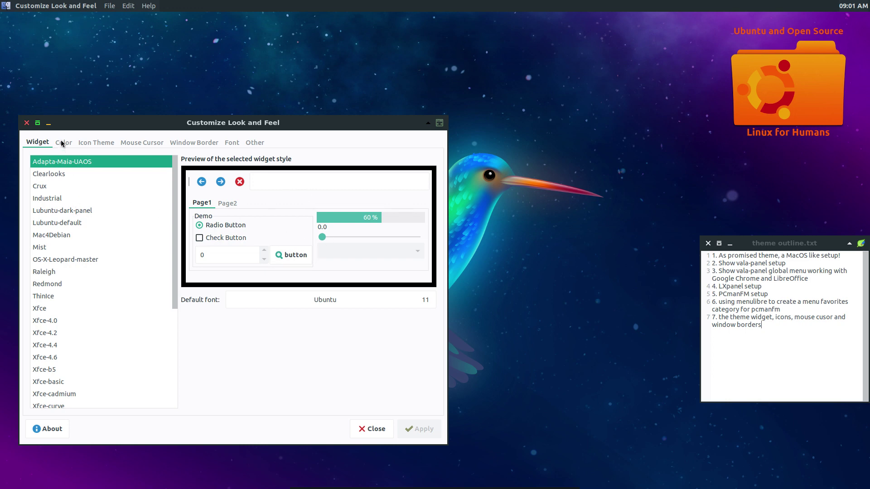
Step: Review the selected icon theme, mouse cursor theme and window border theme in Customize Look and Feel
{"action": "left_click", "coordinate": [95, 144]}
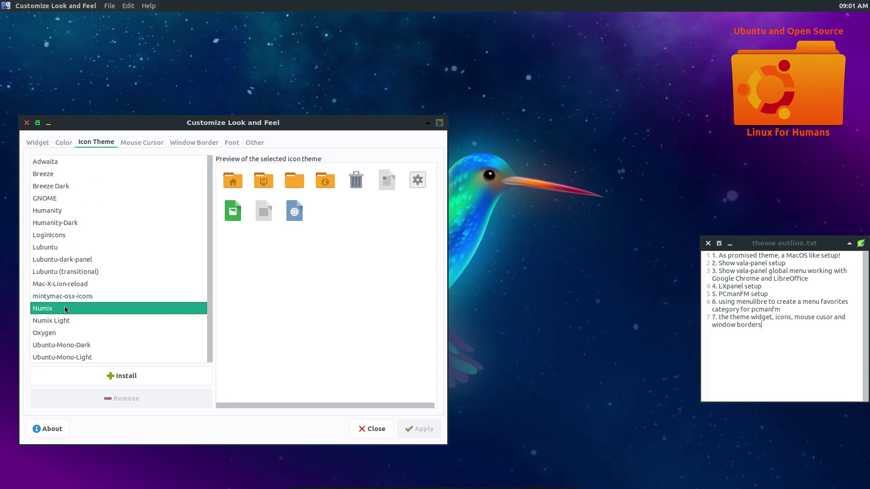
{"action": "left_click", "coordinate": [128, 143]}
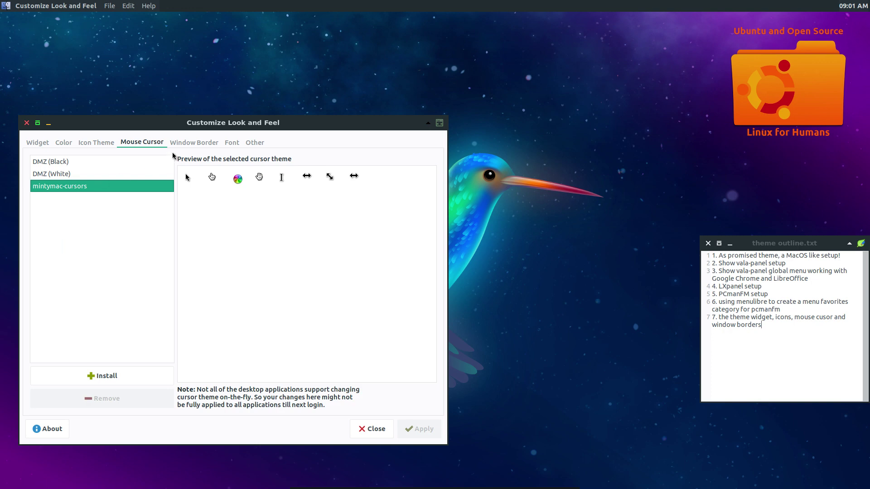
{"action": "left_click", "coordinate": [186, 143]}
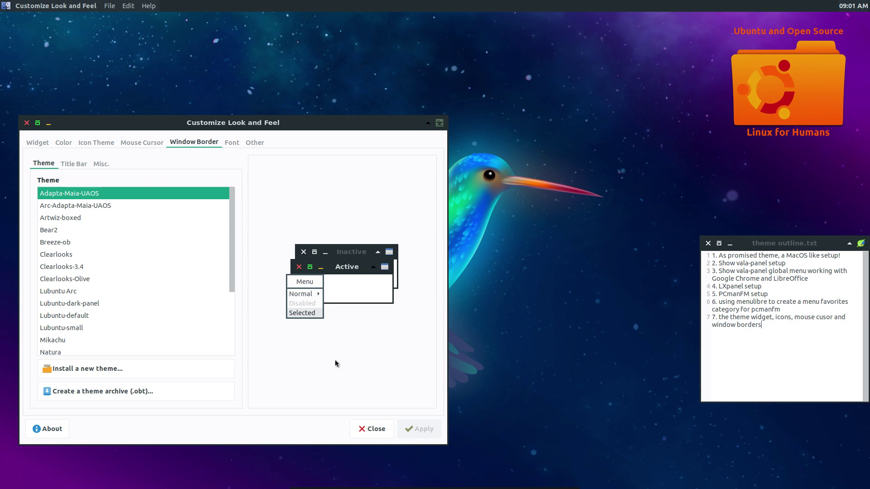
Step: Open the Downloads/Themes folder in the PCManFM file manager and select the Adapta-Maia-UAOS folder
{"action": "mouse_move", "coordinate": [407, 483]}
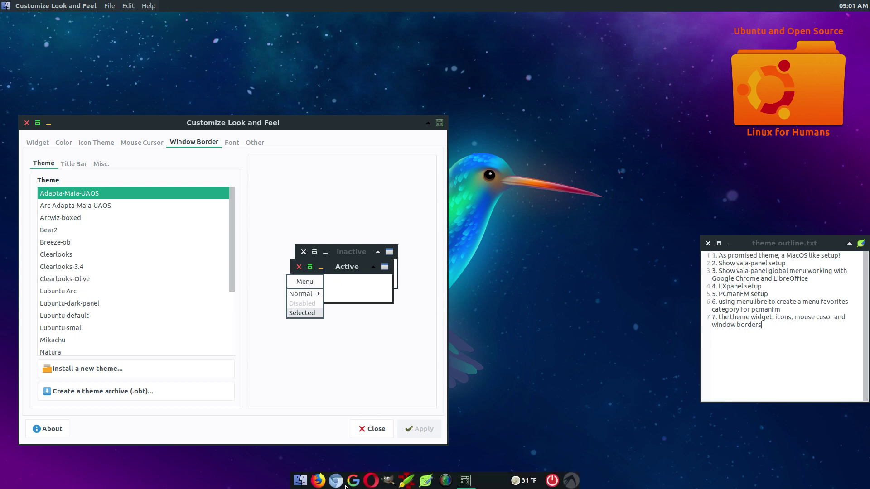
{"action": "left_click", "coordinate": [302, 480]}
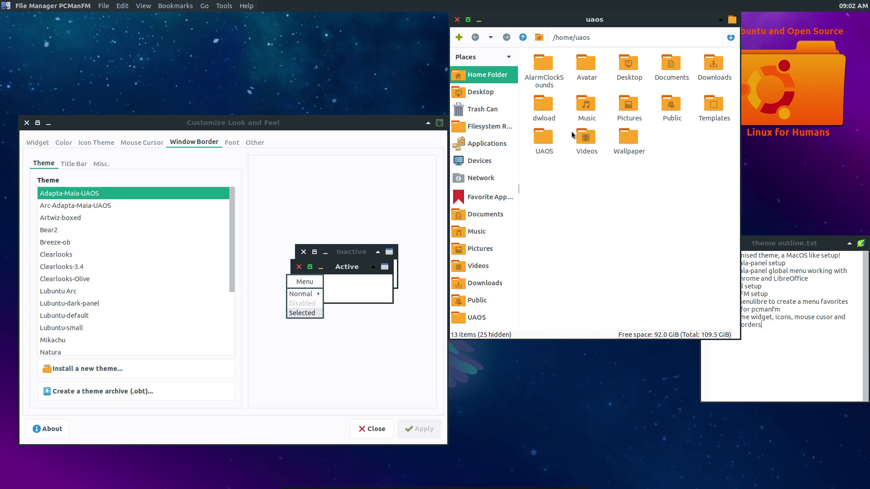
{"action": "double_click", "coordinate": [710, 64]}
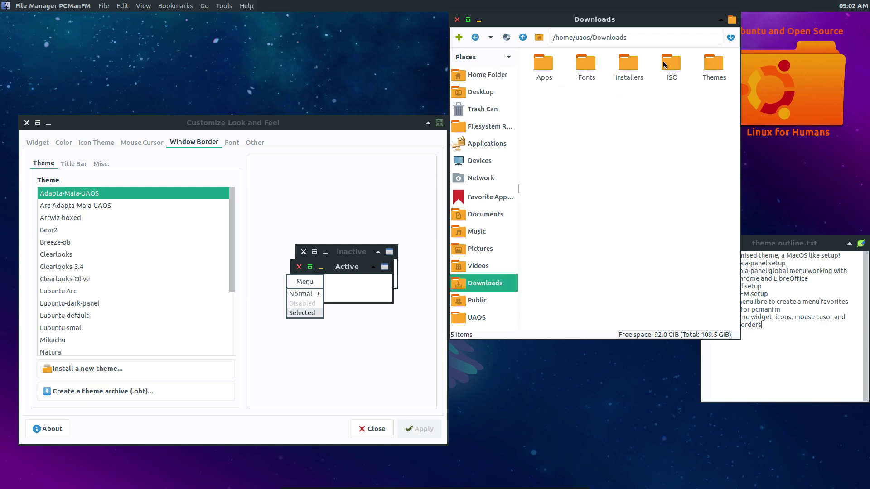
{"action": "double_click", "coordinate": [715, 64]}
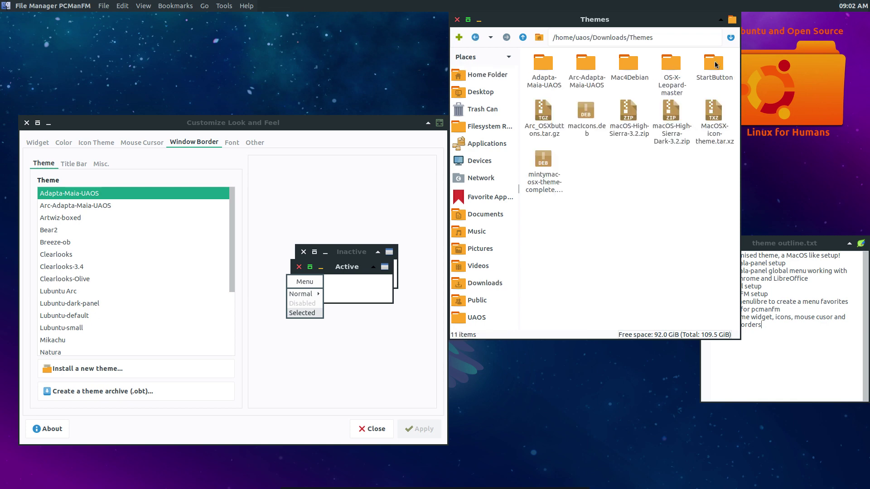
{"action": "left_click", "coordinate": [546, 63]}
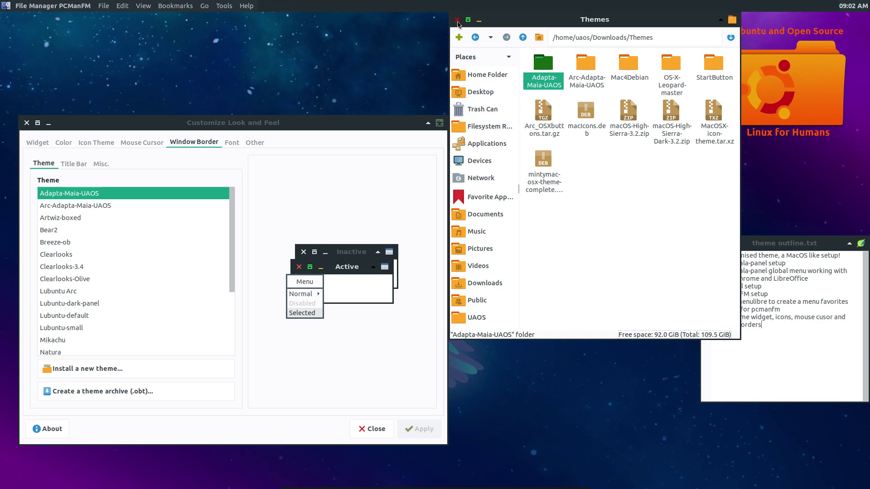
Step: Force the unresponsive Themes file manager window to exit by ending its process
{"action": "left_click", "coordinate": [352, 42]}
{"action": "left_click", "coordinate": [512, 21]}
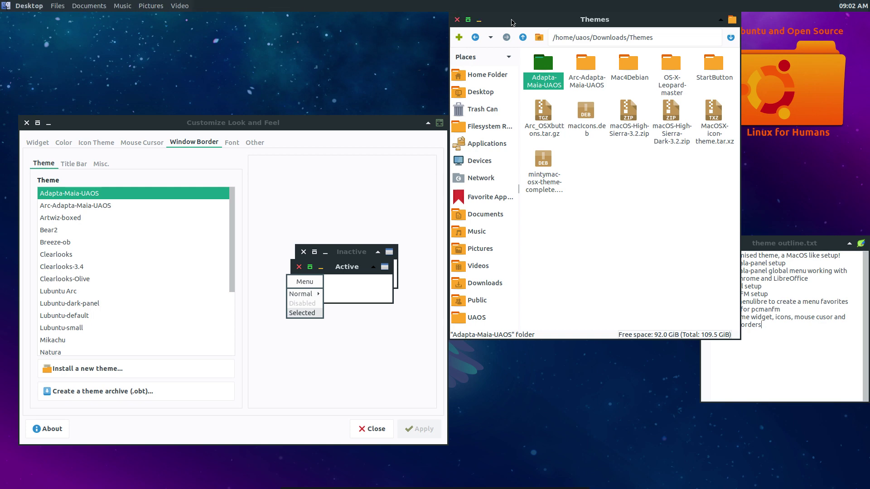
{"action": "left_click", "coordinate": [182, 6]}
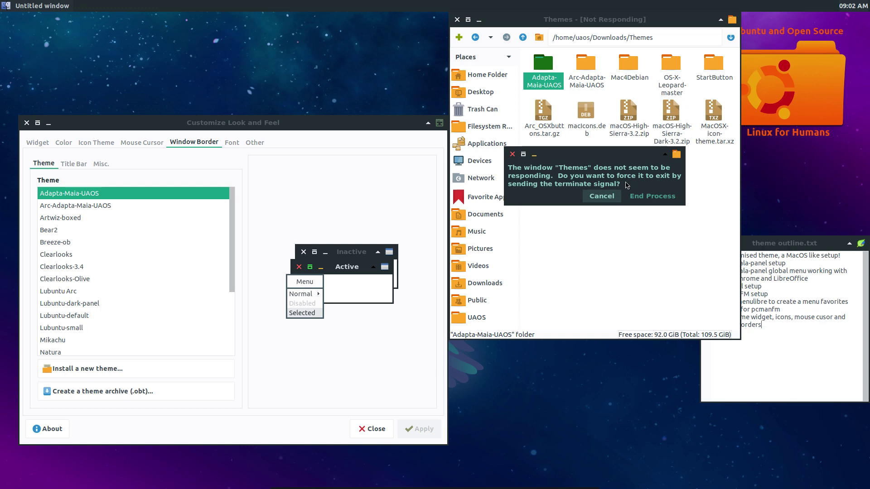
{"action": "left_click", "coordinate": [649, 198]}
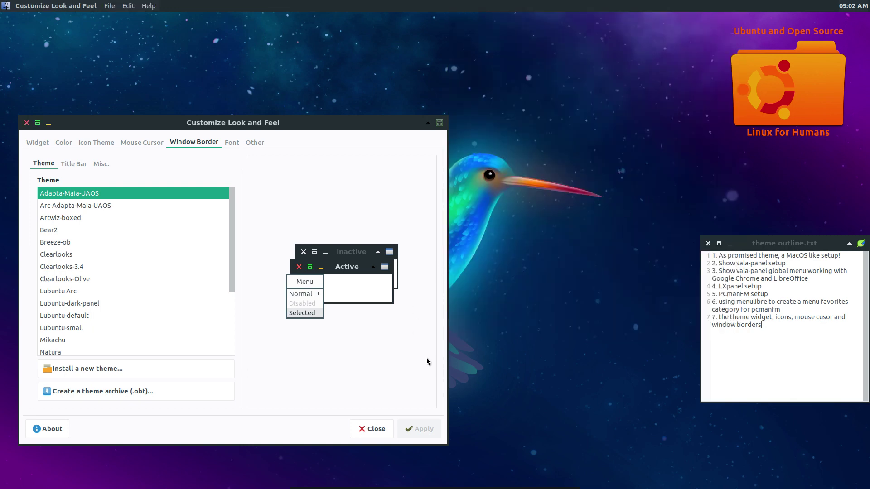
Step: Open a file manager window and go to the Adapta-Maia-UAOS folder inside Downloads/Themes
{"action": "left_click", "coordinate": [300, 480]}
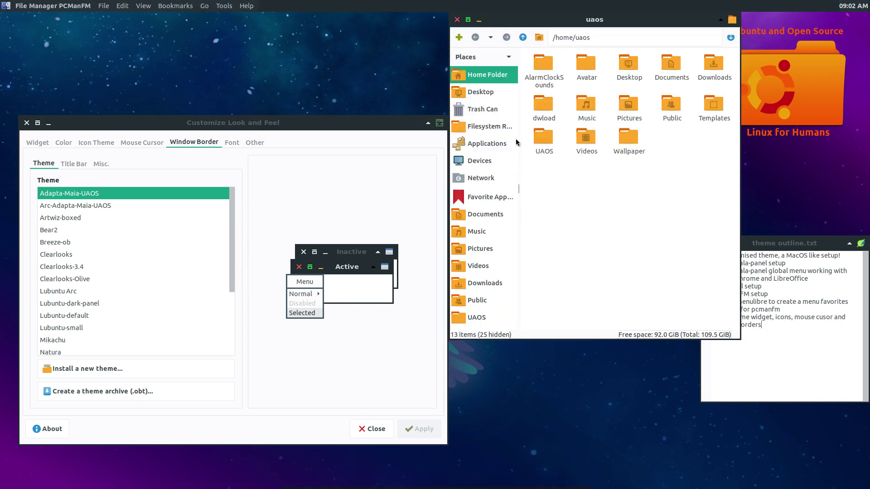
{"action": "left_click", "coordinate": [494, 215]}
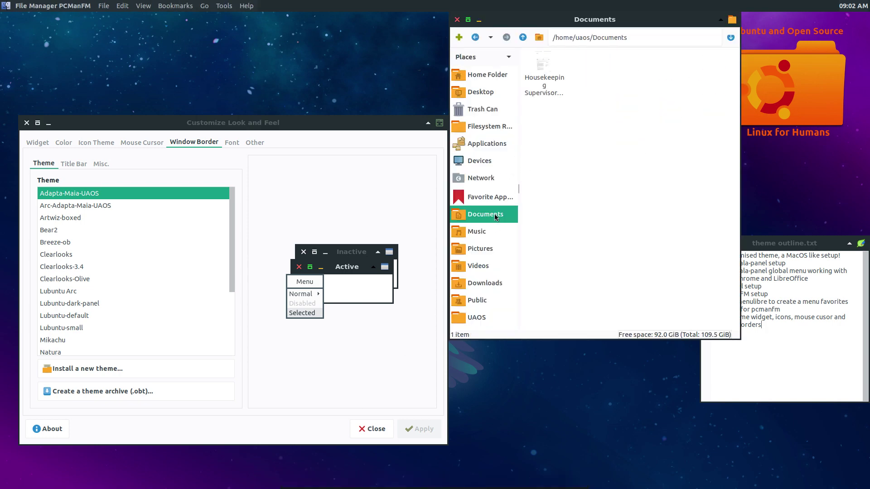
{"action": "left_click", "coordinate": [484, 283]}
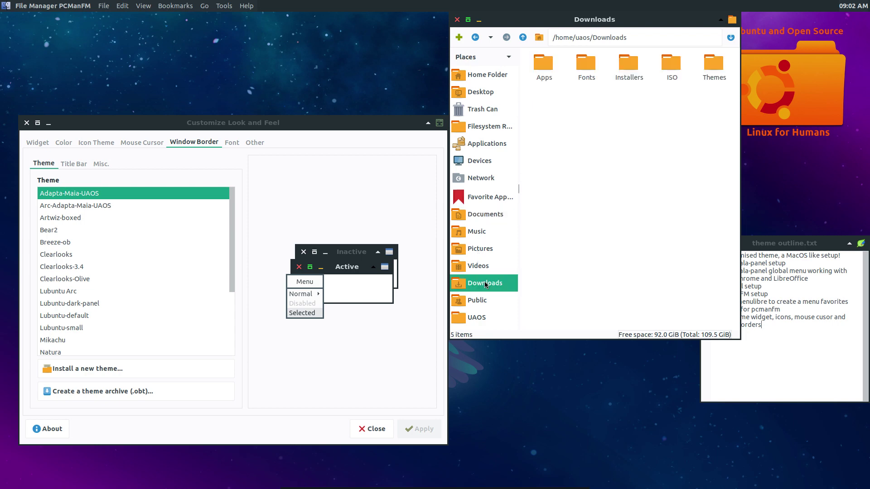
{"action": "double_click", "coordinate": [714, 64]}
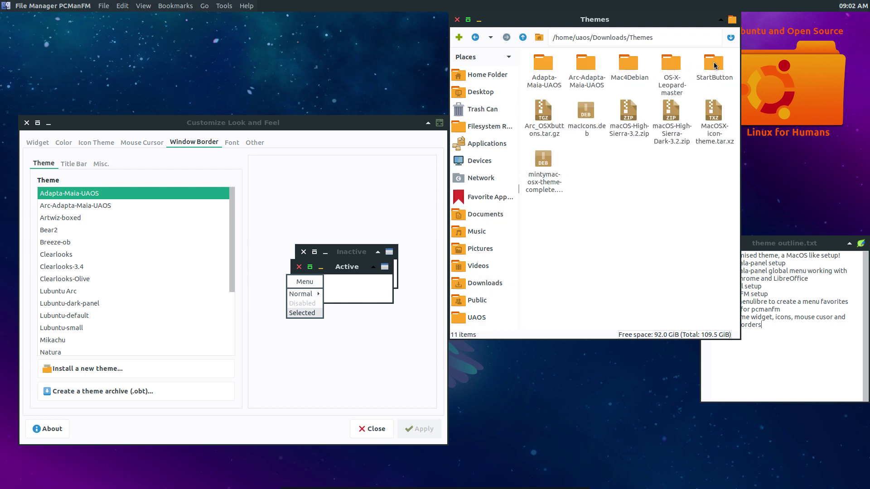
{"action": "double_click", "coordinate": [547, 68]}
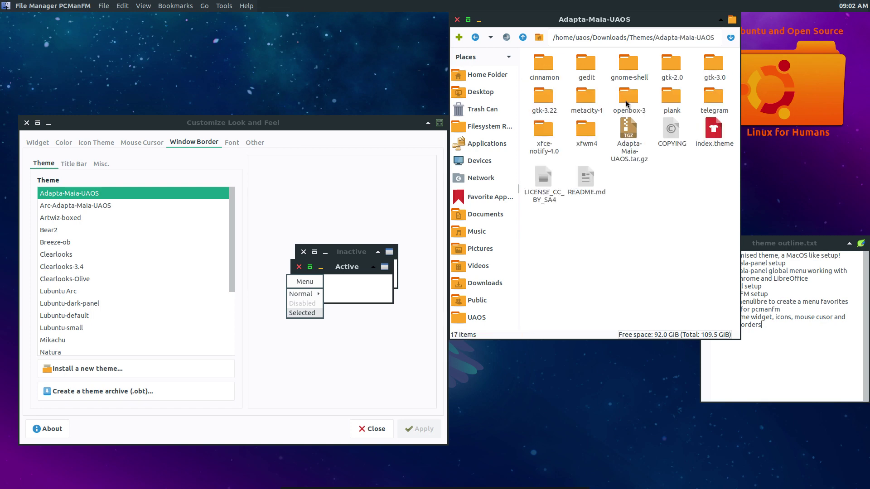
Step: Examine the contents of the theme's gtk-3.0, gtk-2.0 and gtk-3.22 folders, returning to the theme folder after each
{"action": "double_click", "coordinate": [716, 67]}
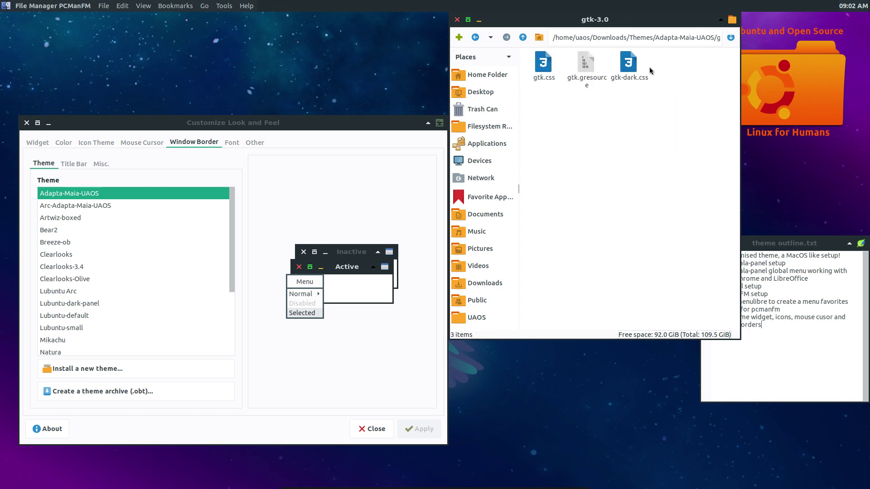
{"action": "left_click", "coordinate": [523, 38]}
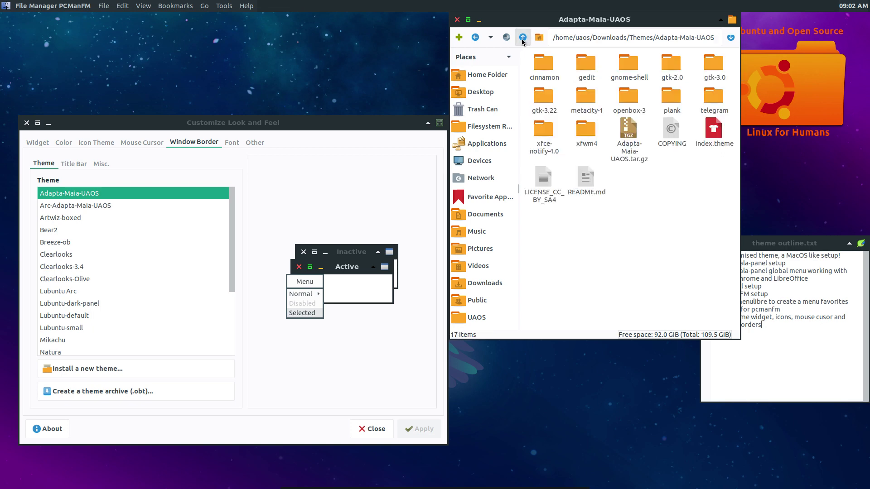
{"action": "double_click", "coordinate": [670, 66]}
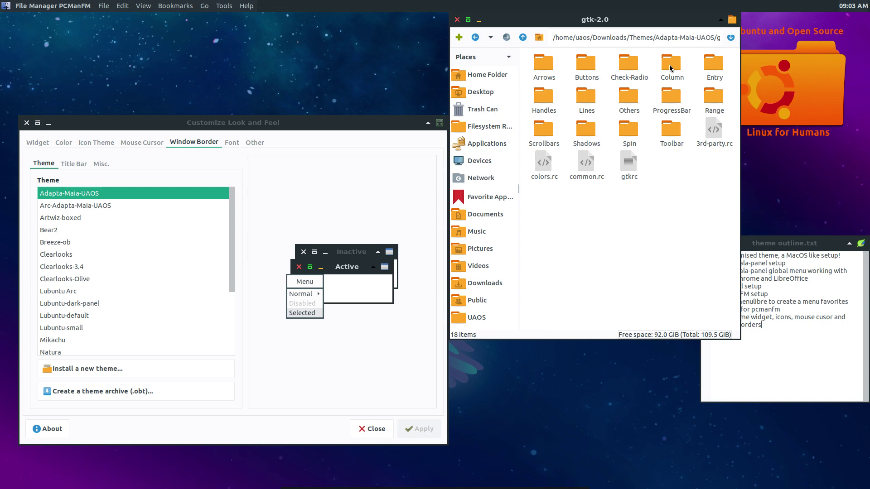
{"action": "left_click", "coordinate": [527, 42]}
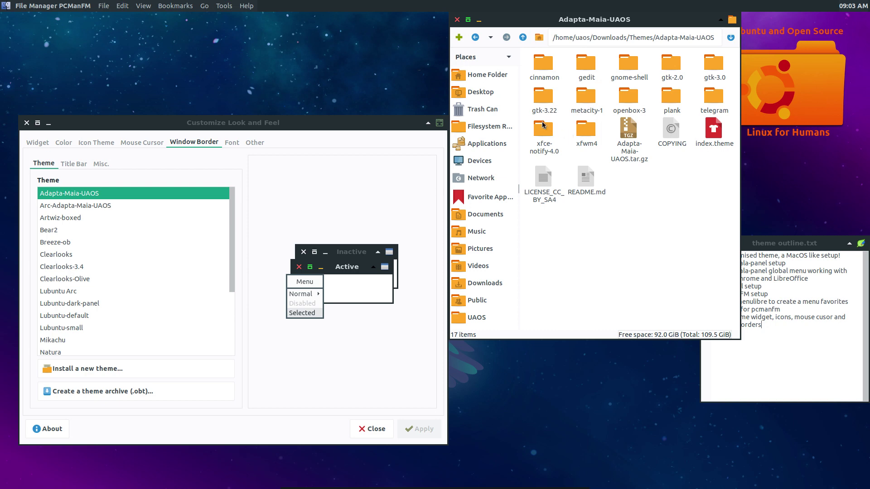
{"action": "double_click", "coordinate": [538, 101]}
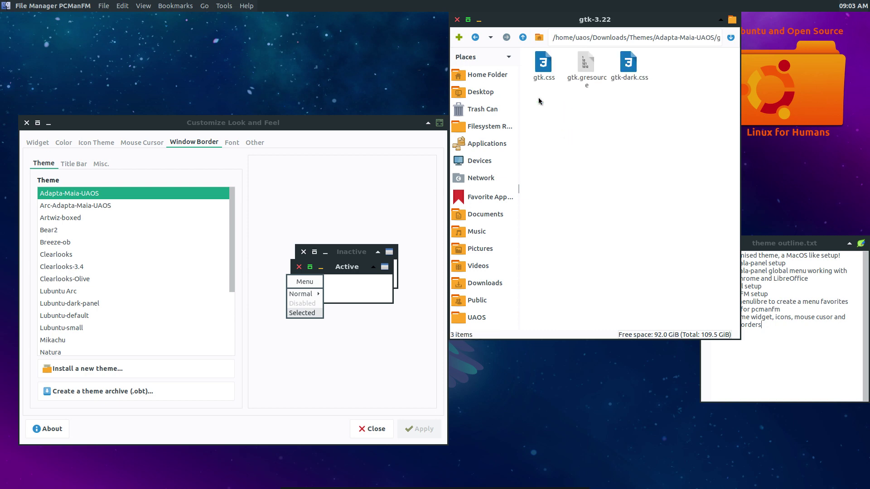
{"action": "left_click", "coordinate": [523, 37]}
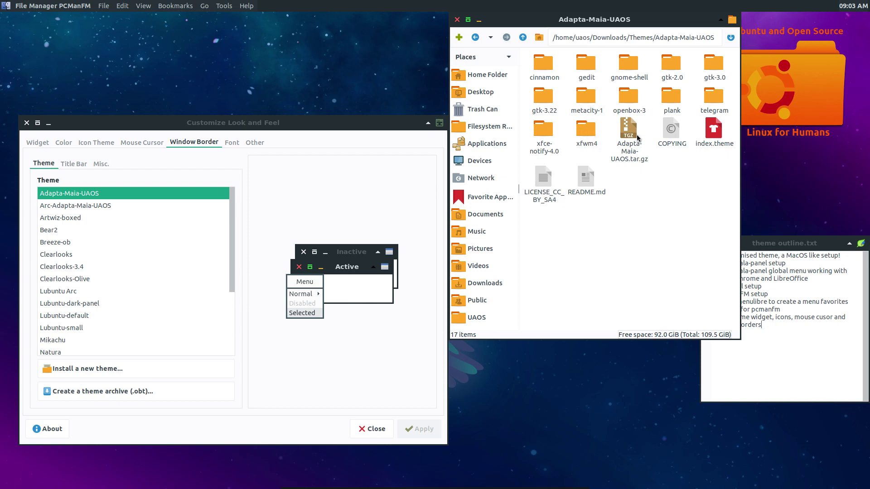
Step: Open the themerc-BACKUP file from the theme's openbox-3 folder in Leafpad
{"action": "double_click", "coordinate": [629, 96]}
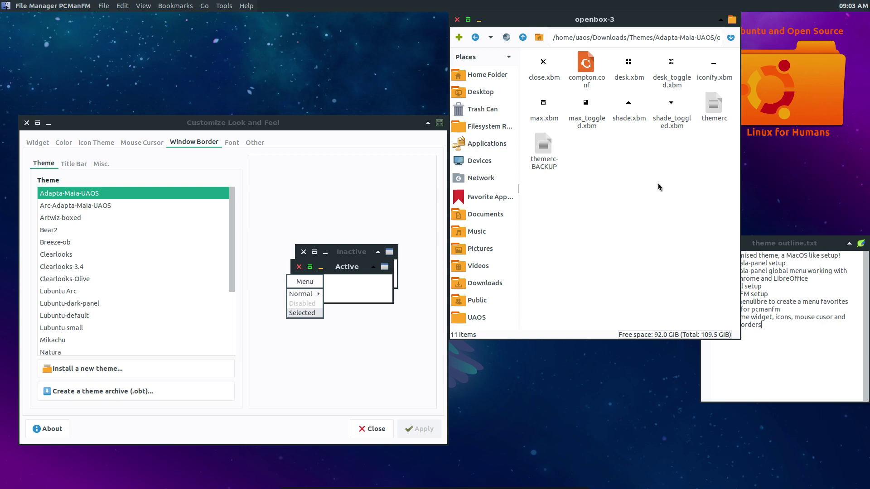
{"action": "left_click", "coordinate": [543, 151]}
{"action": "right_click", "coordinate": [542, 150]}
{"action": "left_click", "coordinate": [561, 199]}
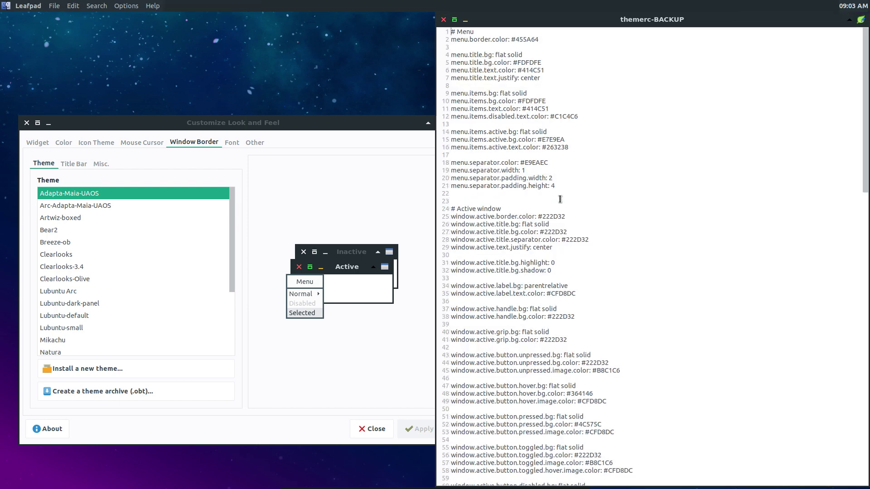
Step: Look through themerc-BACKUP and highlight the active window border and title settings on lines 25 to 28
{"action": "scroll", "coordinate": [560, 199], "scroll_direction": "down", "scroll_amount": 15}
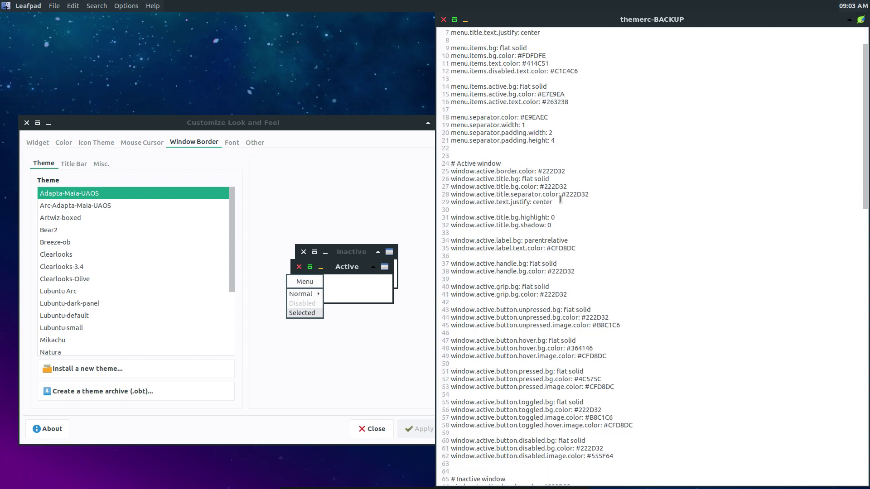
{"action": "scroll", "coordinate": [560, 199], "scroll_direction": "down", "scroll_amount": 3}
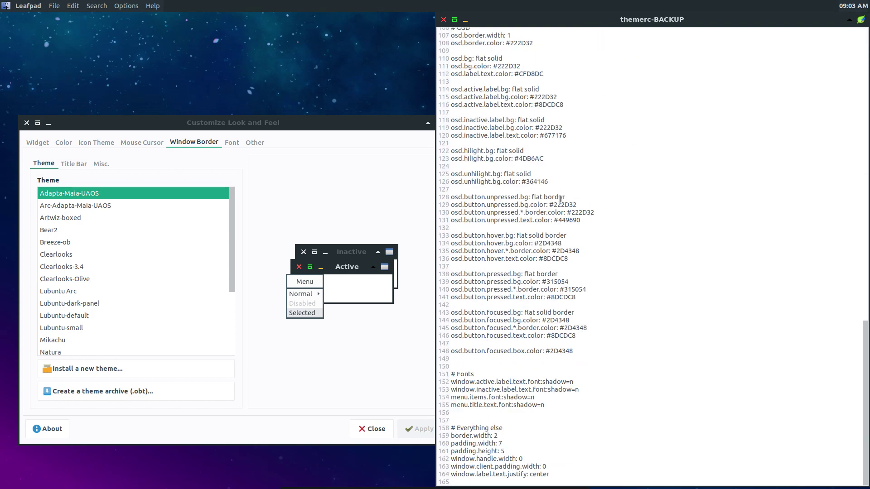
{"action": "scroll", "coordinate": [560, 199], "scroll_direction": "up", "scroll_amount": 18}
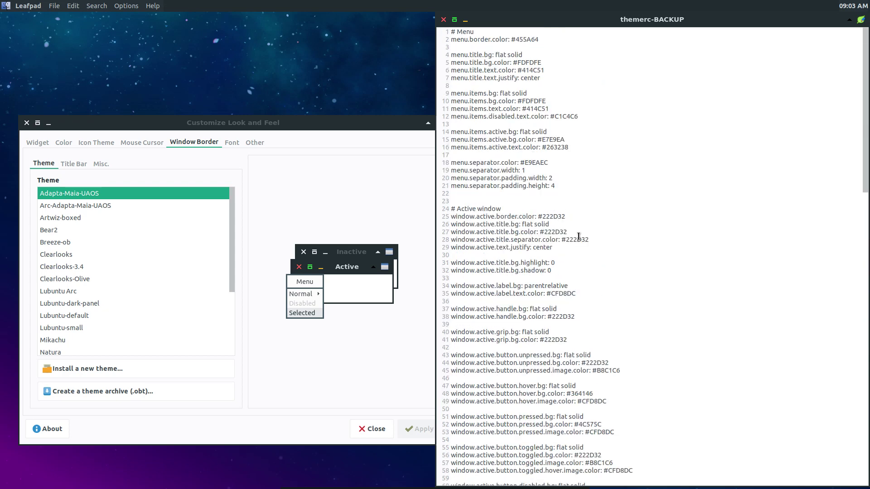
{"action": "left_click_drag", "start_coordinate": [588, 240], "coordinate": [448, 221]}
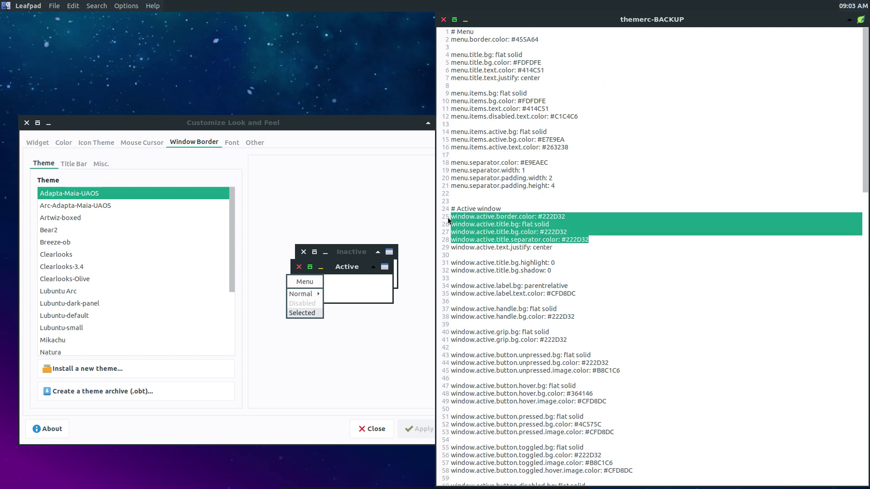
Step: Open the themerc file from the openbox-3 folder in Leafpad and bring themerc-BACKUP into view for comparison
{"action": "key", "text": "alt+Tab"}
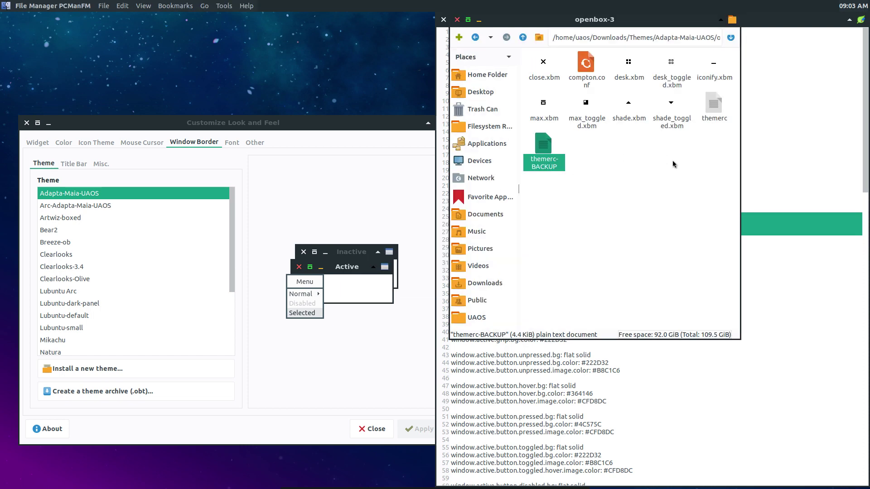
{"action": "left_click", "coordinate": [712, 105]}
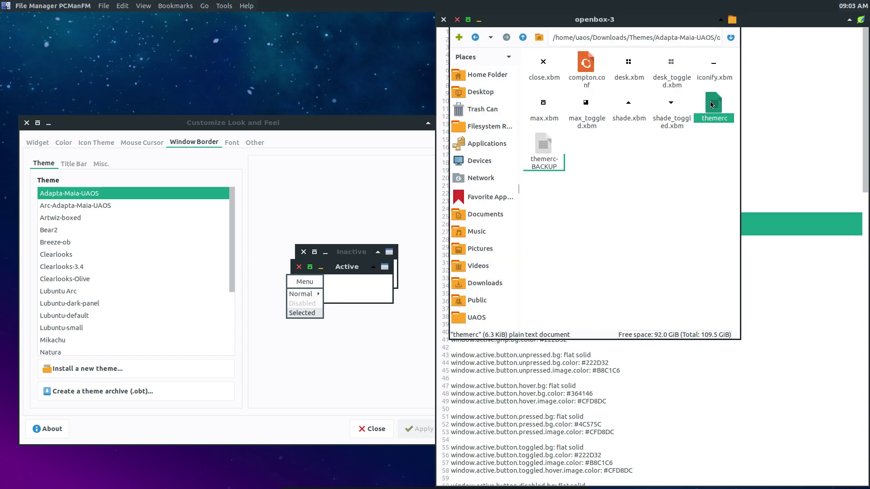
{"action": "right_click", "coordinate": [712, 105]}
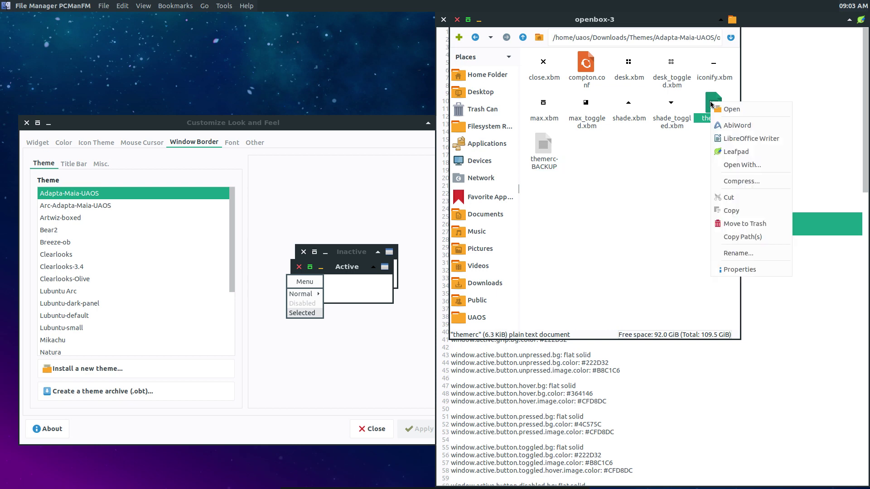
{"action": "left_click", "coordinate": [732, 152]}
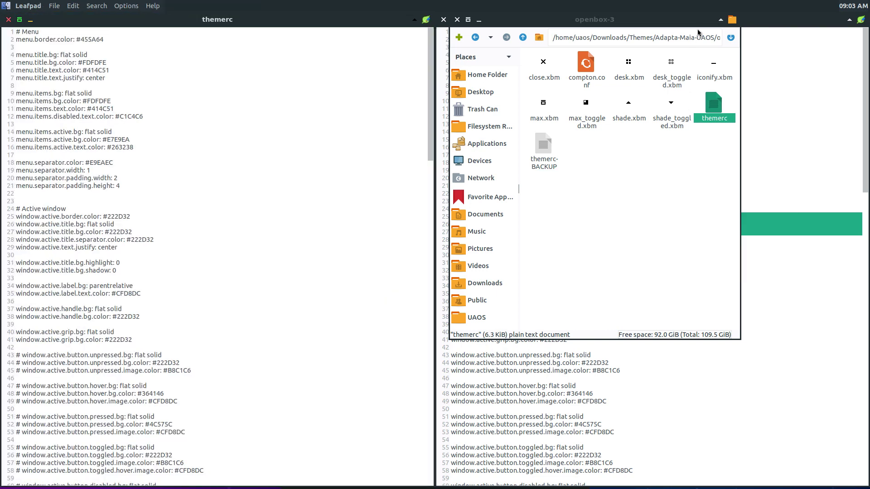
{"action": "left_click", "coordinate": [775, 25]}
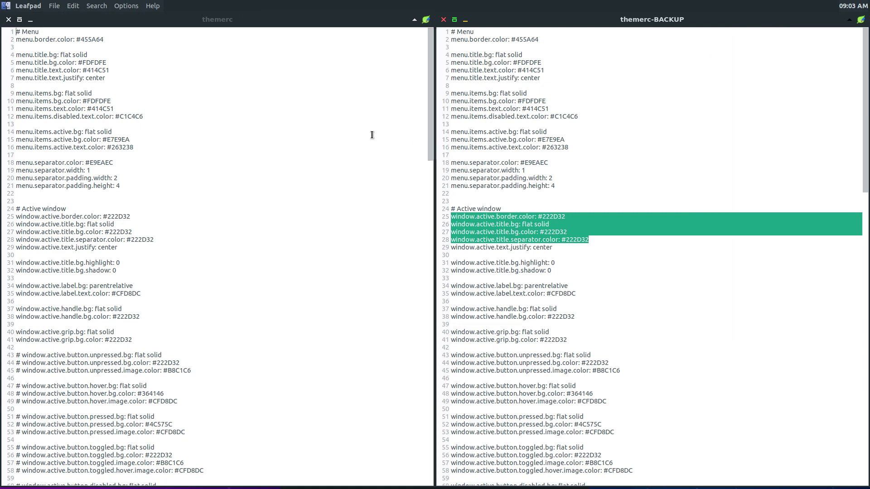
Step: Highlight the commented-out active window button settings on lines 43 to 62 of themerc
{"action": "scroll", "coordinate": [327, 141], "scroll_direction": "down", "scroll_amount": 6}
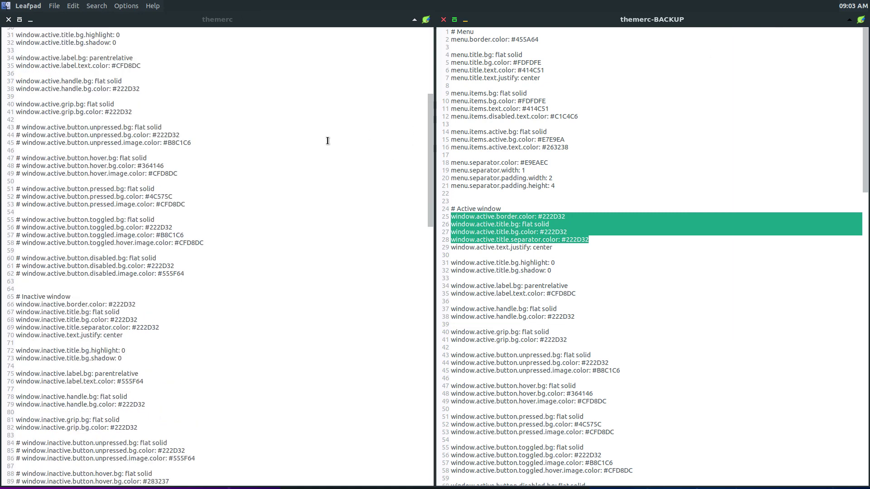
{"action": "left_click", "coordinate": [20, 127]}
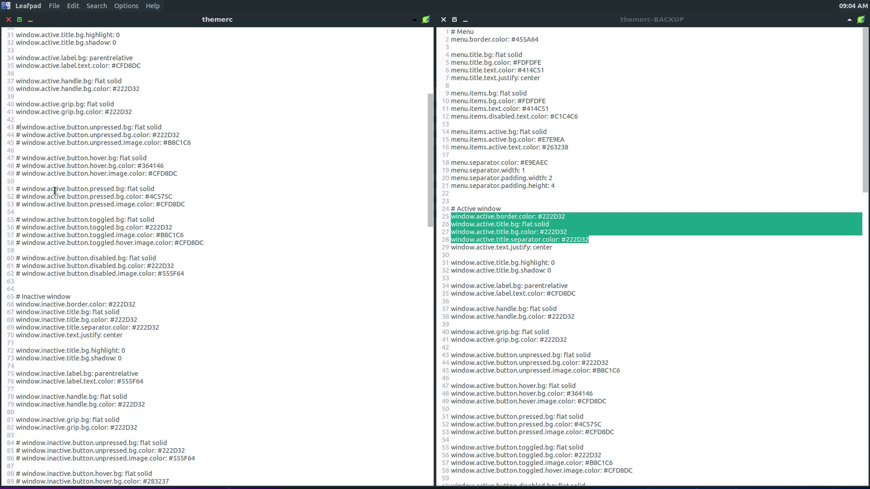
{"action": "left_click_drag", "start_coordinate": [187, 274], "coordinate": [12, 127]}
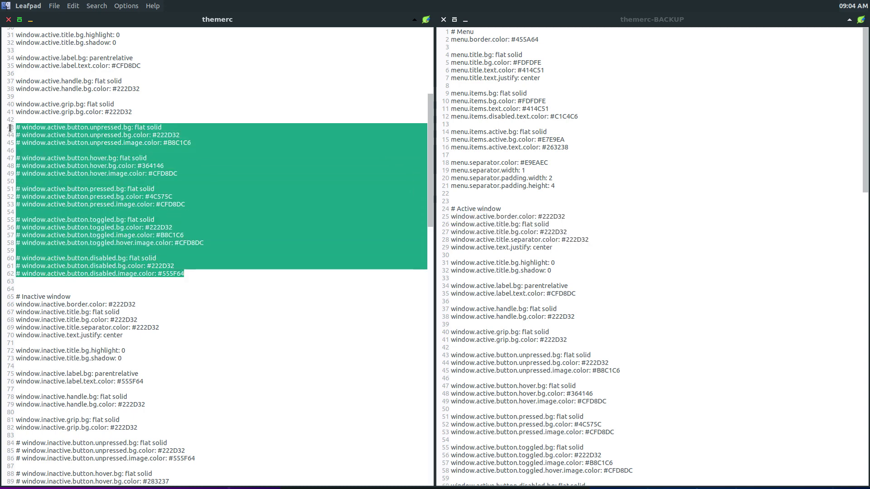
Step: Highlight the button colour and background settings on lines 107 to 139 in the test section of themerc
{"action": "scroll", "coordinate": [69, 152], "scroll_direction": "down", "scroll_amount": 5}
{"action": "scroll", "coordinate": [68, 153], "scroll_direction": "down", "scroll_amount": 5}
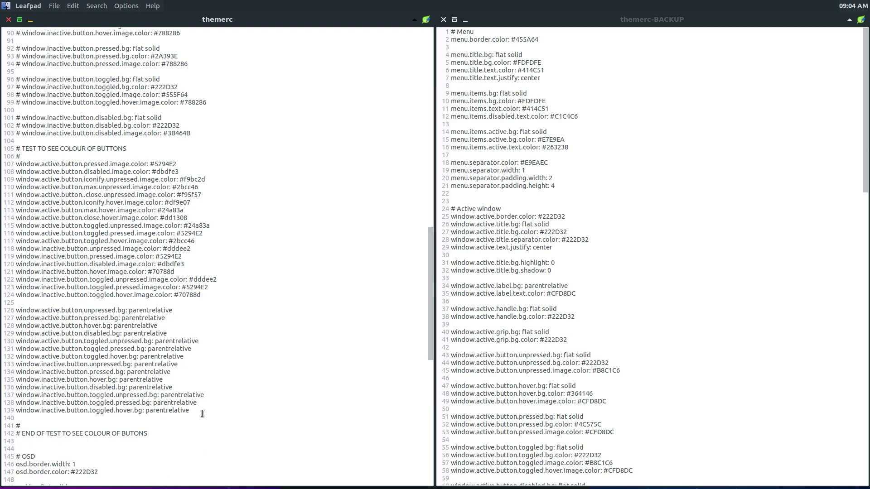
{"action": "left_click_drag", "start_coordinate": [199, 411], "coordinate": [5, 167]}
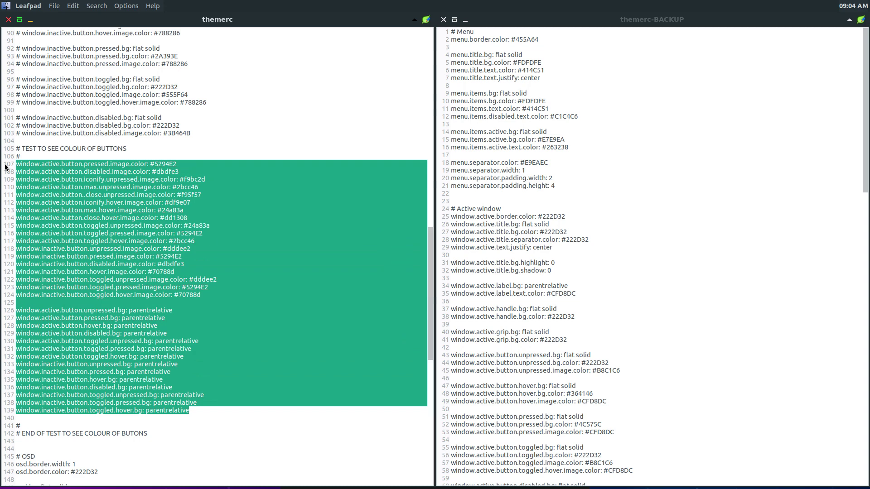
Step: Open the themerc file in the openbox-3 folder of Arc-Adapta-Maia-UAOS, under Downloads/Themes
{"action": "left_click", "coordinate": [217, 175]}
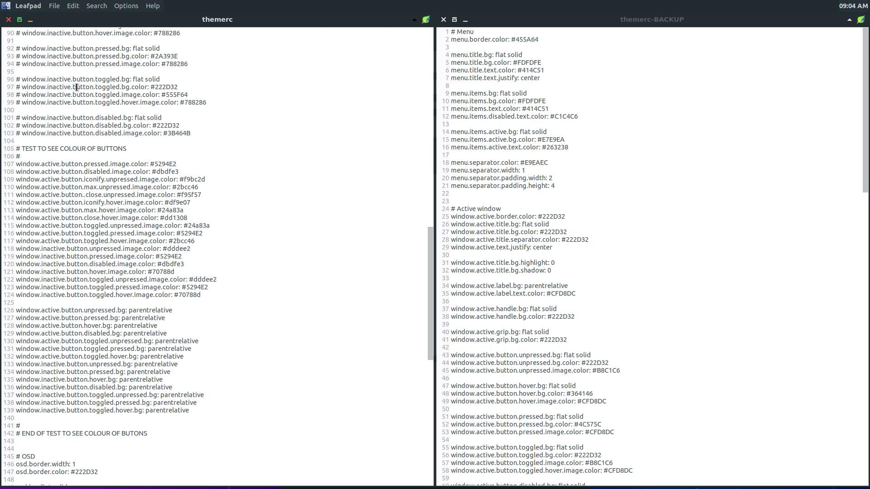
{"action": "mouse_move", "coordinate": [450, 487]}
{"action": "left_click", "coordinate": [474, 481]}
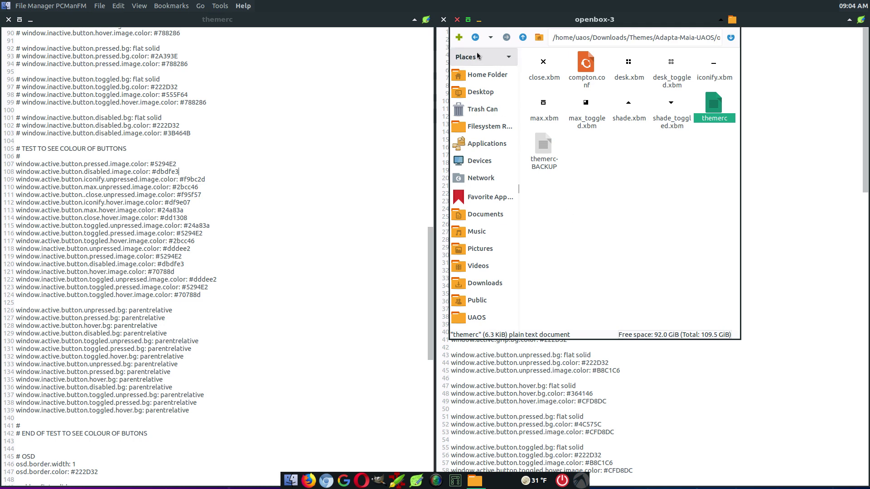
{"action": "left_click", "coordinate": [523, 38]}
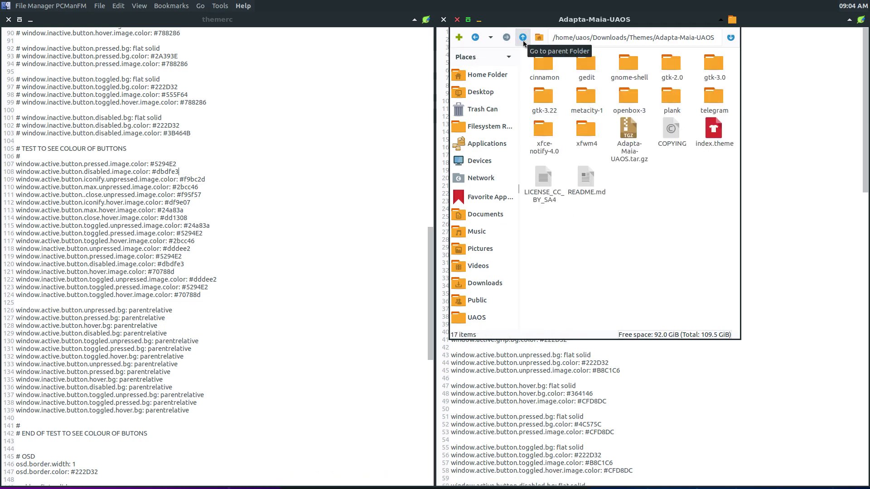
{"action": "left_click", "coordinate": [523, 38]}
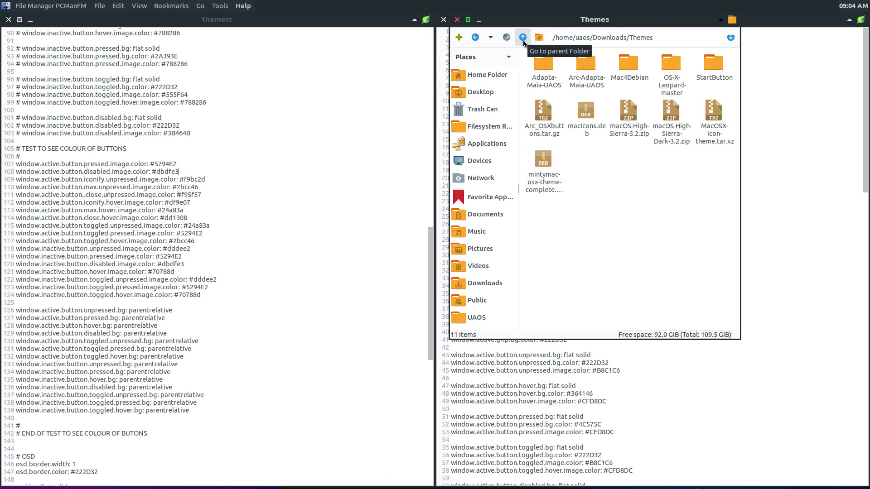
{"action": "left_click", "coordinate": [584, 64]}
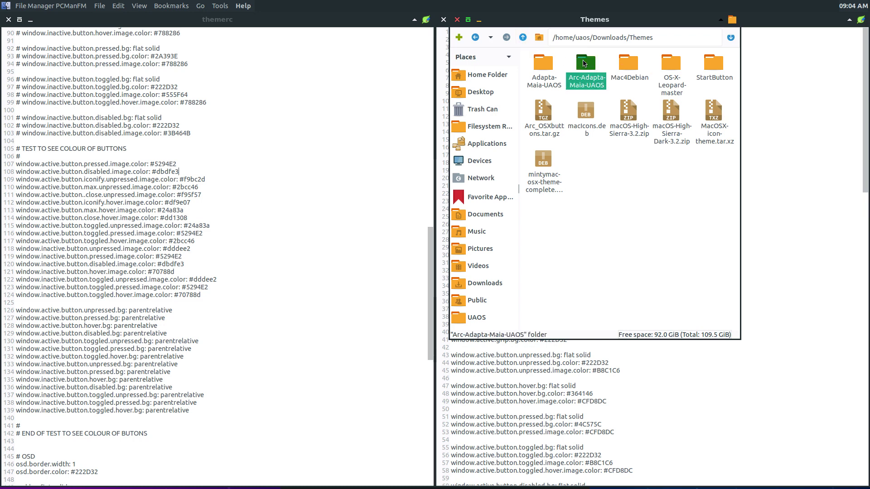
{"action": "double_click", "coordinate": [584, 64]}
{"action": "left_click", "coordinate": [546, 63]}
{"action": "double_click", "coordinate": [546, 63]}
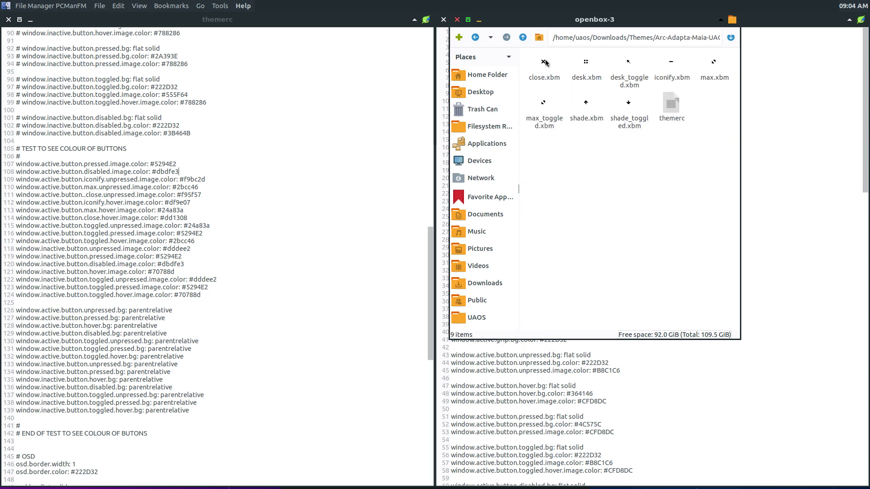
{"action": "double_click", "coordinate": [674, 104]}
Step: Compare the Arc-Adapta-Maia-UAOS themerc with the other open themerc, highlighting line 107 in the latter, and close the Arc-Adapta-Maia-UAOS file
{"action": "scroll", "coordinate": [641, 131], "scroll_direction": "down", "scroll_amount": 10}
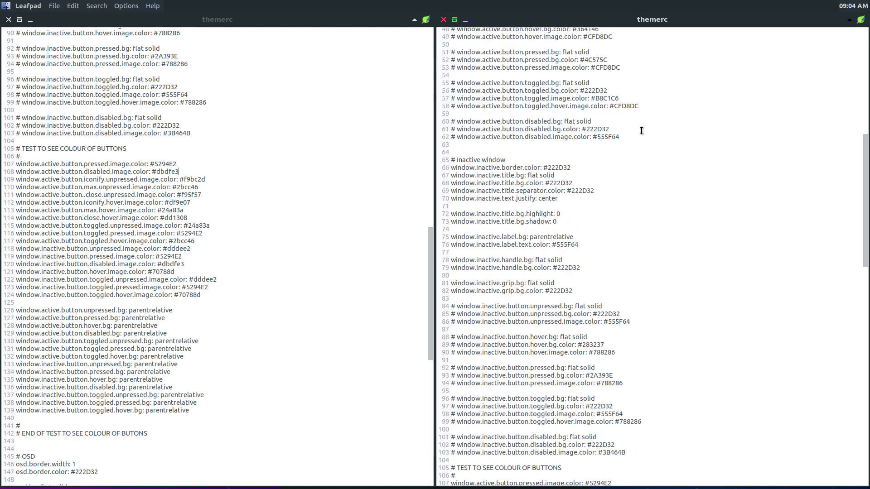
{"action": "scroll", "coordinate": [641, 131], "scroll_direction": "up", "scroll_amount": 10}
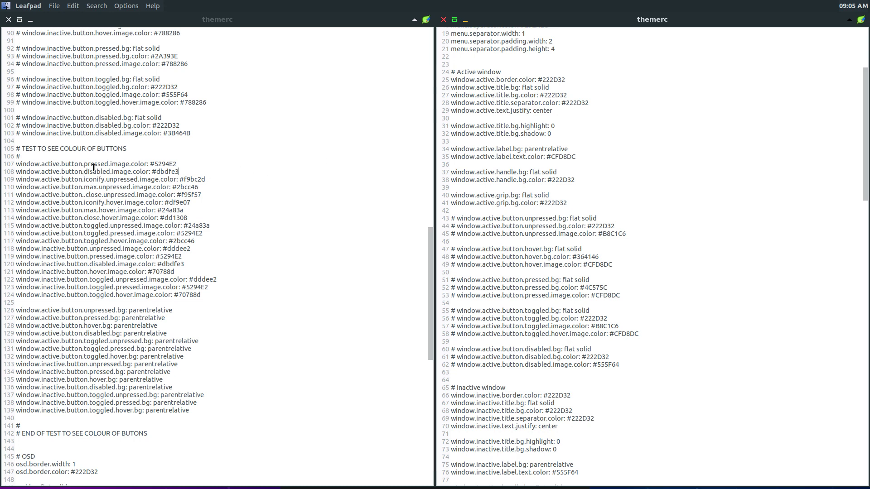
{"action": "left_click_drag", "start_coordinate": [177, 163], "coordinate": [15, 164]}
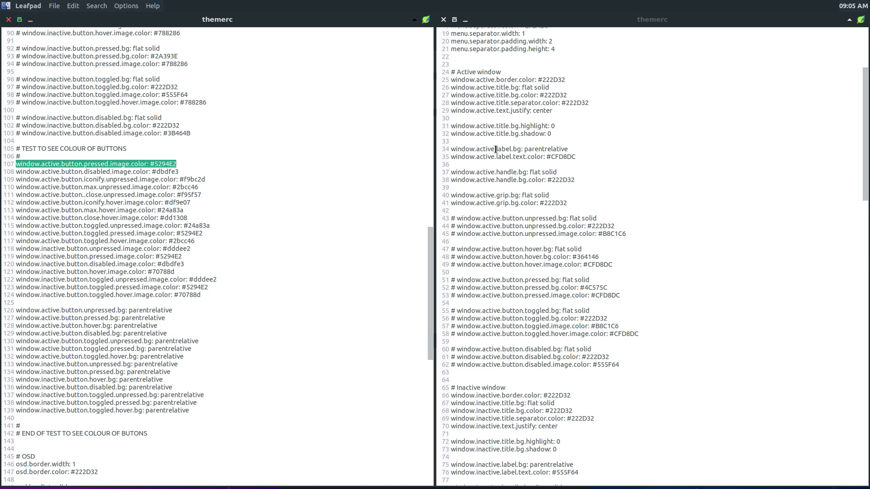
{"action": "scroll", "coordinate": [495, 150], "scroll_direction": "down", "scroll_amount": 5}
{"action": "scroll", "coordinate": [496, 150], "scroll_direction": "up", "scroll_amount": 5}
{"action": "left_click", "coordinate": [501, 22]}
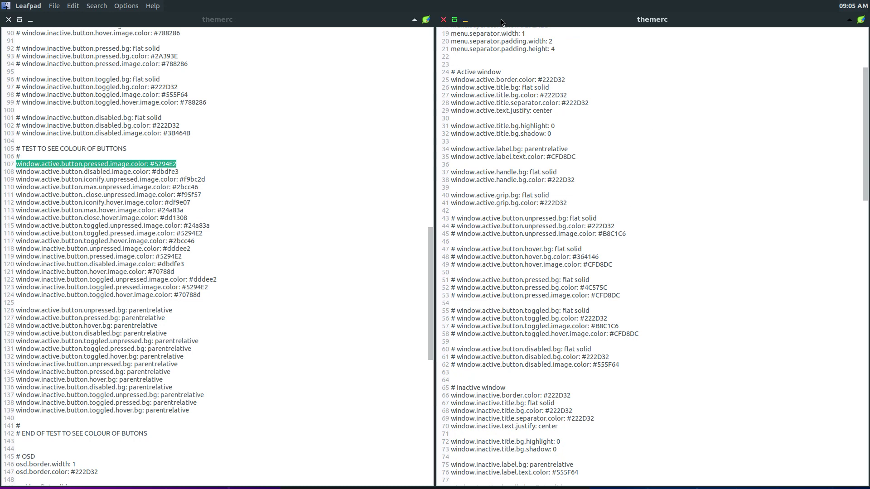
{"action": "left_click", "coordinate": [447, 21]}
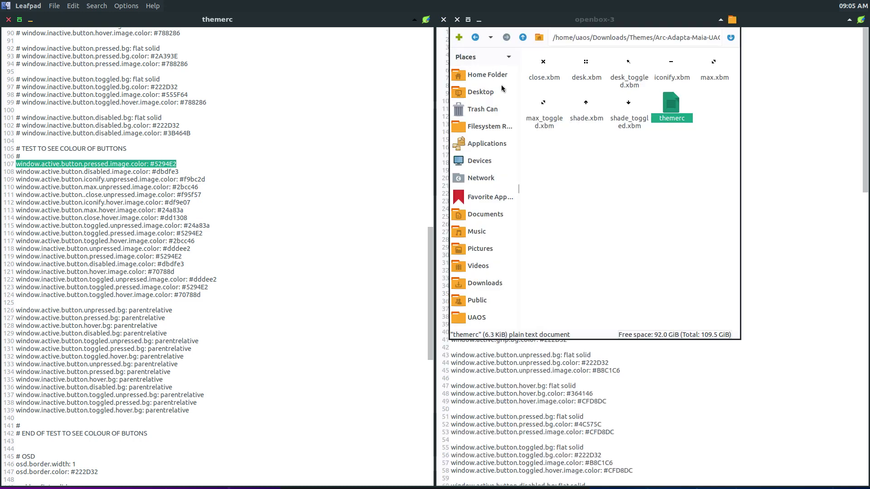
Step: Return to the Themes folder and open the Arc_OSXbuttons.tar.gz archive
{"action": "left_click", "coordinate": [525, 38]}
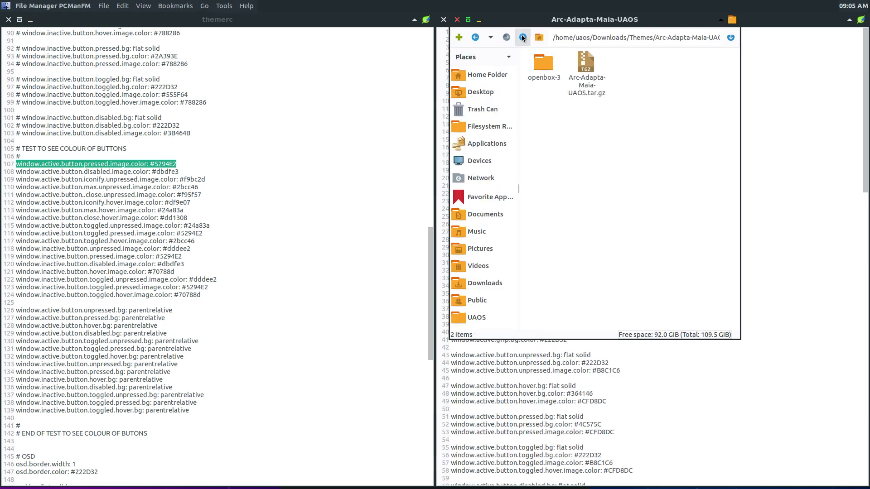
{"action": "left_click", "coordinate": [522, 37]}
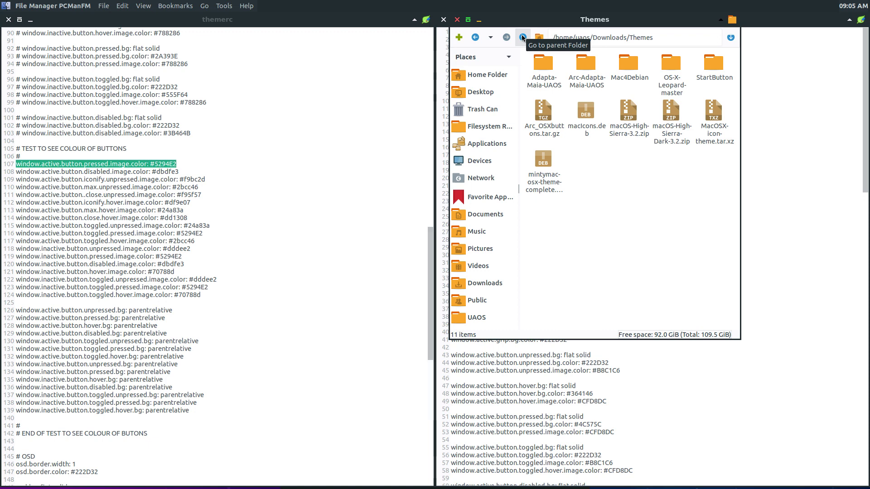
{"action": "left_click", "coordinate": [673, 65]}
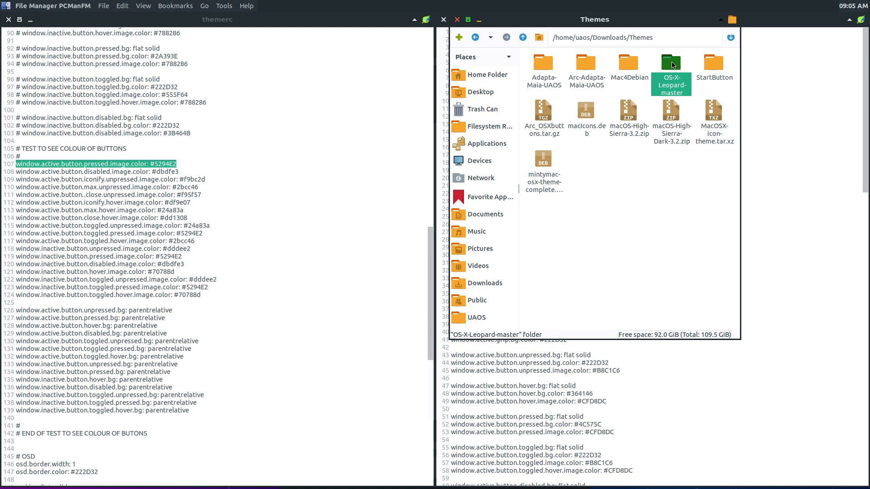
{"action": "left_click", "coordinate": [545, 112]}
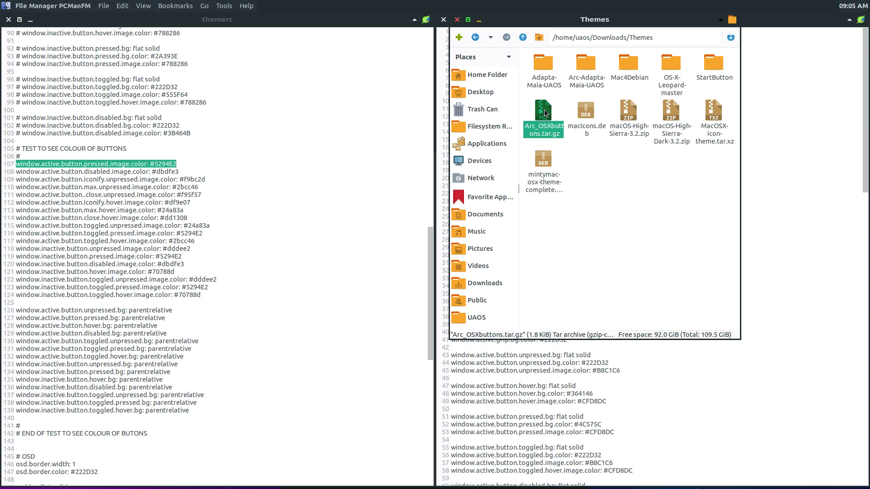
{"action": "double_click", "coordinate": [545, 113]}
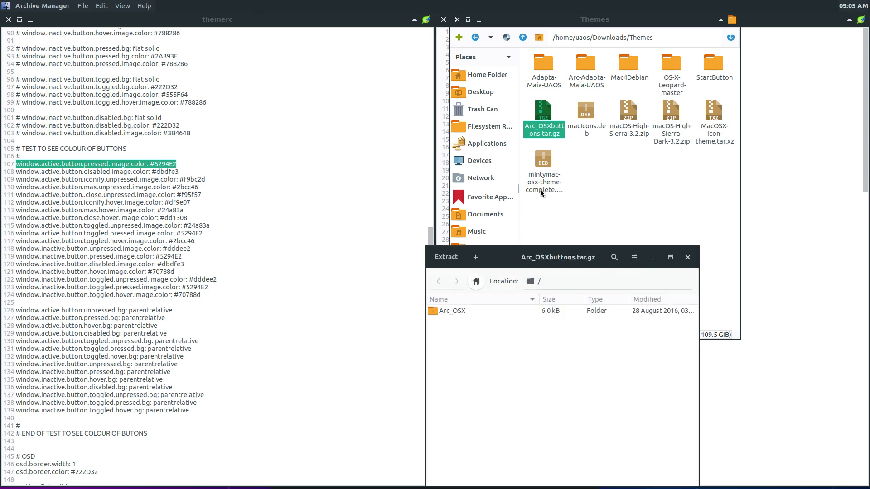
Step: Browse to Arc_OSX/openbox-3 inside the archive and open its themerc file
{"action": "left_click_drag", "start_coordinate": [531, 255], "coordinate": [586, 95]}
{"action": "double_click", "coordinate": [497, 152]}
{"action": "double_click", "coordinate": [497, 152]}
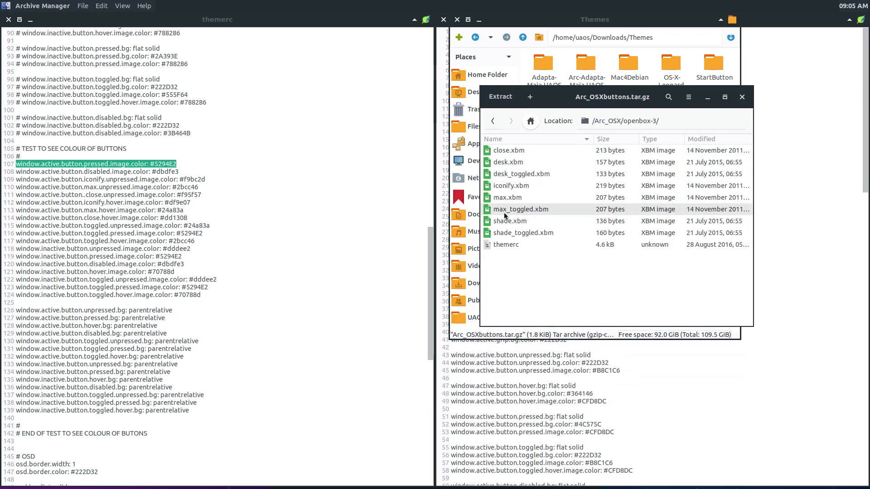
{"action": "left_click", "coordinate": [507, 245]}
{"action": "right_click", "coordinate": [508, 245]}
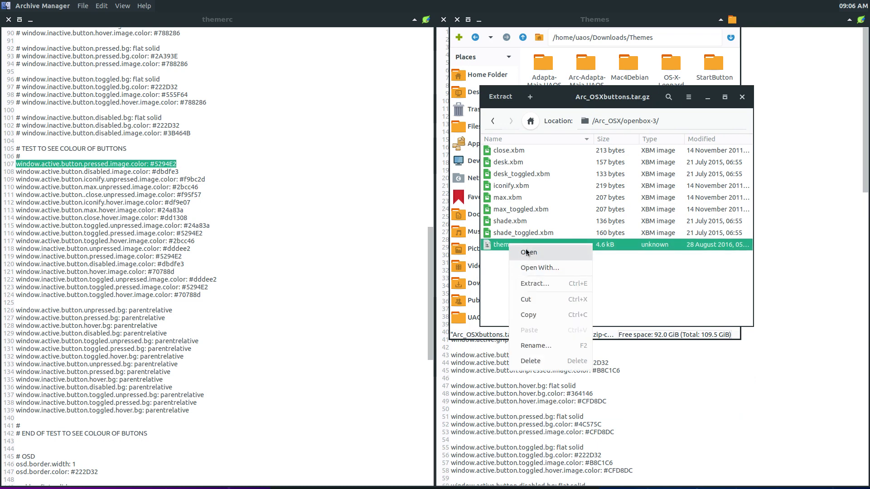
{"action": "left_click", "coordinate": [527, 253]}
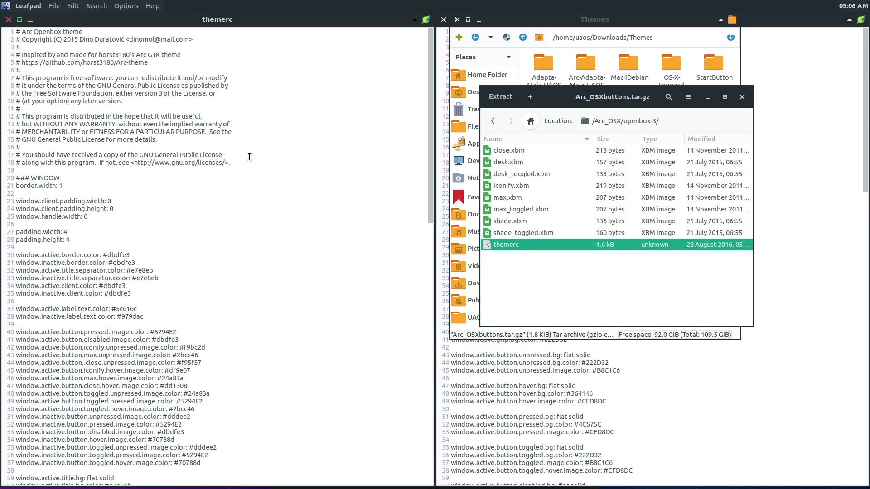
Step: Place the archive's themerc beside the edited one and highlight the active pressed button image colour on line 40
{"action": "left_click_drag", "start_coordinate": [174, 25], "coordinate": [604, 22]}
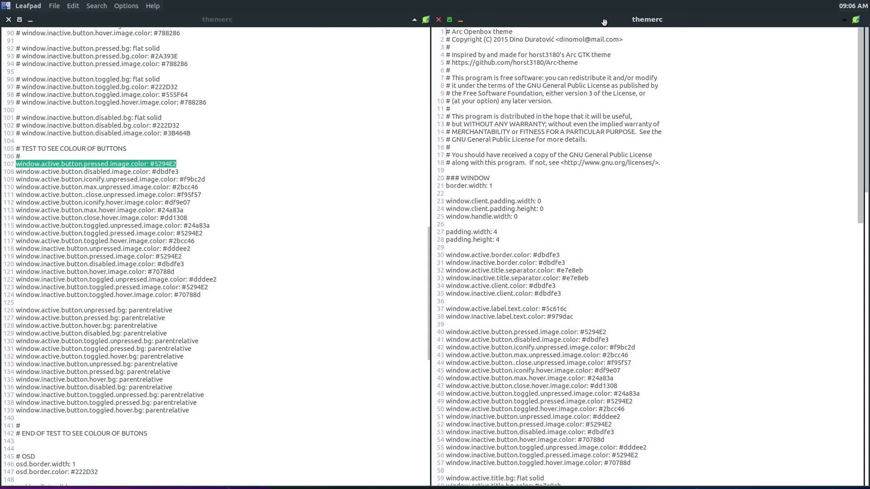
{"action": "scroll", "coordinate": [676, 190], "scroll_direction": "down", "scroll_amount": 3}
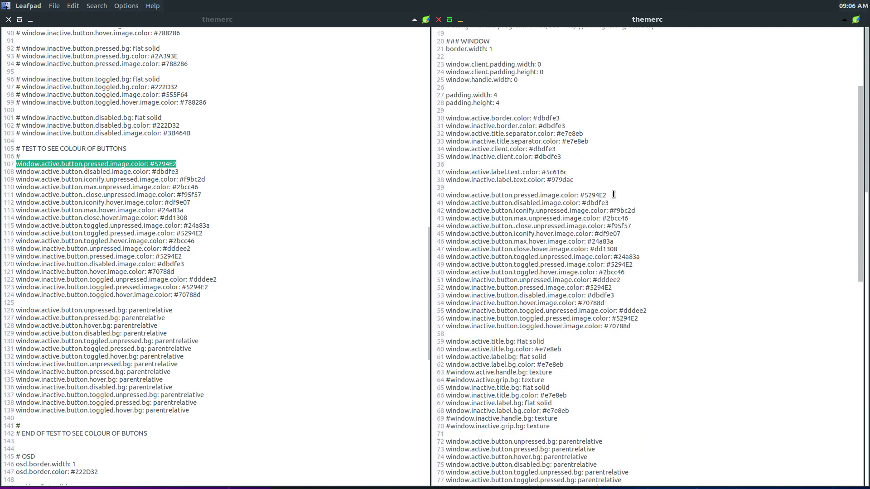
{"action": "left_click_drag", "start_coordinate": [613, 194], "coordinate": [442, 195]}
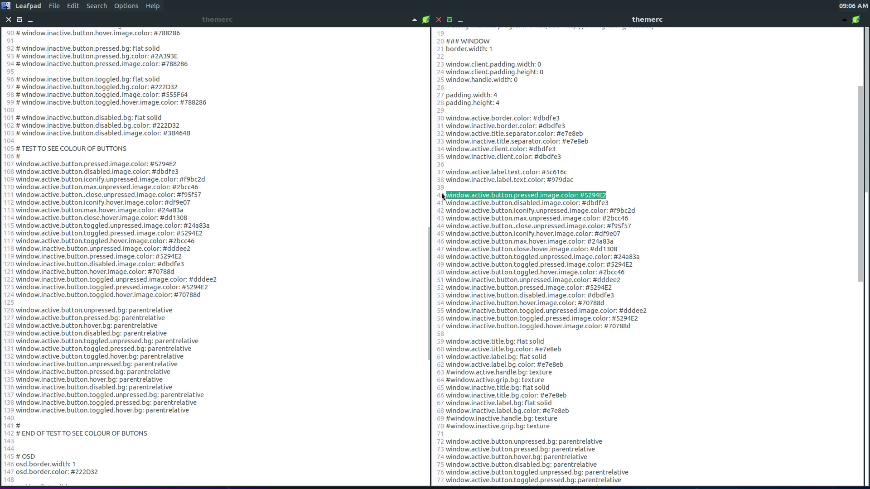
Step: Close the archive's themerc, the archive, the file manager, themerc-BACKUP and the edited themerc
{"action": "left_click", "coordinate": [439, 20]}
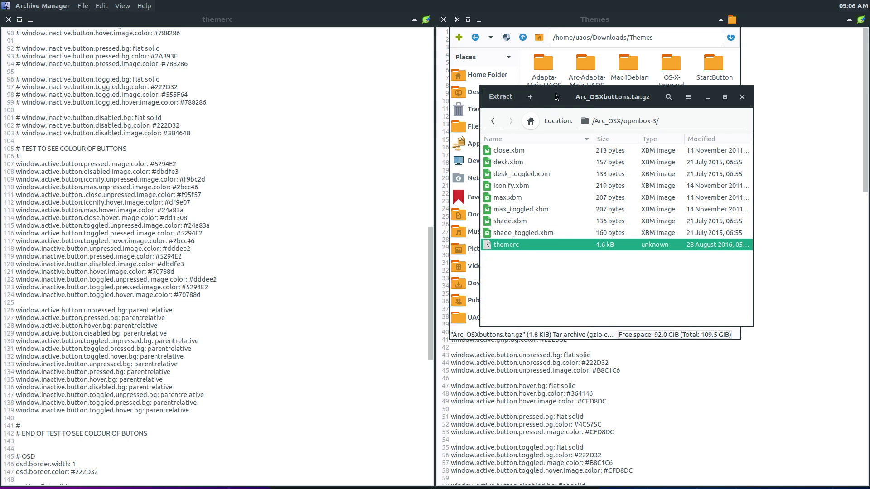
{"action": "left_click", "coordinate": [743, 98]}
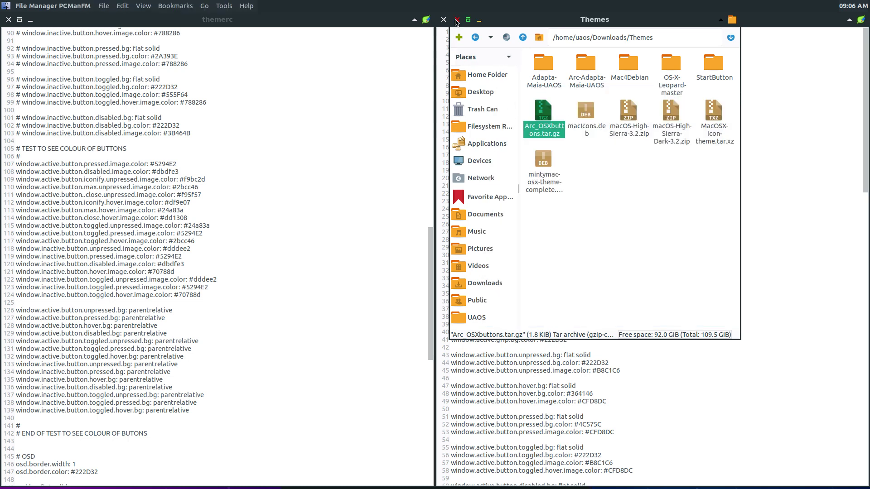
{"action": "left_click", "coordinate": [457, 20]}
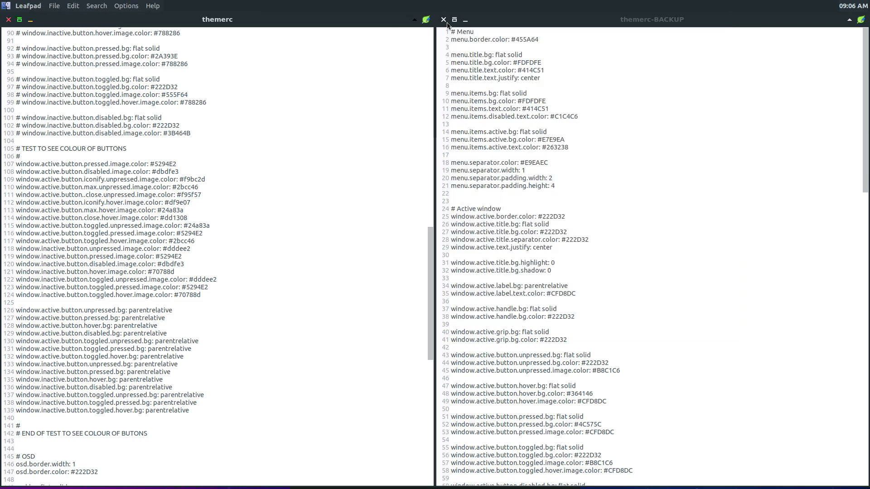
{"action": "left_click", "coordinate": [443, 20]}
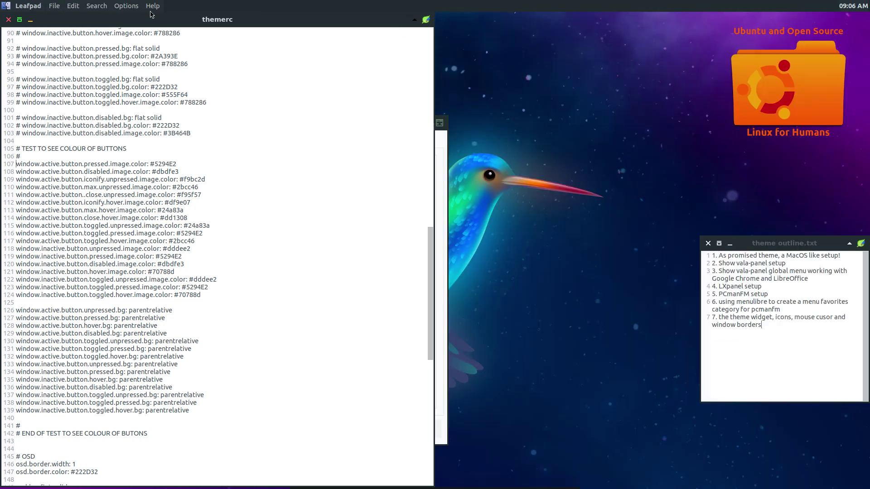
{"action": "left_click", "coordinate": [10, 20]}
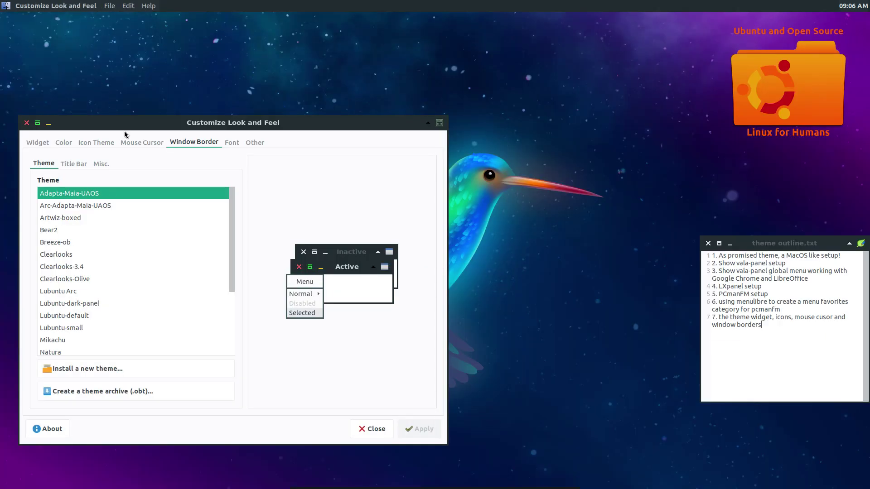
Step: Move the Customize Look and Feel window nearer the middle of the desktop and view its Other and Font settings
{"action": "left_click_drag", "start_coordinate": [136, 123], "coordinate": [291, 73]}
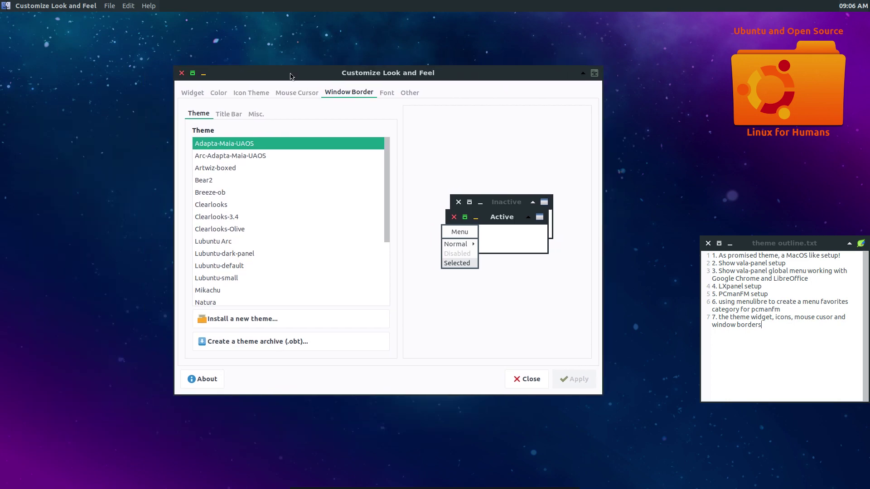
{"action": "left_click", "coordinate": [414, 91]}
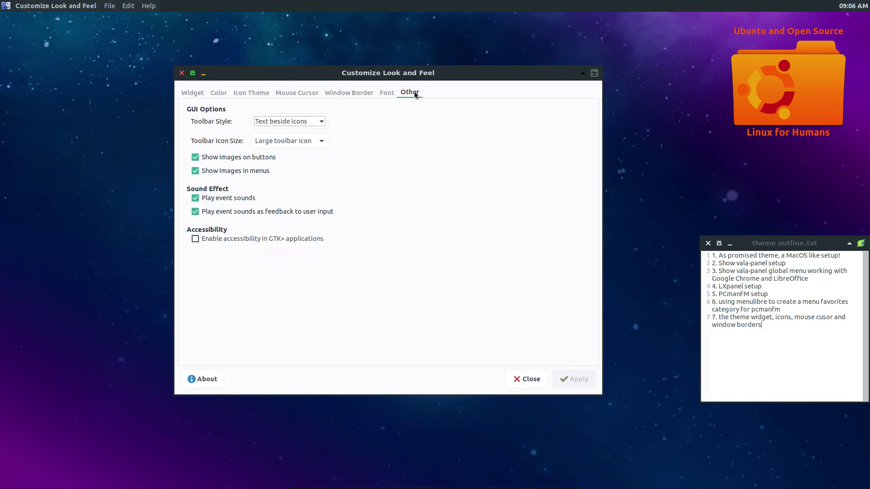
{"action": "left_click", "coordinate": [381, 94]}
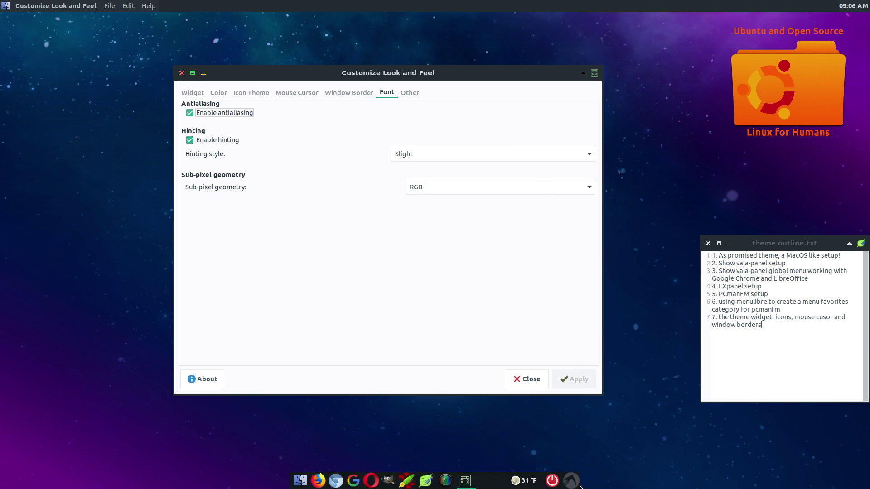
Step: Open Openbox Configuration Manager and examine its Appearance settings for window button order and fonts alongside Customize Look and Feel
{"action": "left_click", "coordinate": [571, 482]}
{"action": "mouse_move", "coordinate": [598, 432]}
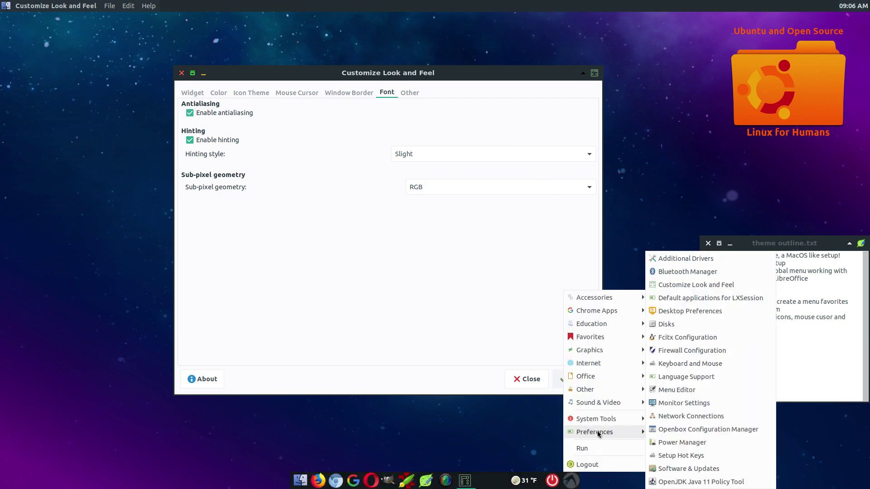
{"action": "left_click", "coordinate": [670, 430]}
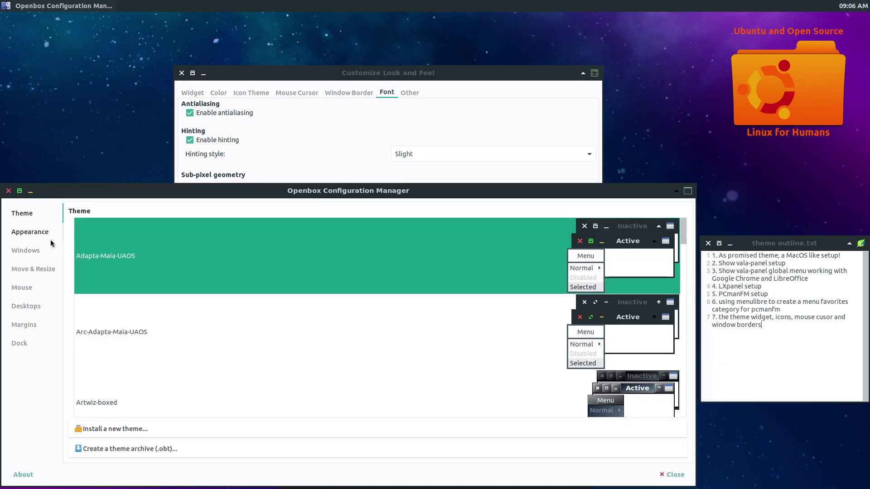
{"action": "left_click", "coordinate": [24, 233]}
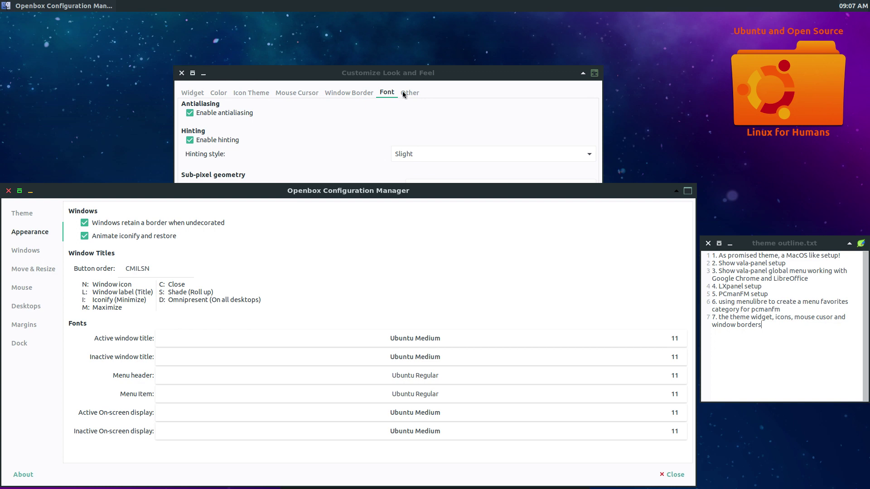
{"action": "left_click", "coordinate": [402, 77]}
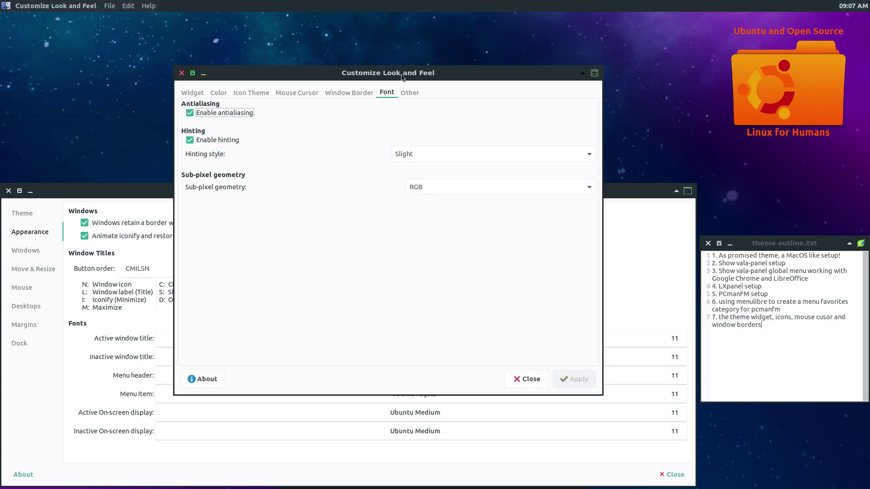
{"action": "left_click", "coordinate": [145, 199]}
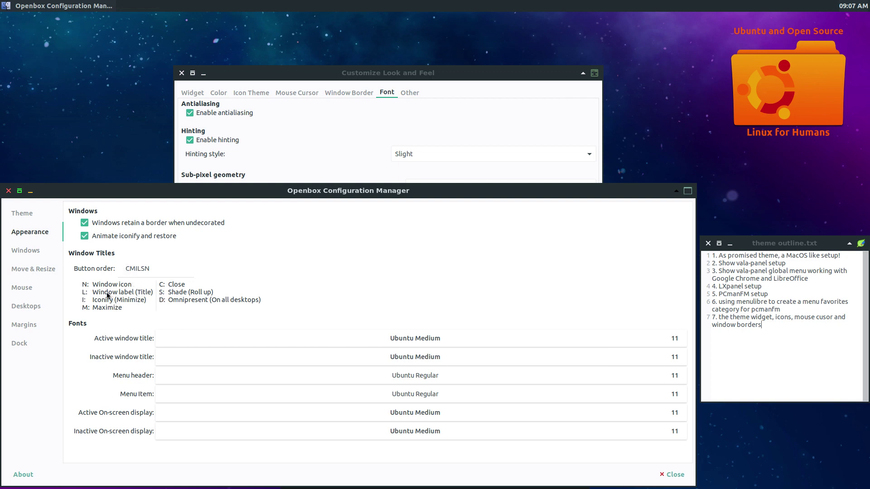
Step: Close the Customize Look and Feel window and the Openbox Configuration Manager
{"action": "left_click", "coordinate": [353, 72]}
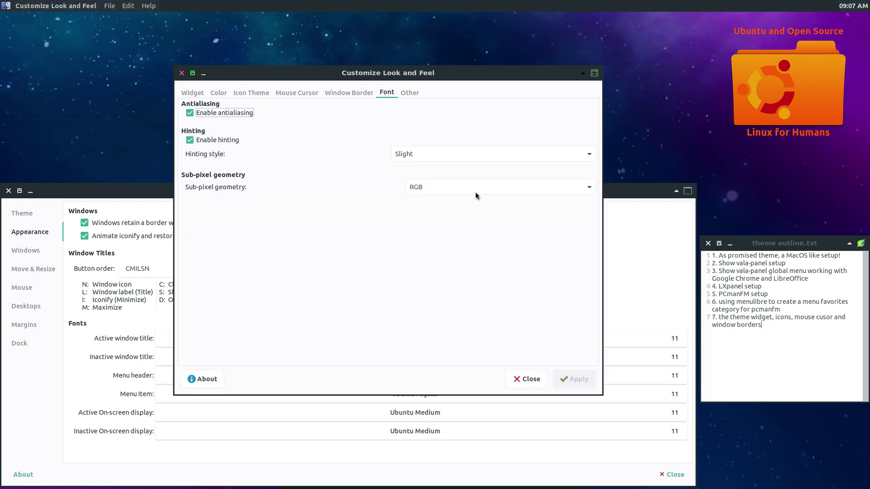
{"action": "left_click", "coordinate": [528, 382]}
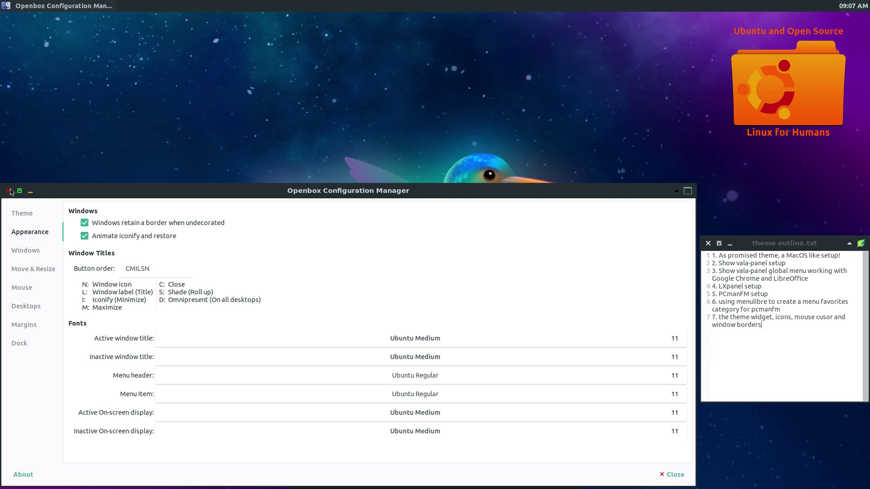
{"action": "left_click", "coordinate": [9, 190]}
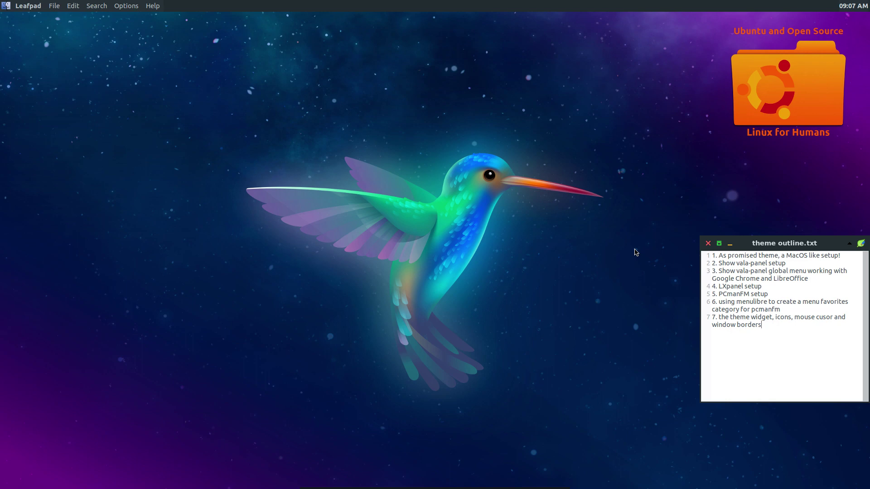
Step: Switch to SimpleScreenRecorder and save the running screen recording
{"action": "mouse_move", "coordinate": [407, 488]}
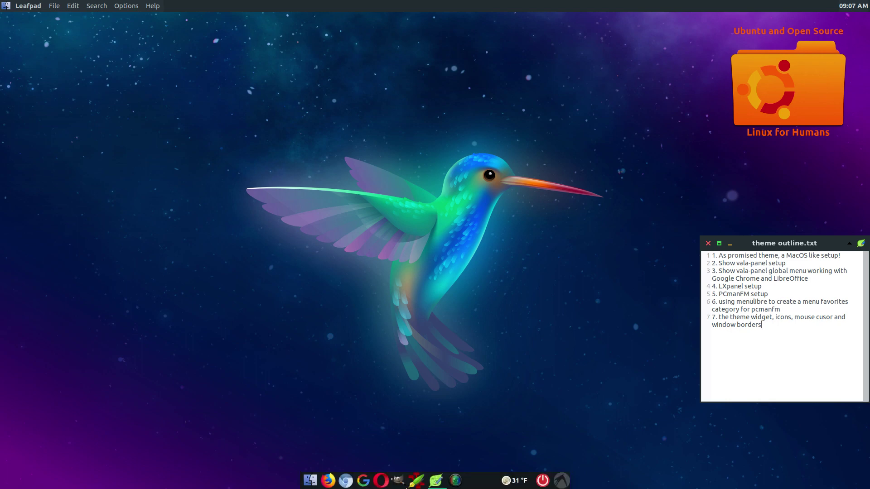
{"action": "left_click", "coordinate": [455, 481]}
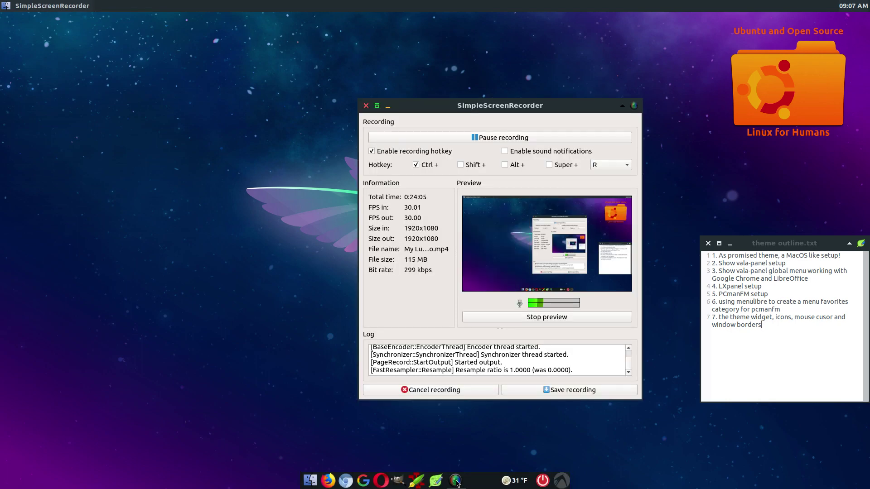
{"action": "left_click", "coordinate": [542, 390]}
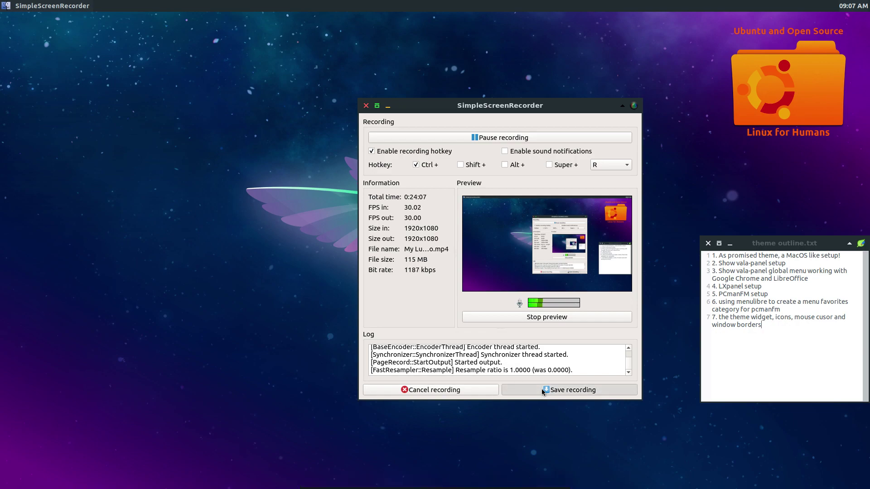